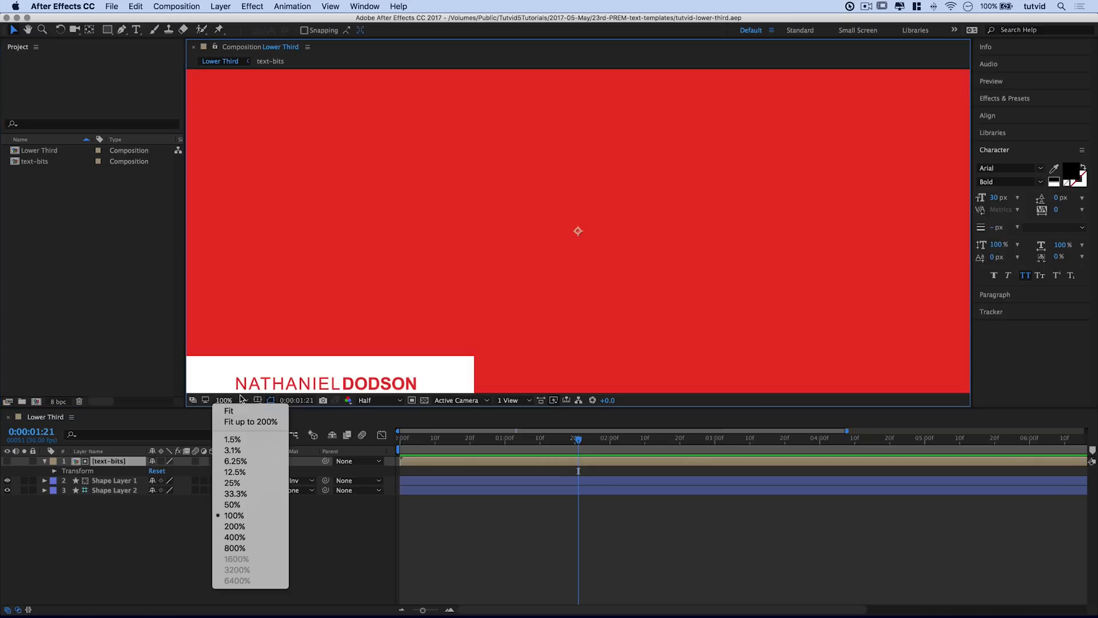
Step: Fit the Lower Third comp in the viewer and replay its animation from the start
left_click(237, 419)
left_click(428, 446)
key("Home")
key("space")
key("space")
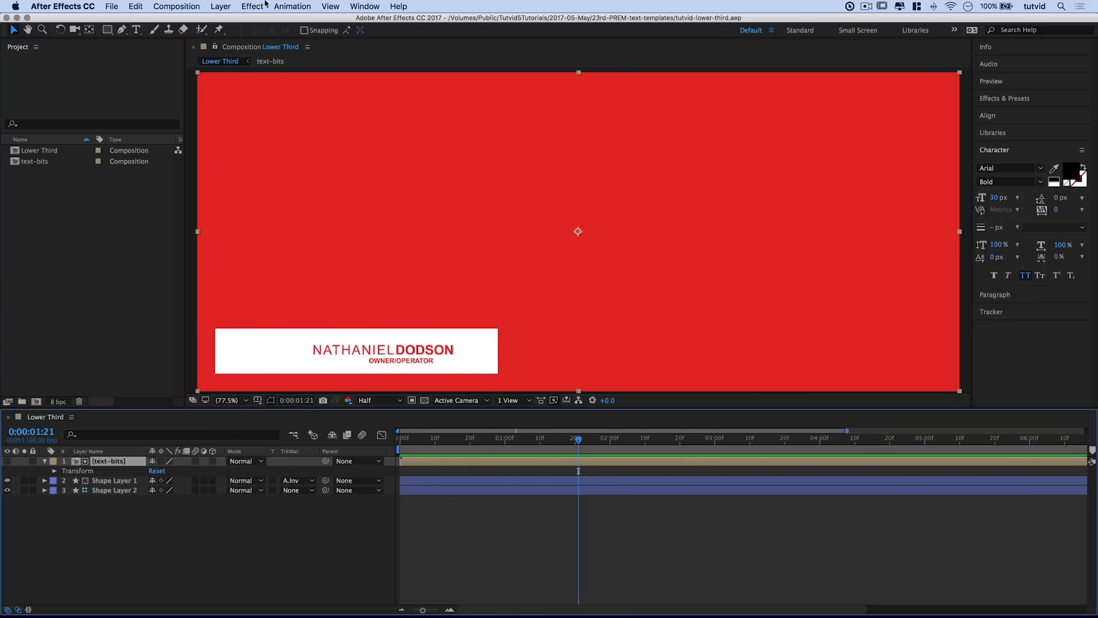
Step: Start a new composition from the Composition menu
left_click(112, 7)
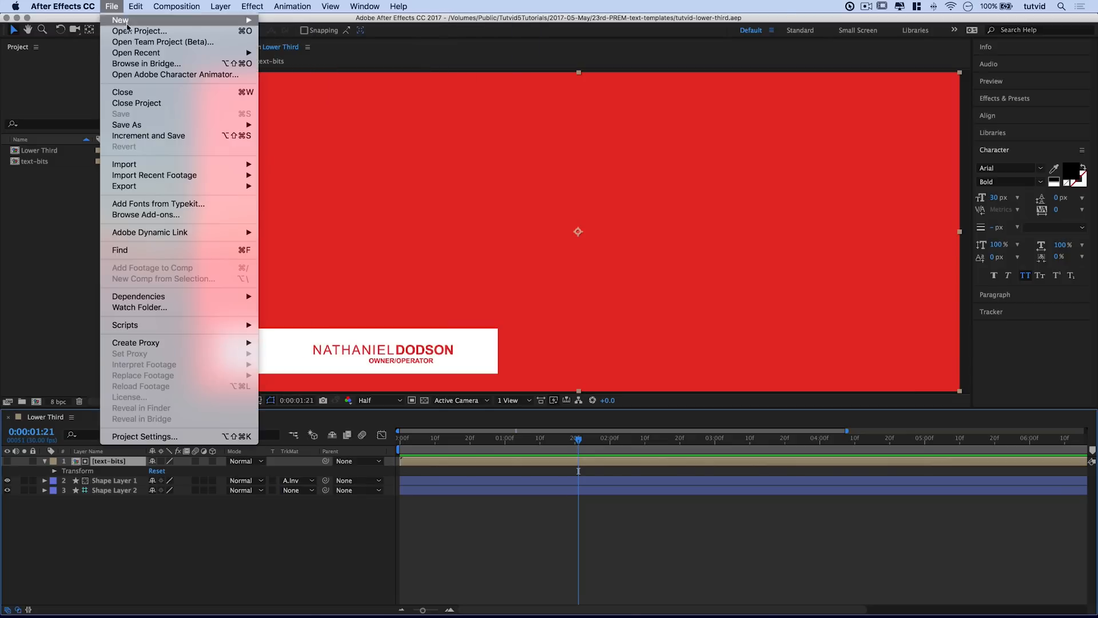
mouse_move(136, 22)
mouse_move(184, 8)
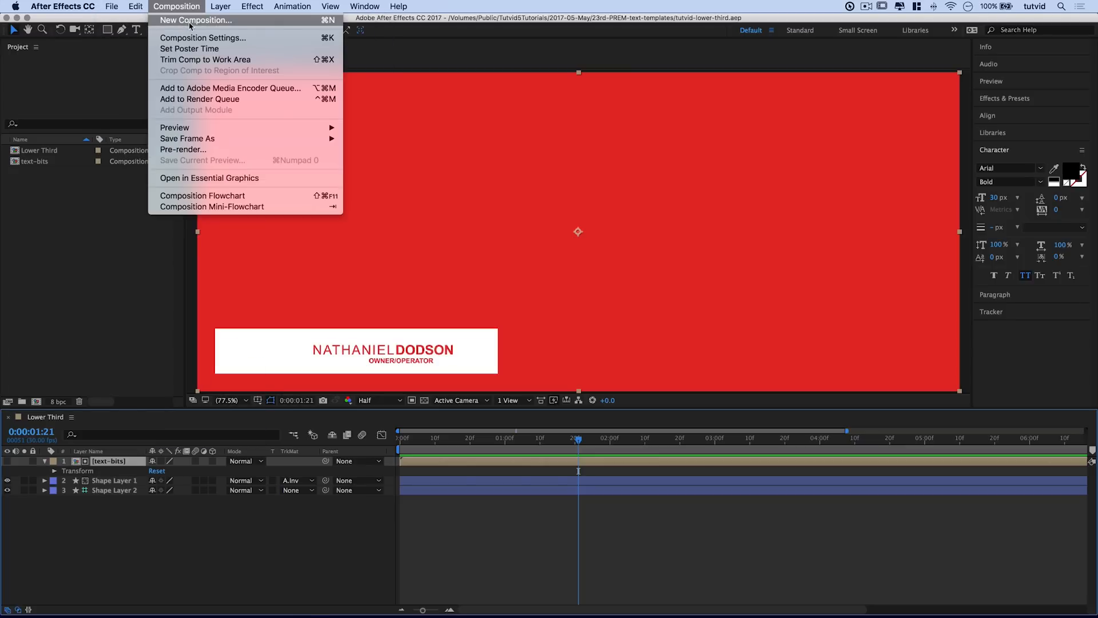
left_click(189, 21)
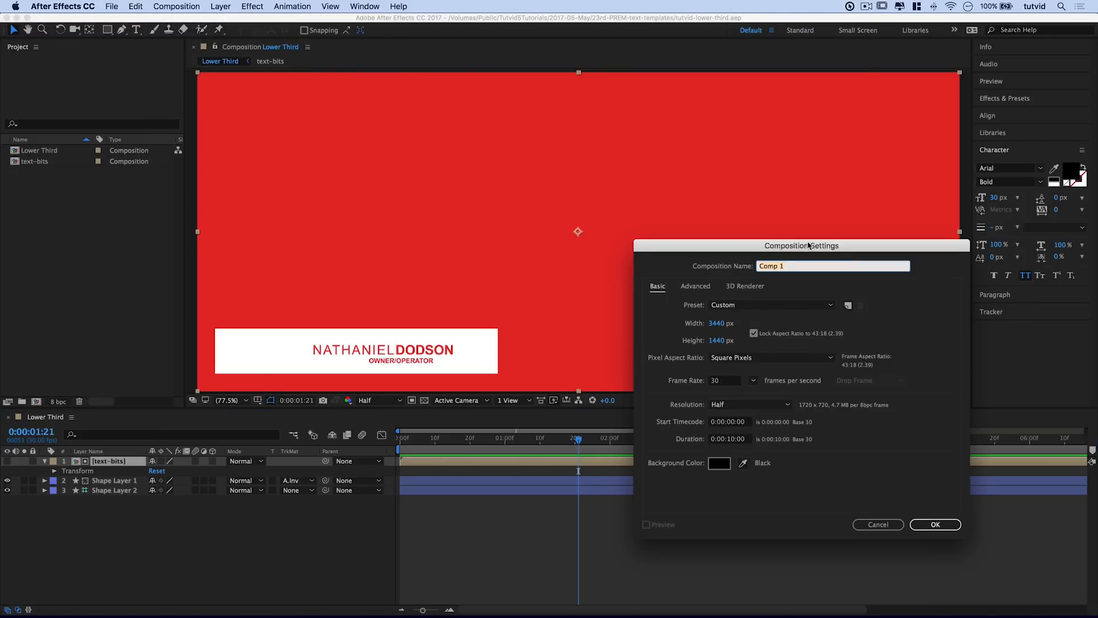
Step: Create composition lower-third-tutvid at 3440×1440, 30 fps, 10 seconds
left_click_drag(809, 245, 741, 239)
type("lower-third-tut")
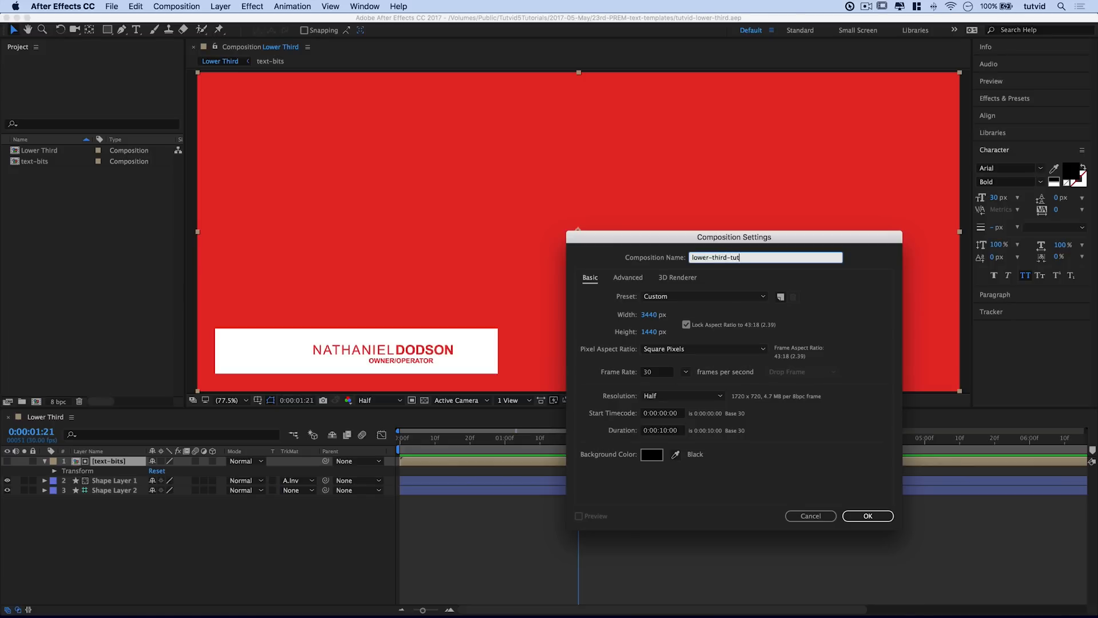
type("vid")
left_click(651, 315)
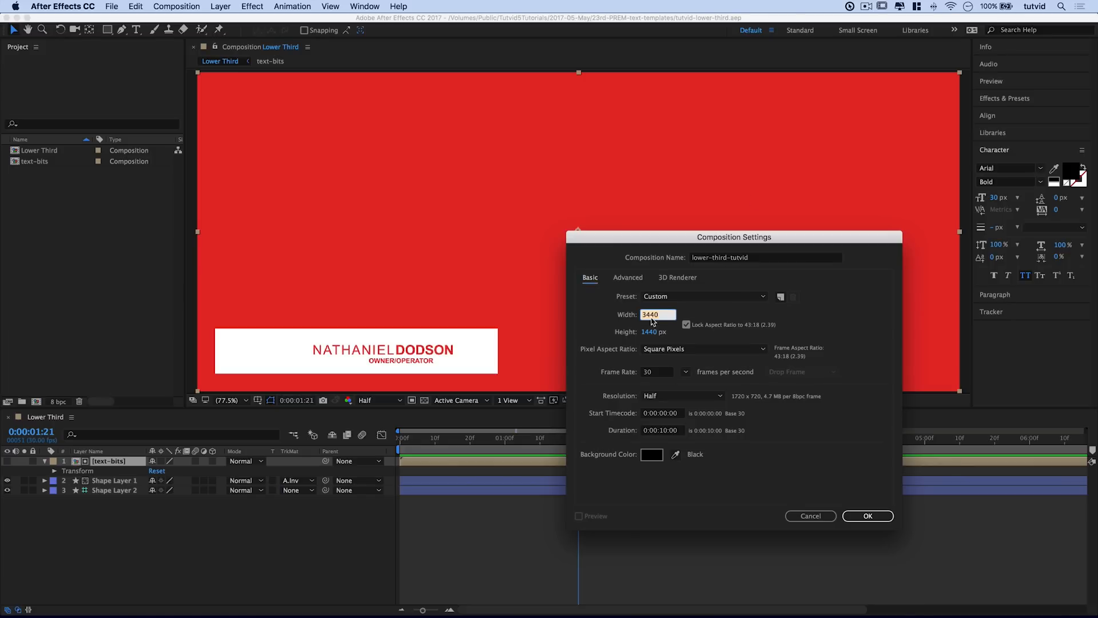
key("Tab")
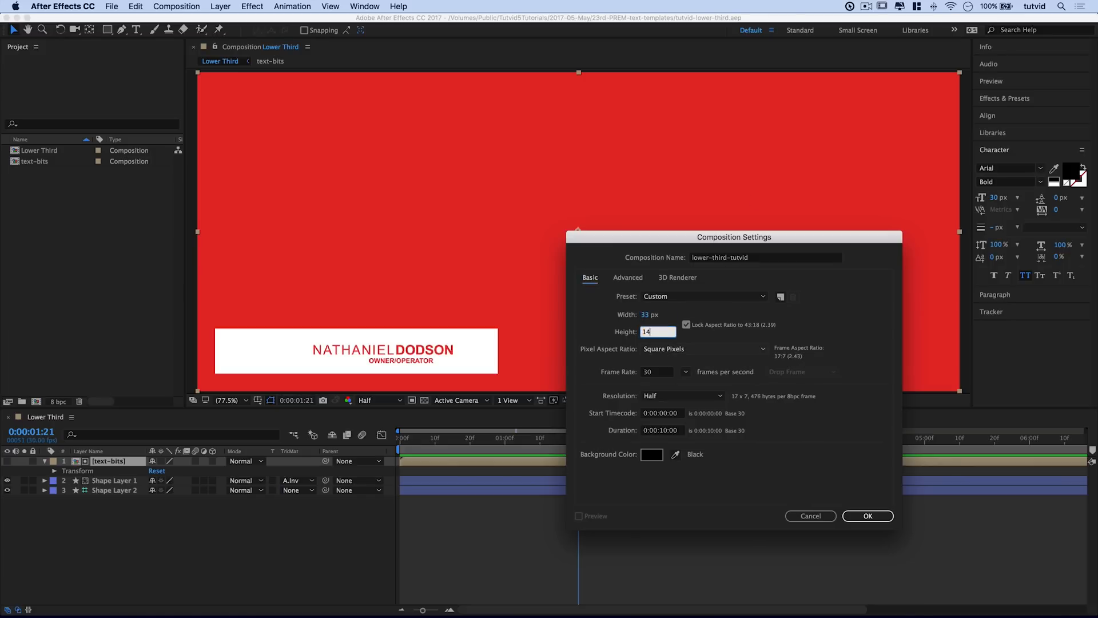
key("Tab")
left_click_drag(709, 240, 705, 151)
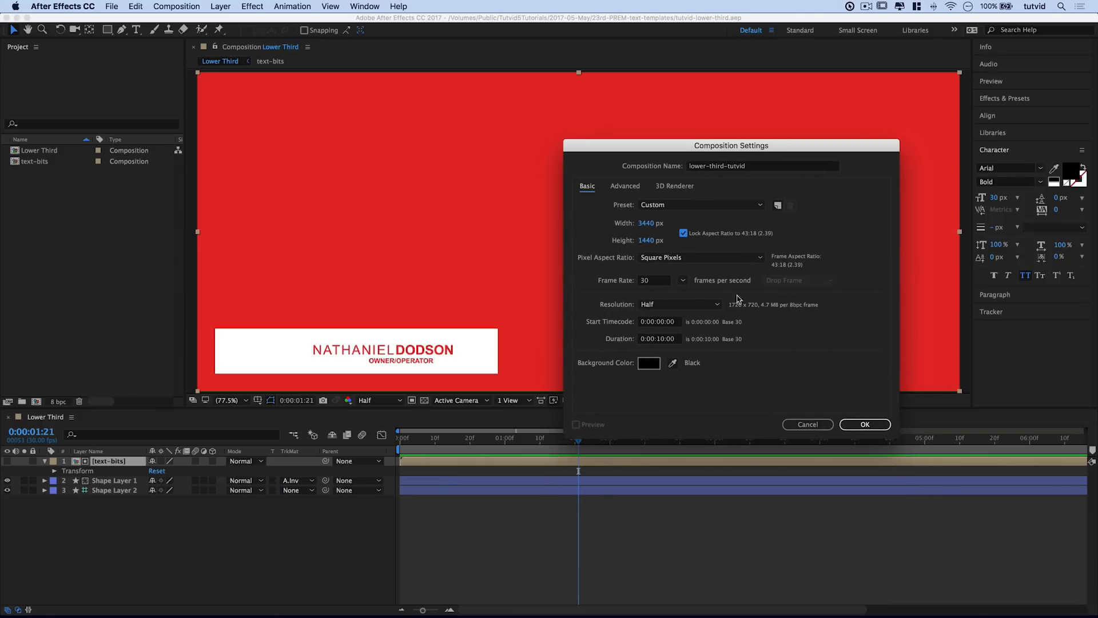
left_click_drag(691, 152, 645, 139)
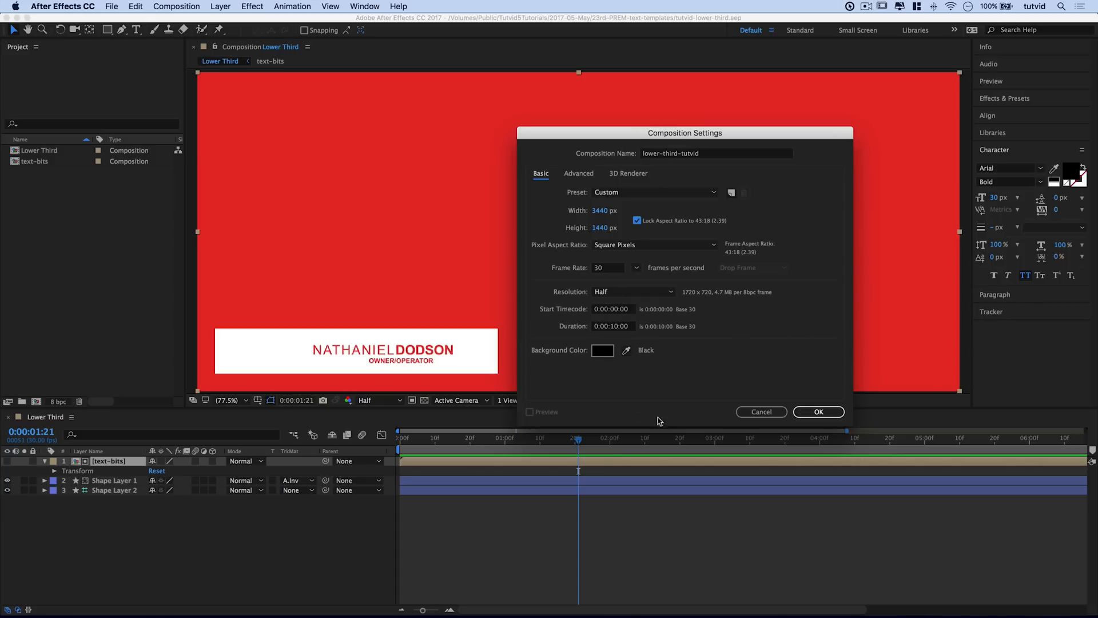
left_click(818, 417)
left_click(817, 413)
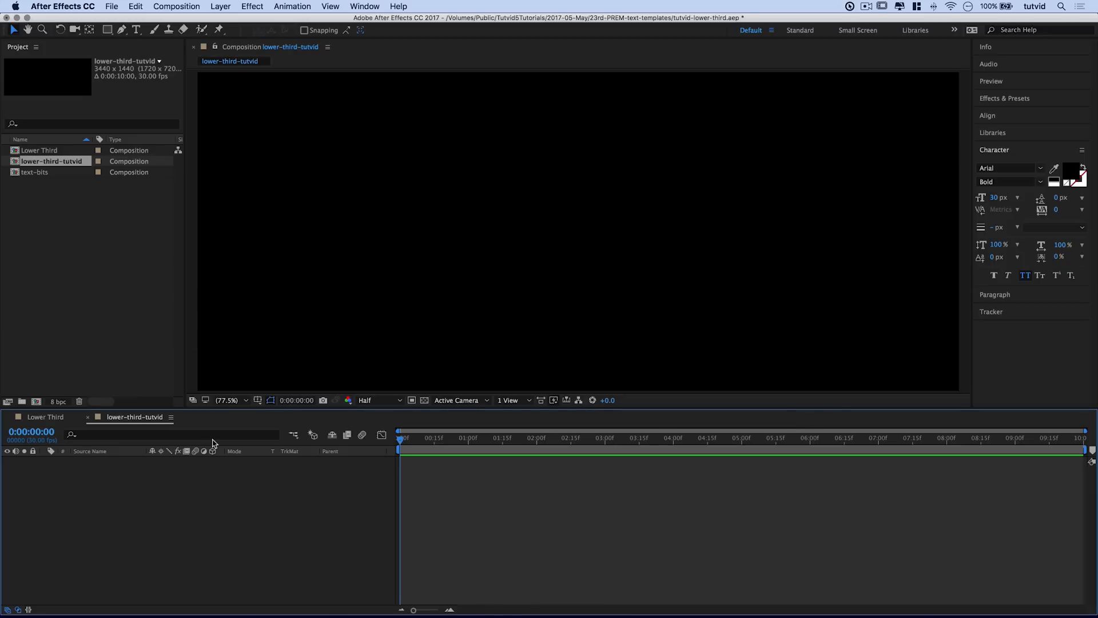
Step: Draw a rectangle near the comp's bottom-left and change its fill from red to white
left_click(107, 30)
left_click_drag(208, 329, 505, 384)
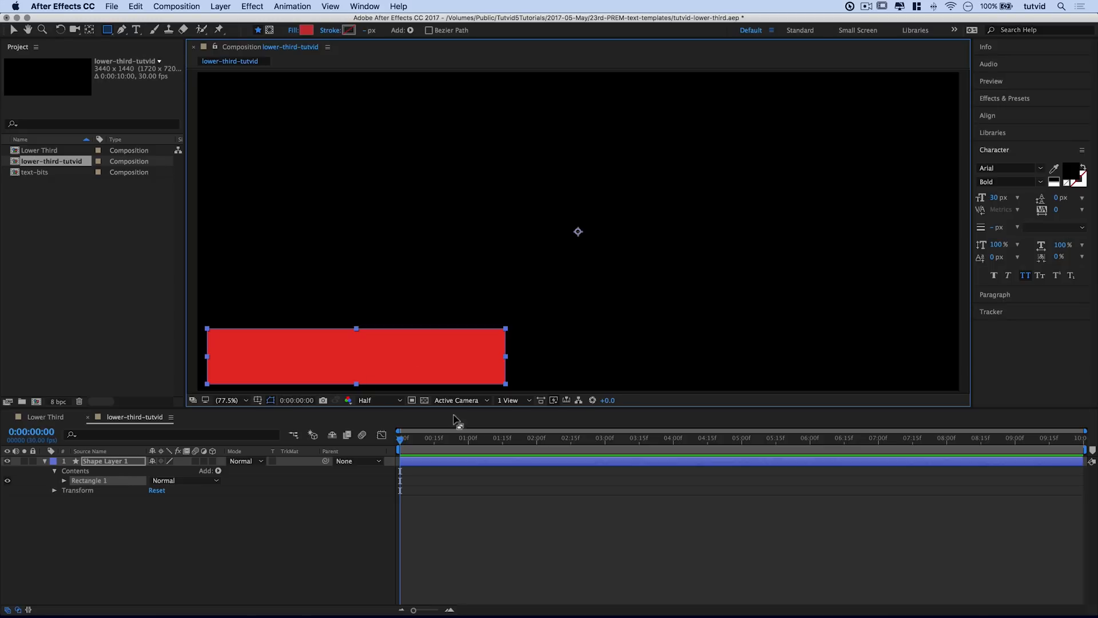
left_click(307, 30)
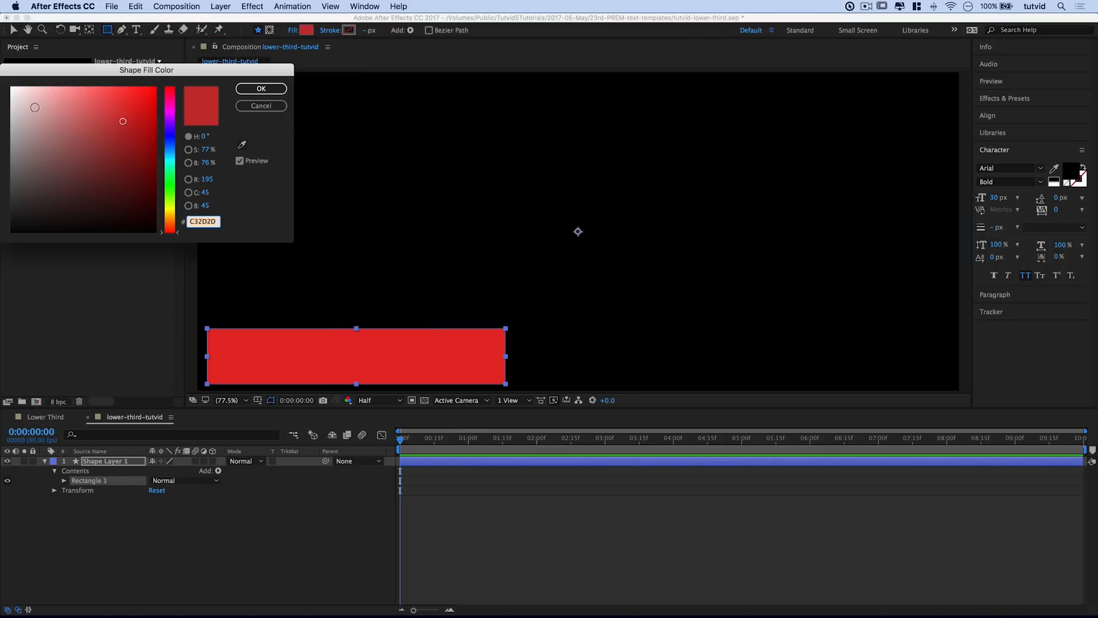
left_click_drag(35, 108, 11, 86)
left_click(261, 89)
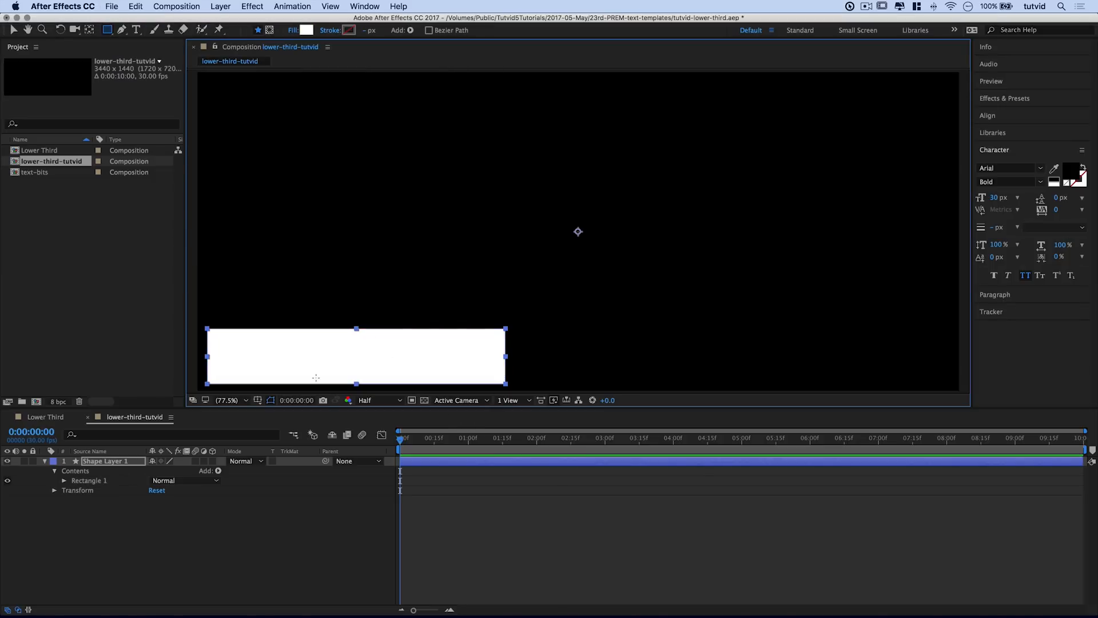
left_click(363, 6)
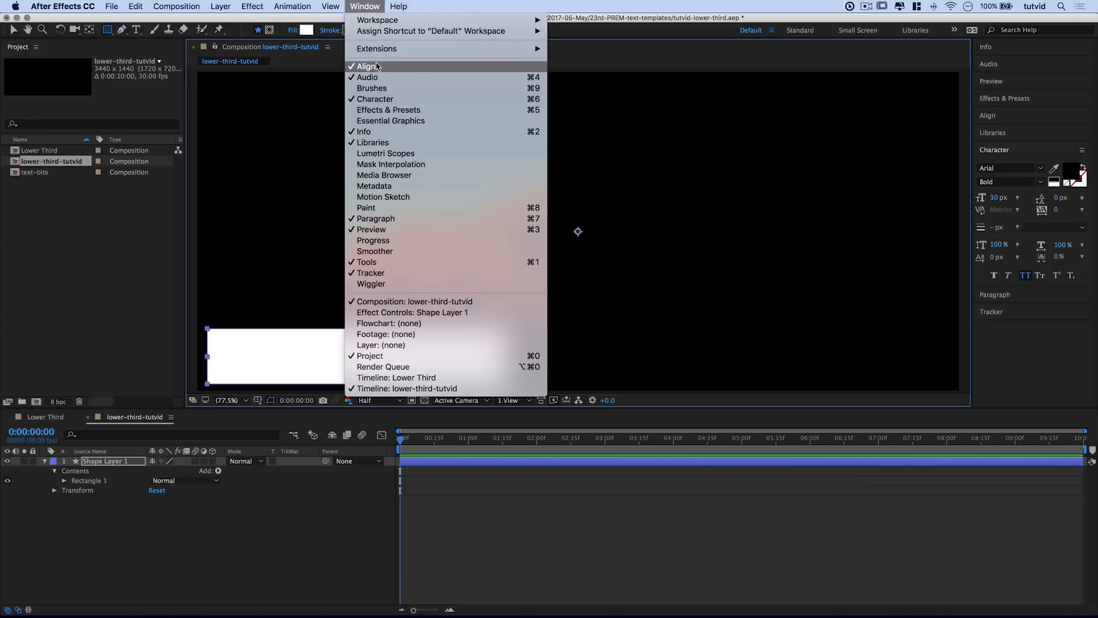
Step: Align the white rectangle to the composition's left and bottom edges
left_click(468, 66)
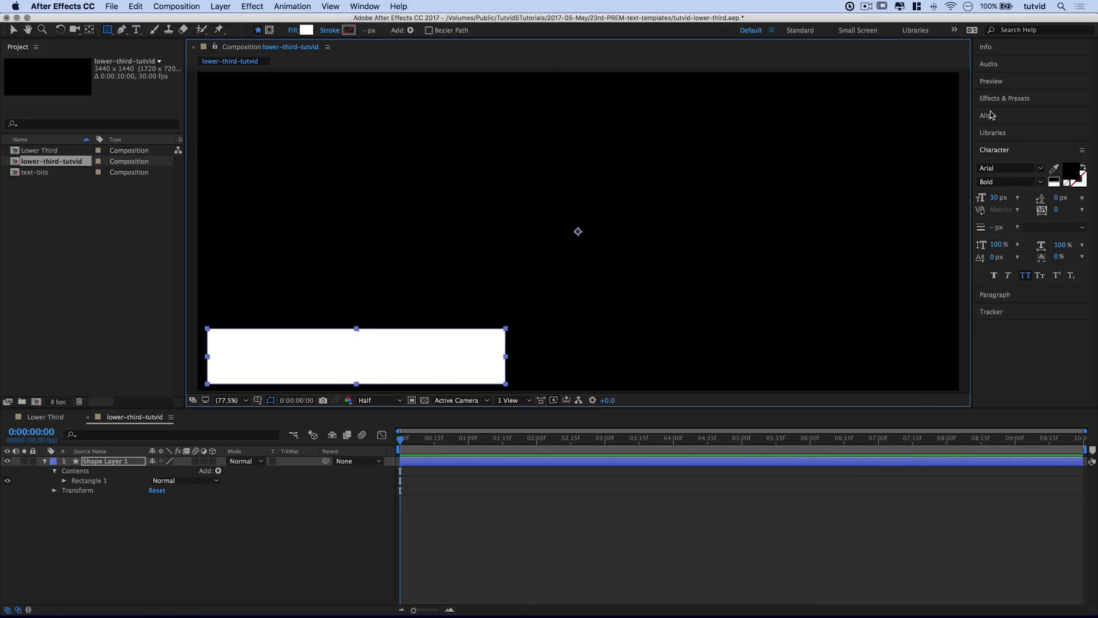
left_click(988, 116)
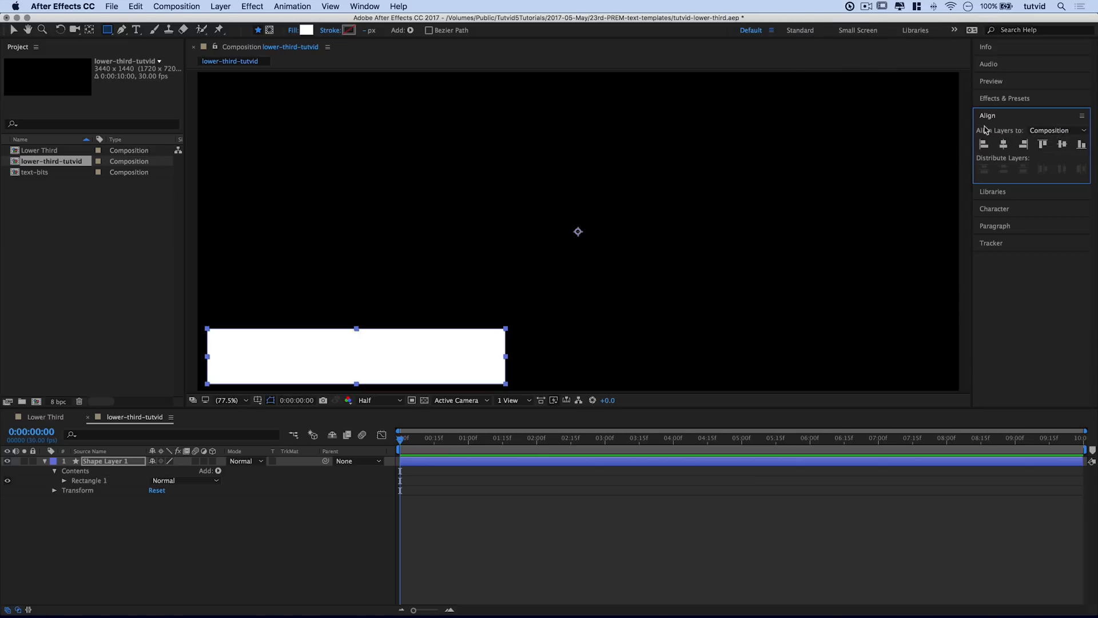
left_click(983, 143)
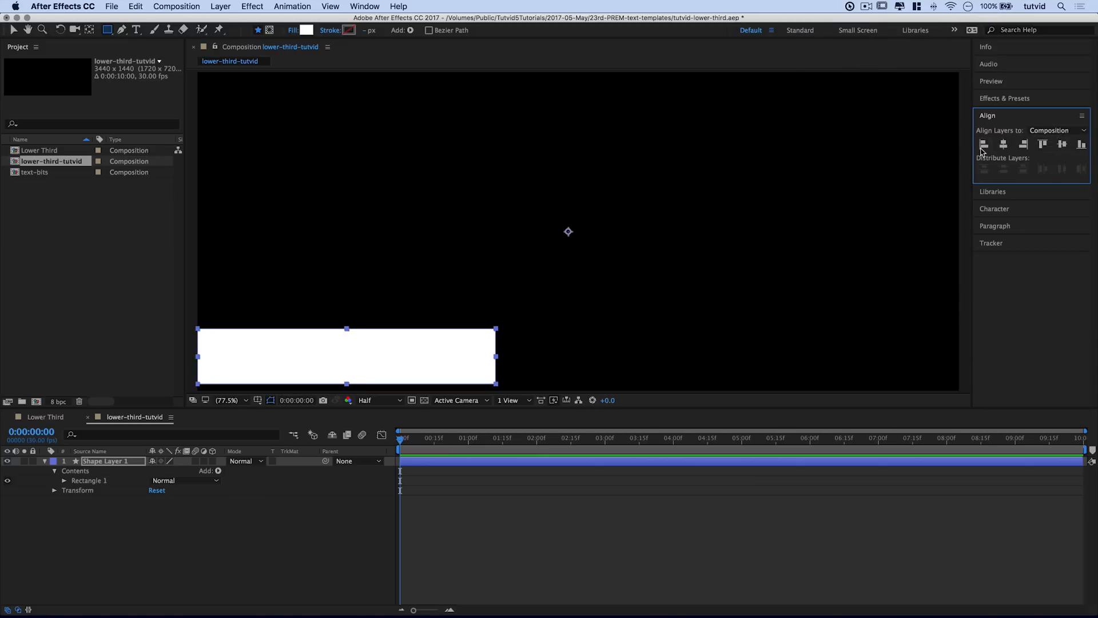
left_click(1082, 146)
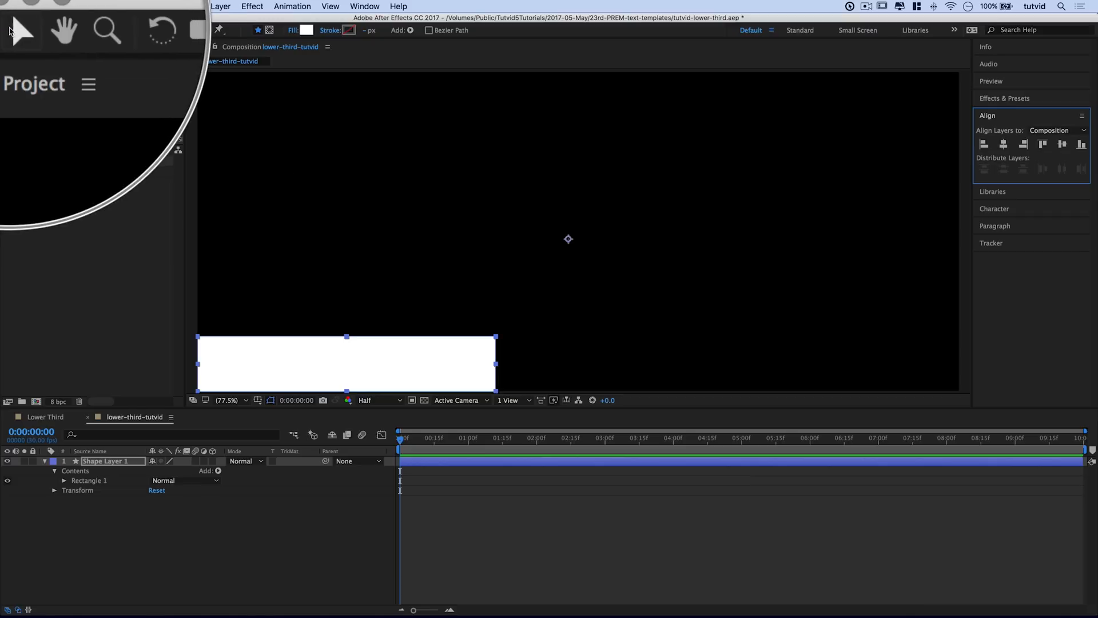
Step: Nudge the rectangle three steps up and one step right with Shift+arrow keys
left_click(10, 29)
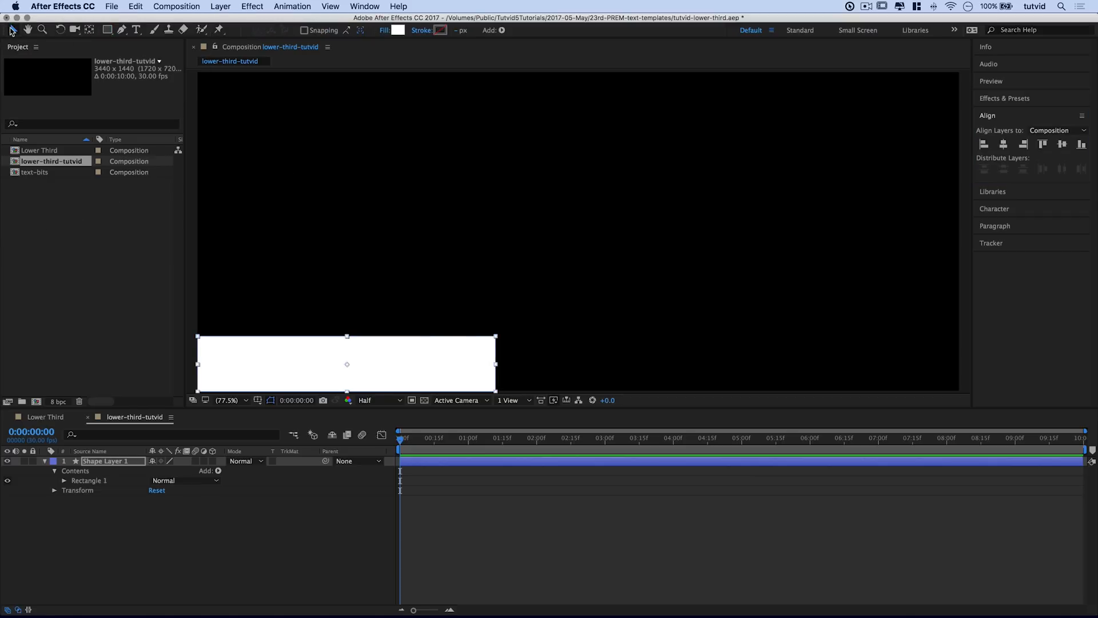
left_click(428, 353)
key("shift+Up")
key("shift+Up")
key("shift+Up")
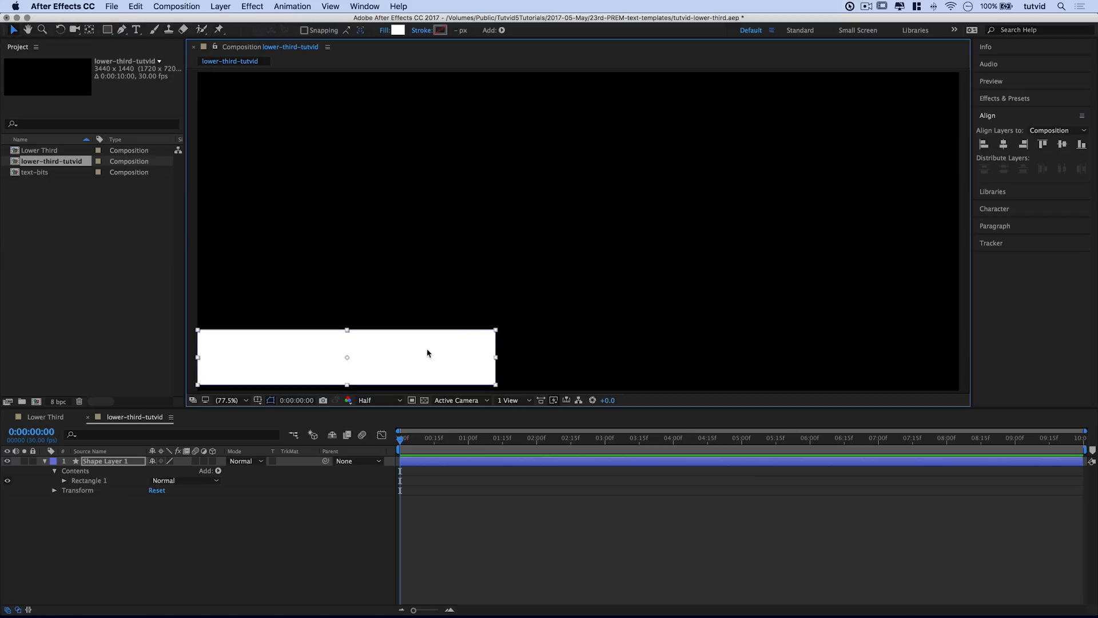
key("shift+Up")
key("shift+Up")
key("shift+Up")
key("shift+Up")
key("shift+Up")
key("shift+Up")
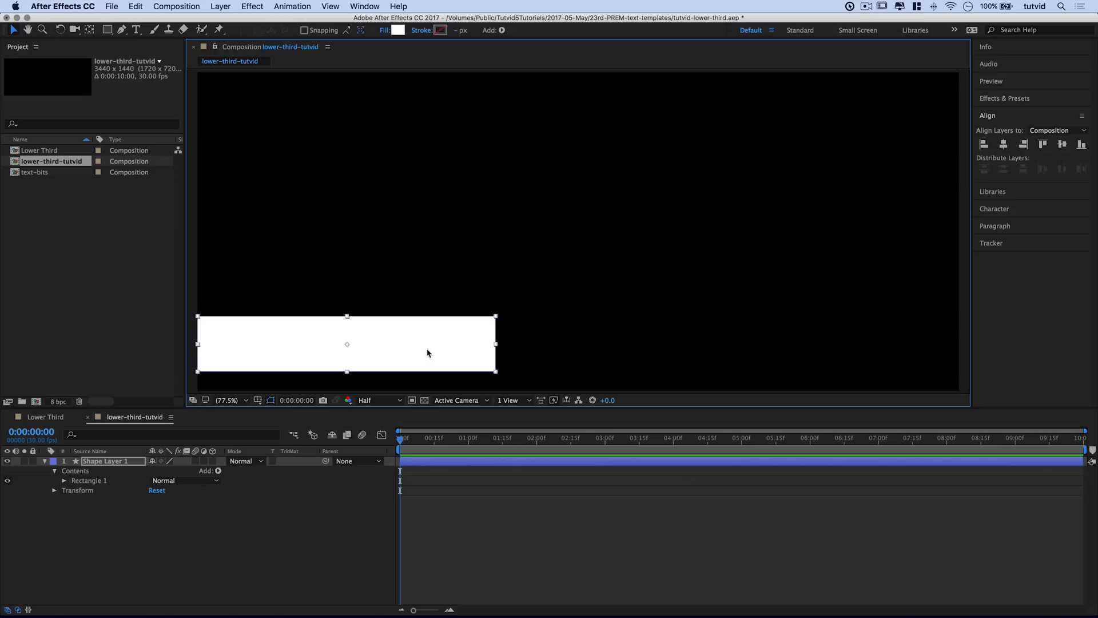
key("shift+Up")
key("shift+Up")
key("shift+Up")
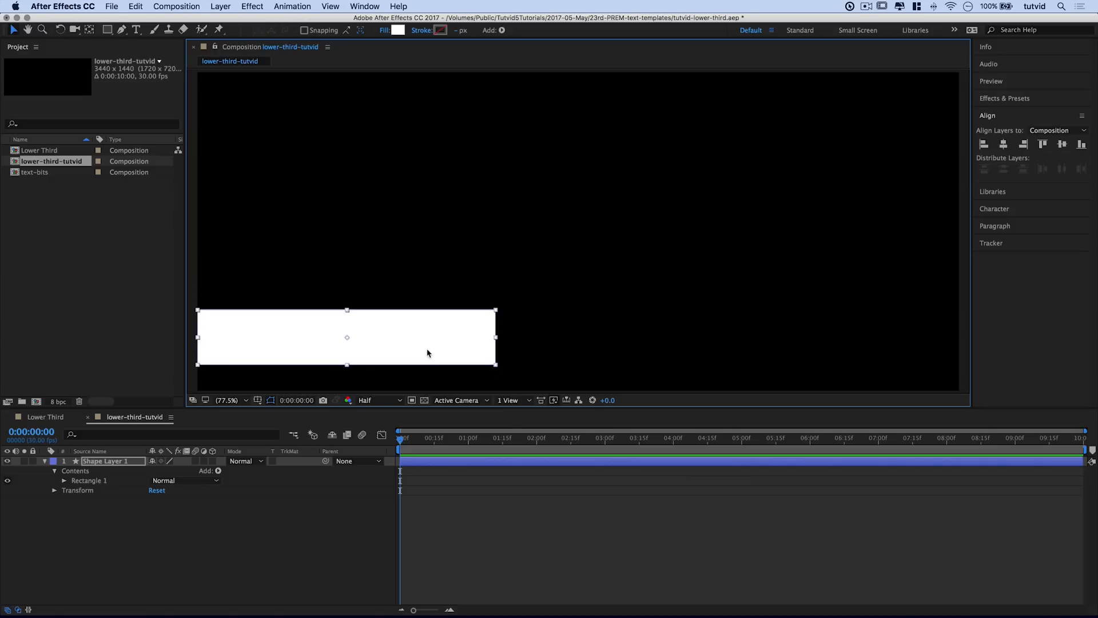
key("shift+Right")
key("shift+Right")
key("shift+Right")
key("shift+Right")
key("shift+Right")
key("shift+Right")
key("shift+Right")
key("shift+Right")
key("shift+Right")
key("shift+Right")
key("shift+Right")
key("shift+Right")
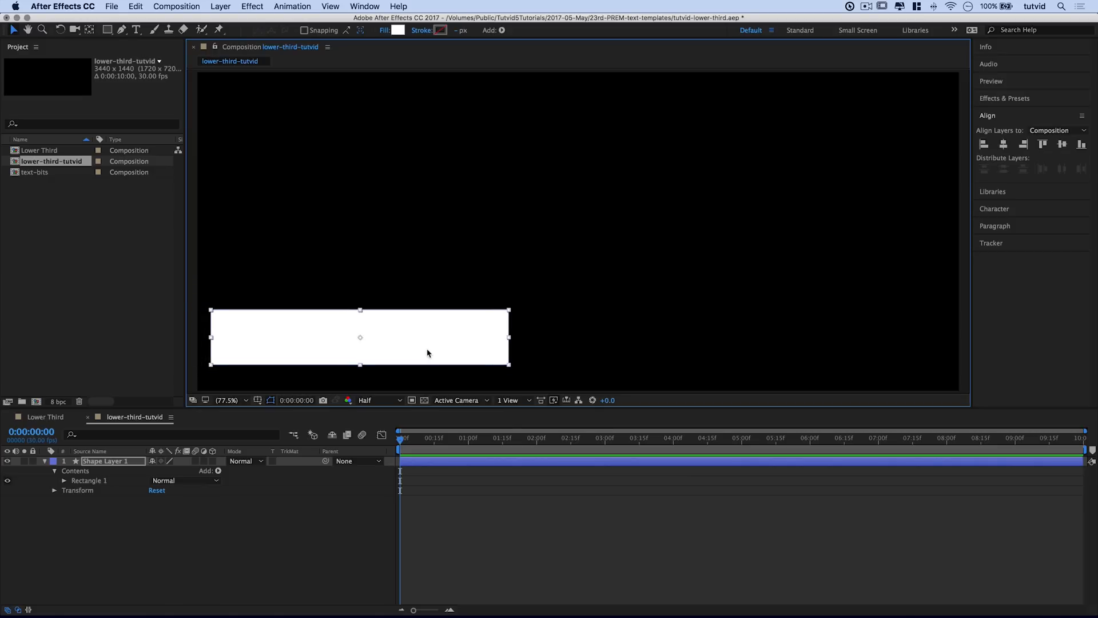
left_click(422, 208)
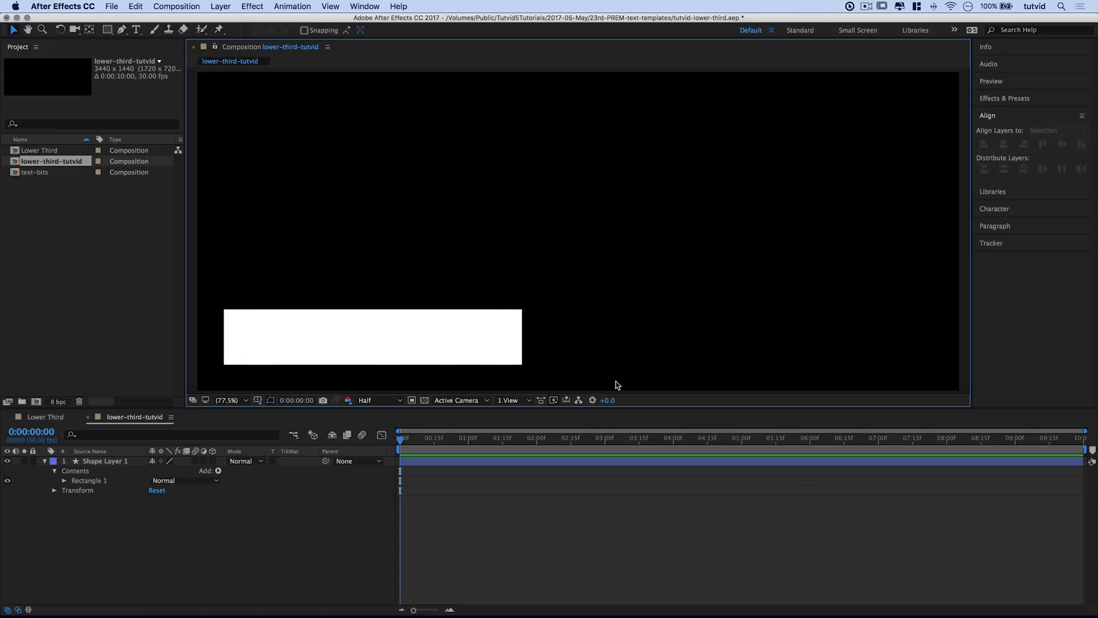
Step: Try a red outline on the rectangle, then remove its outline entirely
left_click(403, 335)
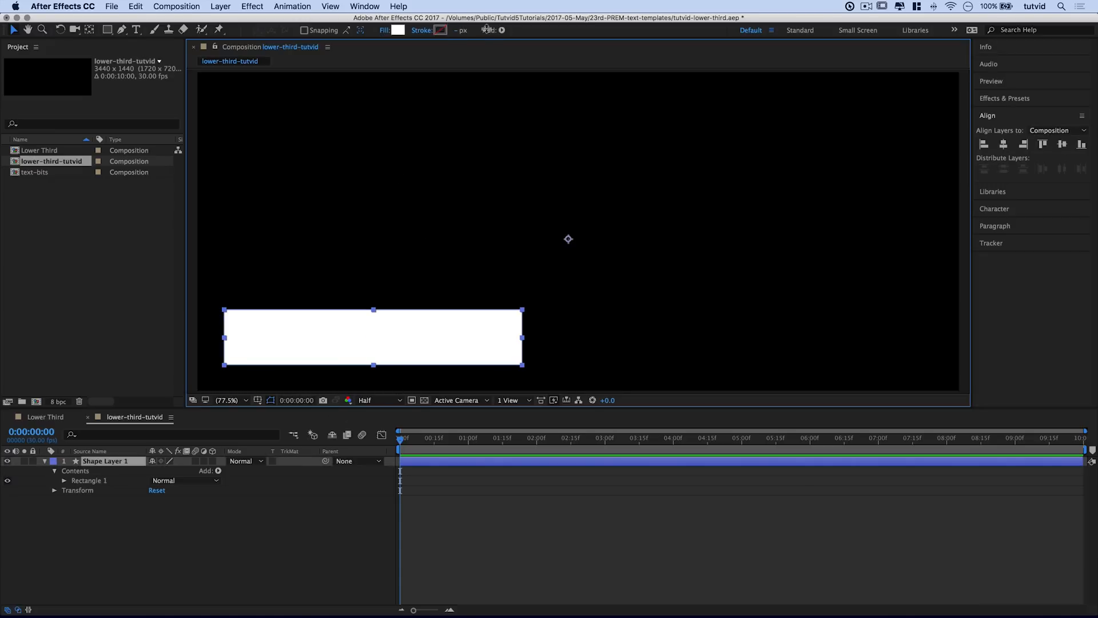
left_click(441, 29)
left_click(127, 125)
left_click(261, 89)
left_click(384, 234)
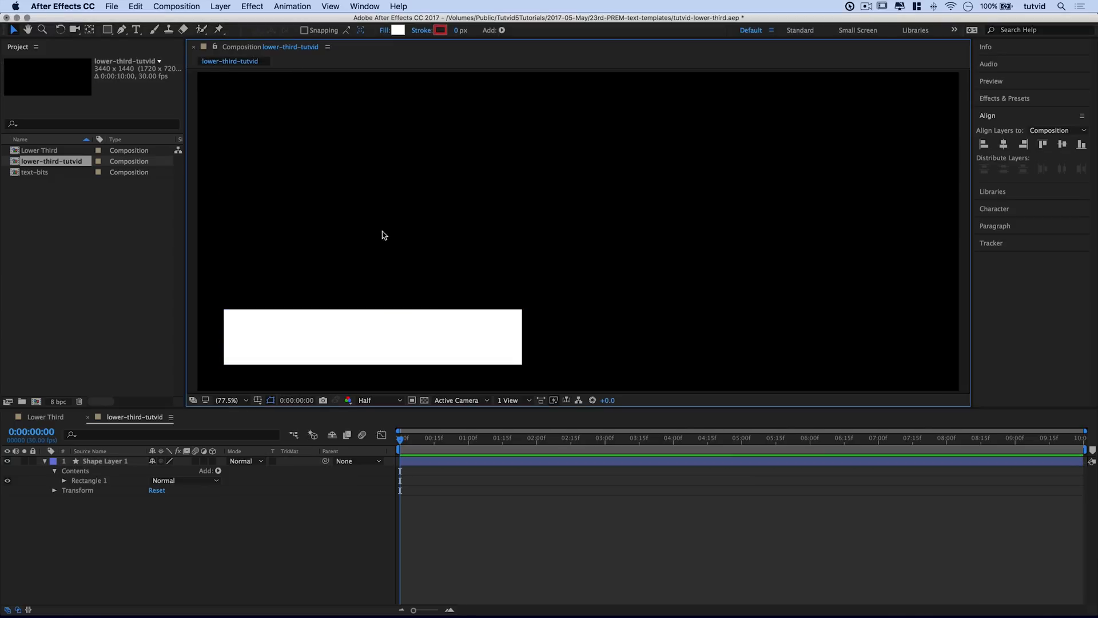
left_click(422, 344)
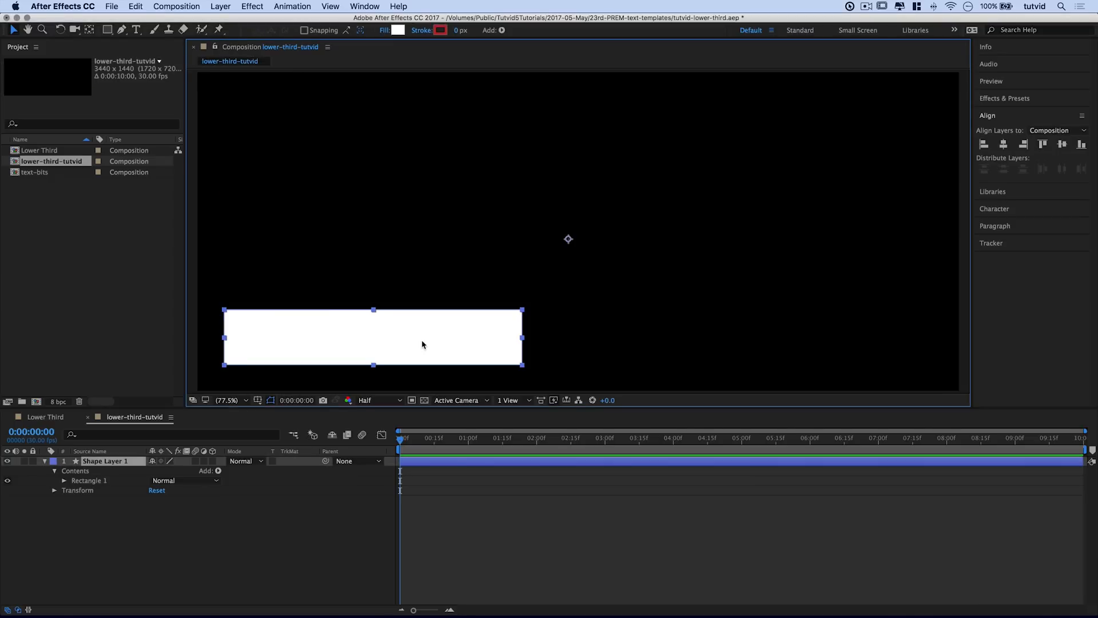
left_click(421, 31)
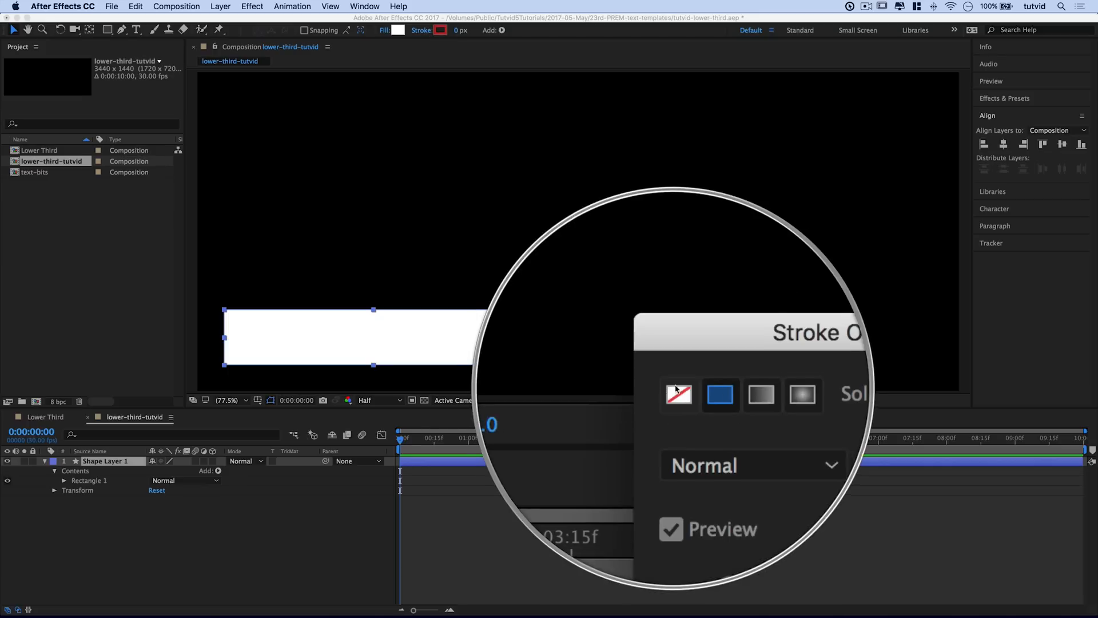
left_click(676, 391)
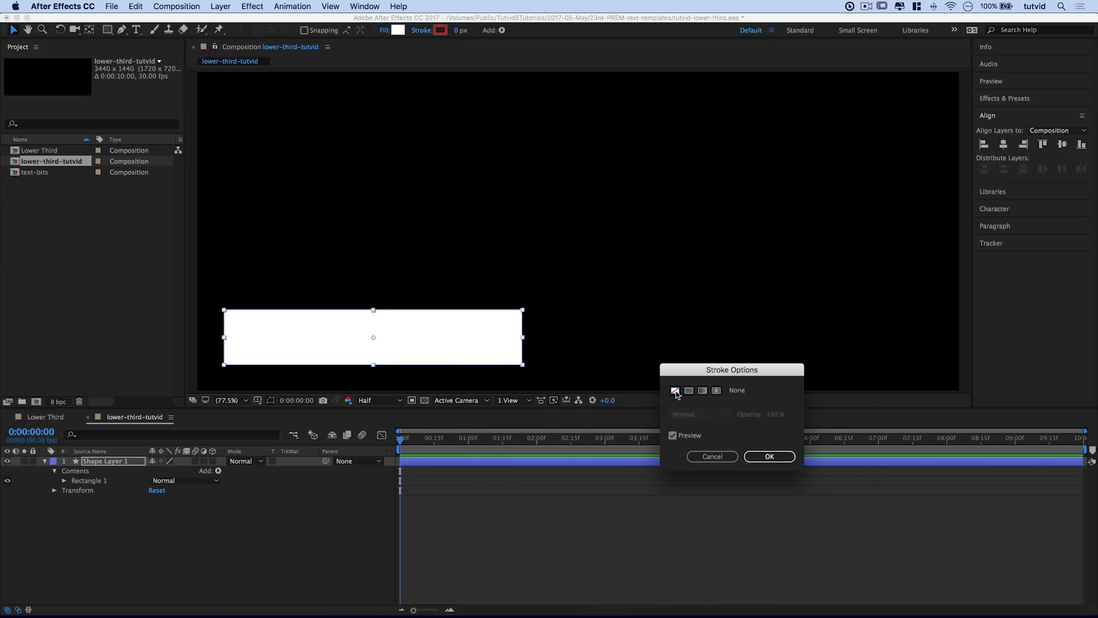
left_click(770, 458)
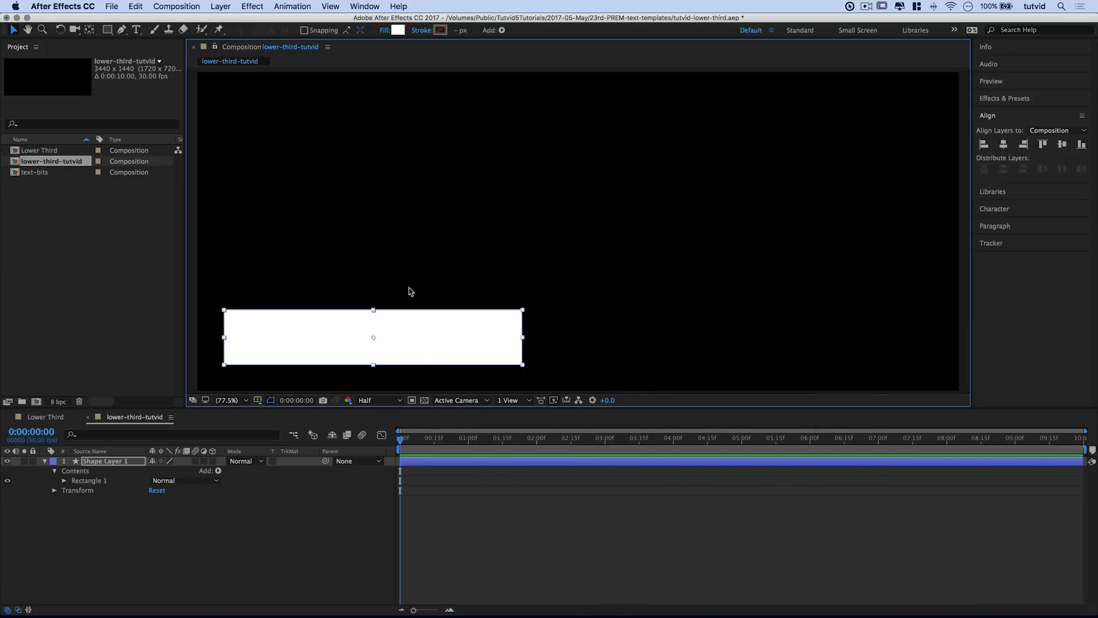
Step: Rename Shape Layer 1 to under-shape
left_click(45, 461)
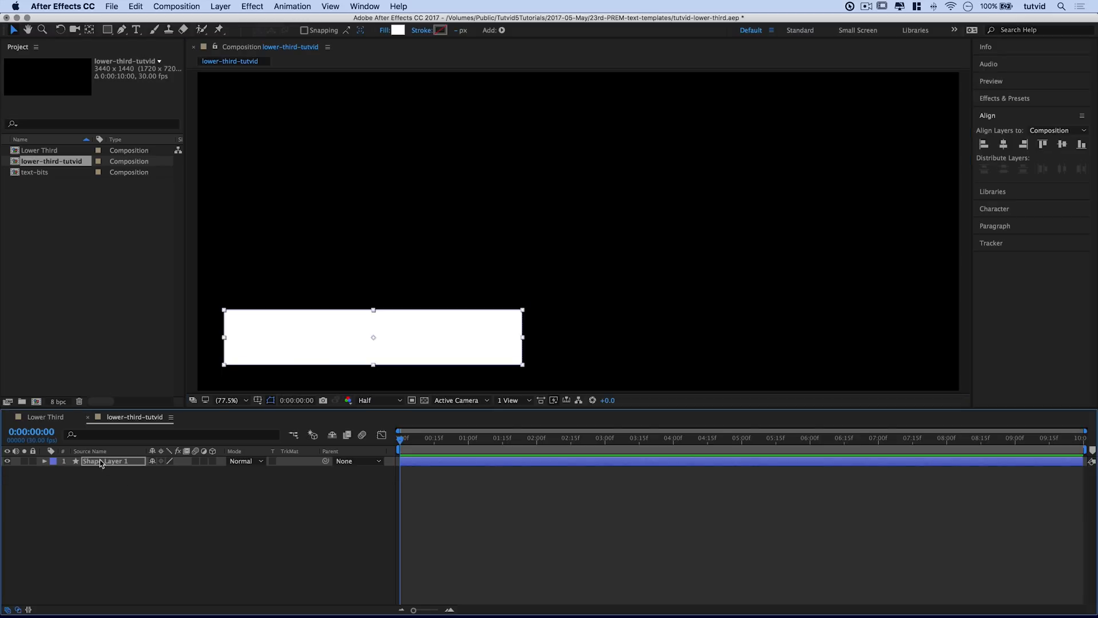
right_click(100, 462)
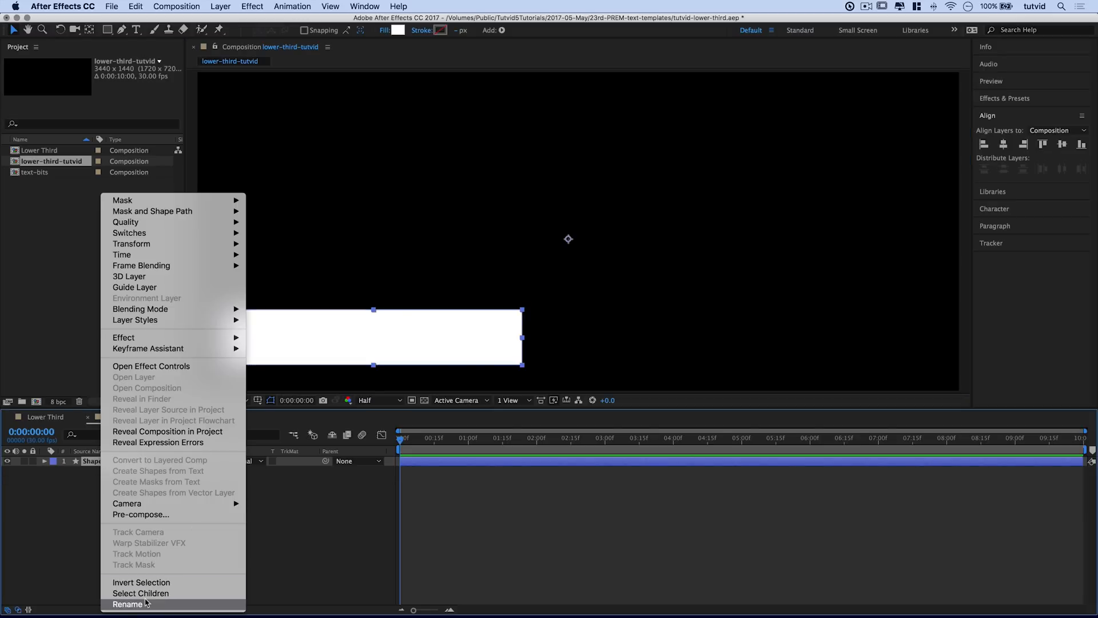
left_click(149, 603)
type("un")
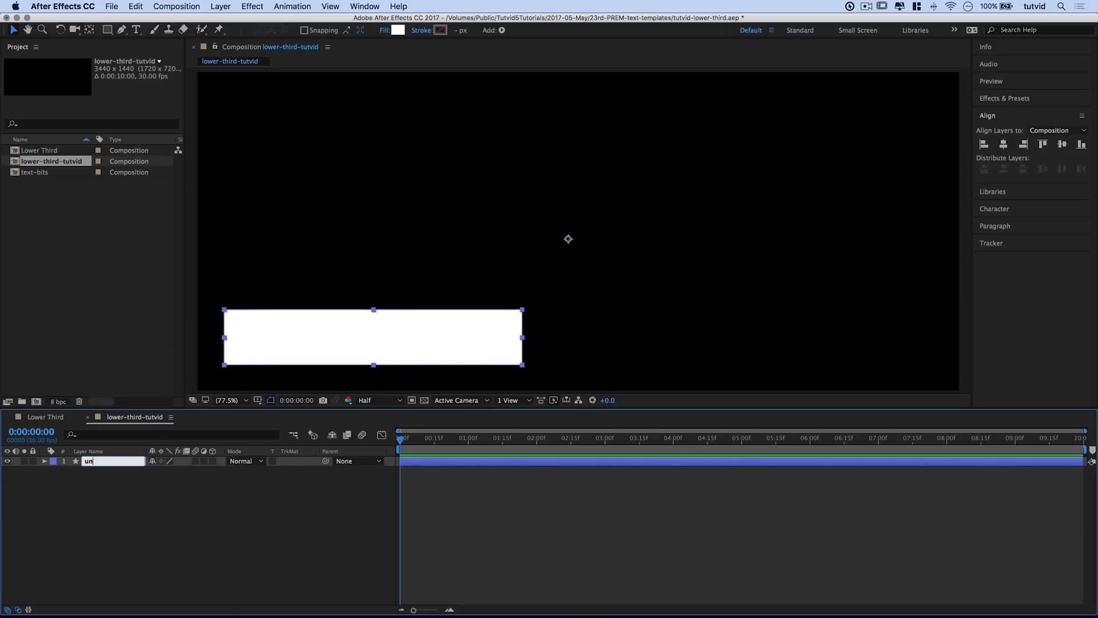
type("der-shape")
key("Return")
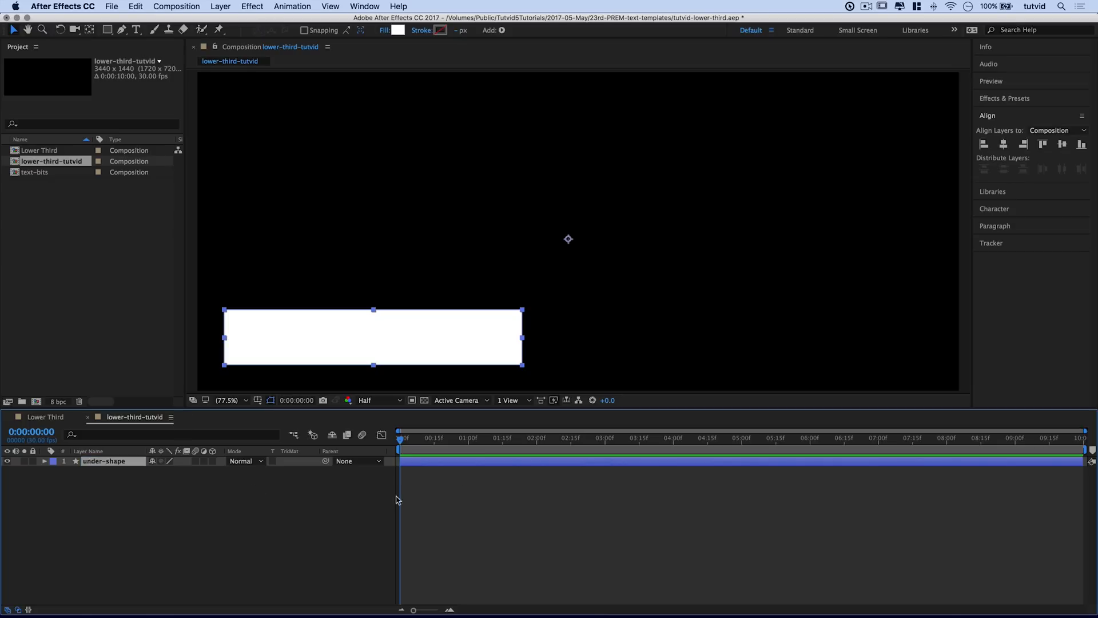
left_click(136, 30)
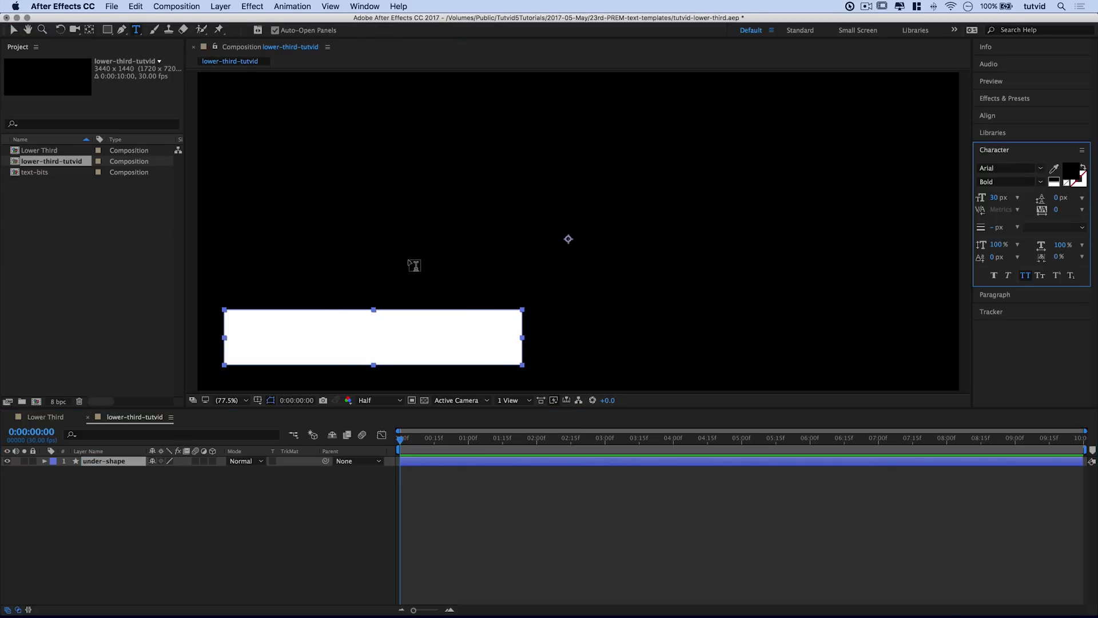
Step: Add a text layer reading NATHANIEL on the white bar
left_click(379, 327)
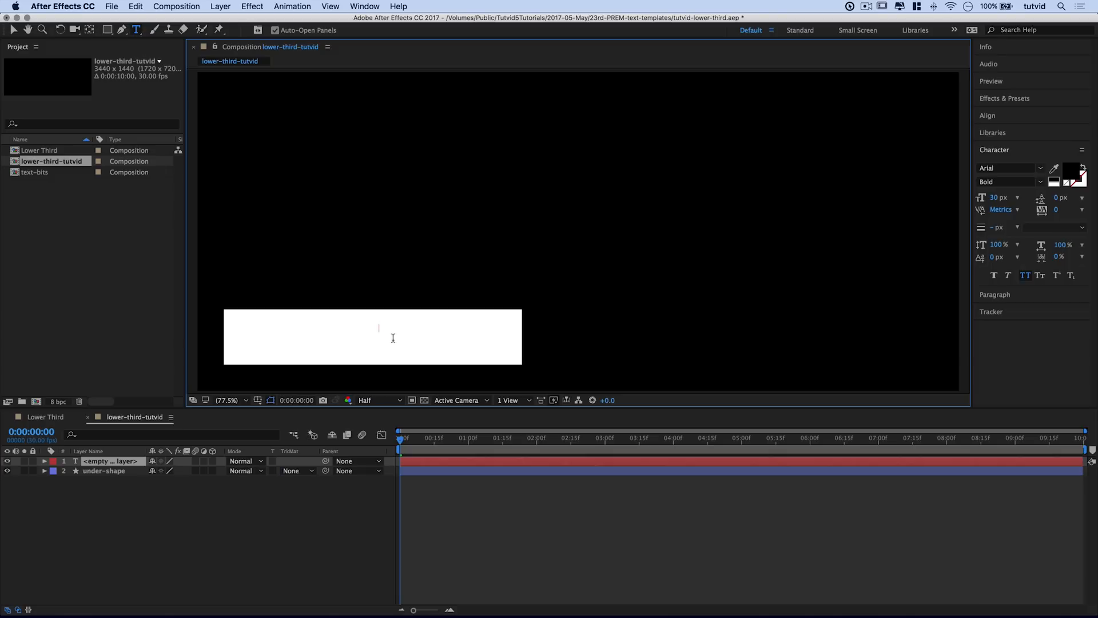
type("nath")
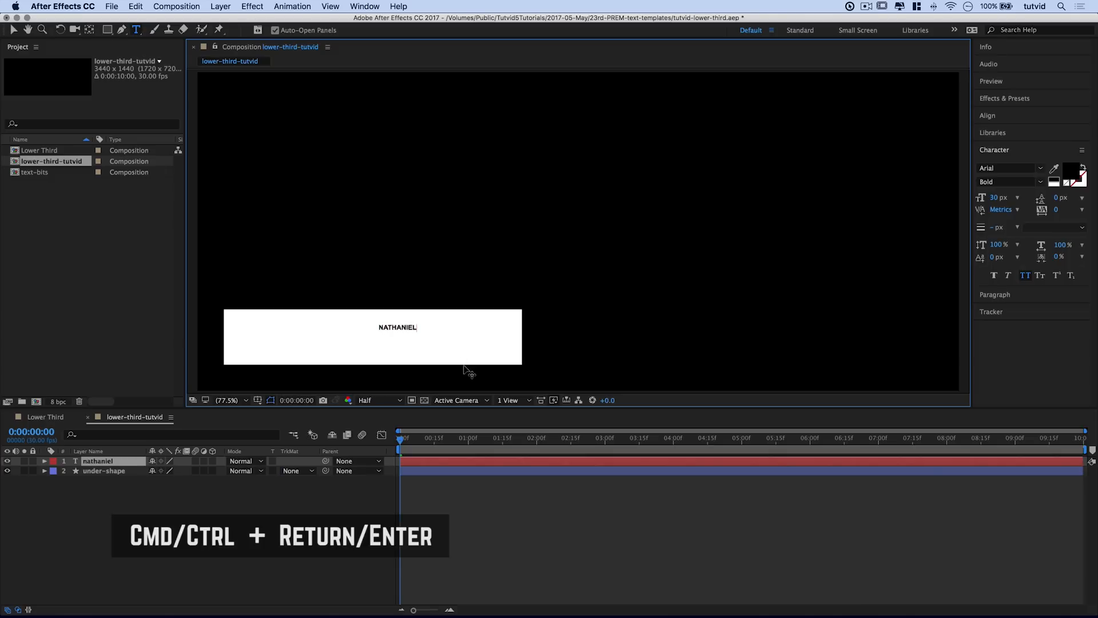
key("super+Return")
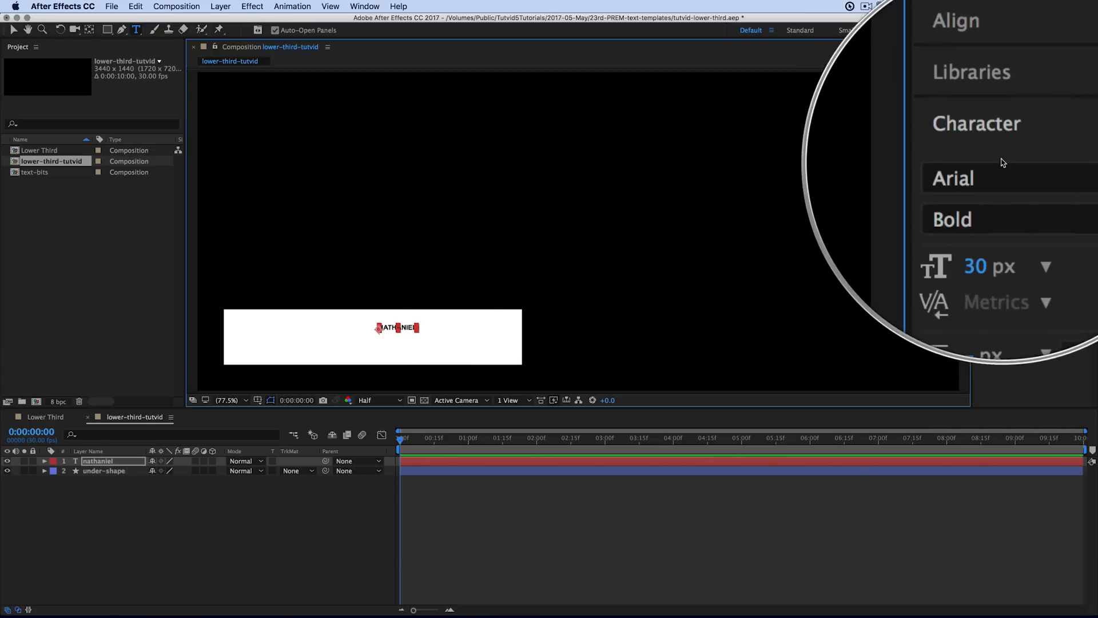
Step: Set the NATHANIEL text to Arial Regular at 60 px in the Character panel
left_click(365, 6)
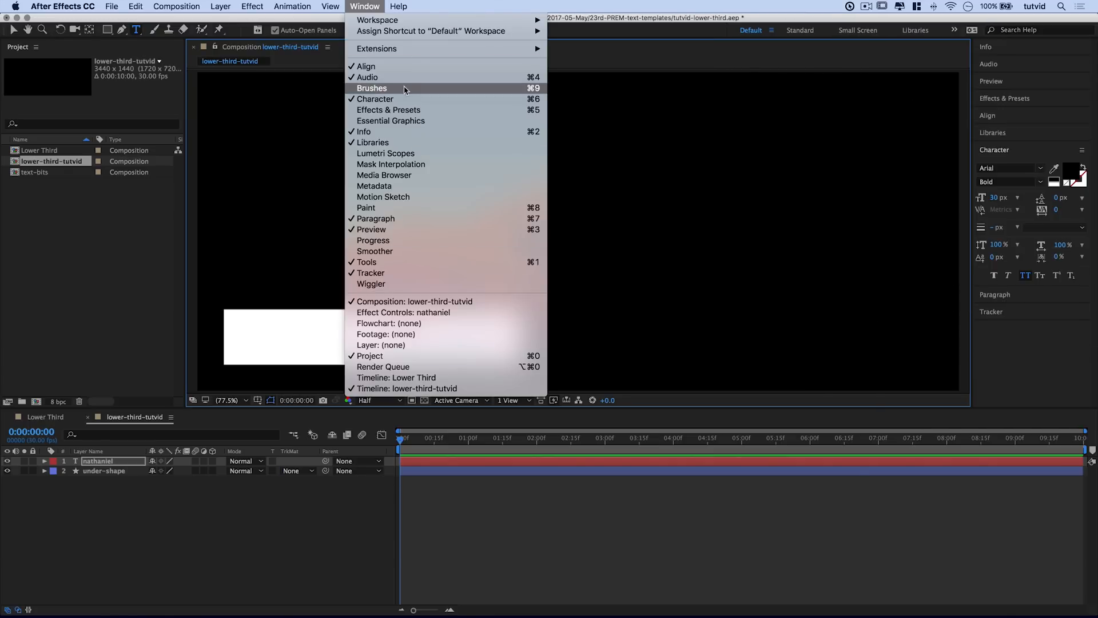
left_click(394, 100)
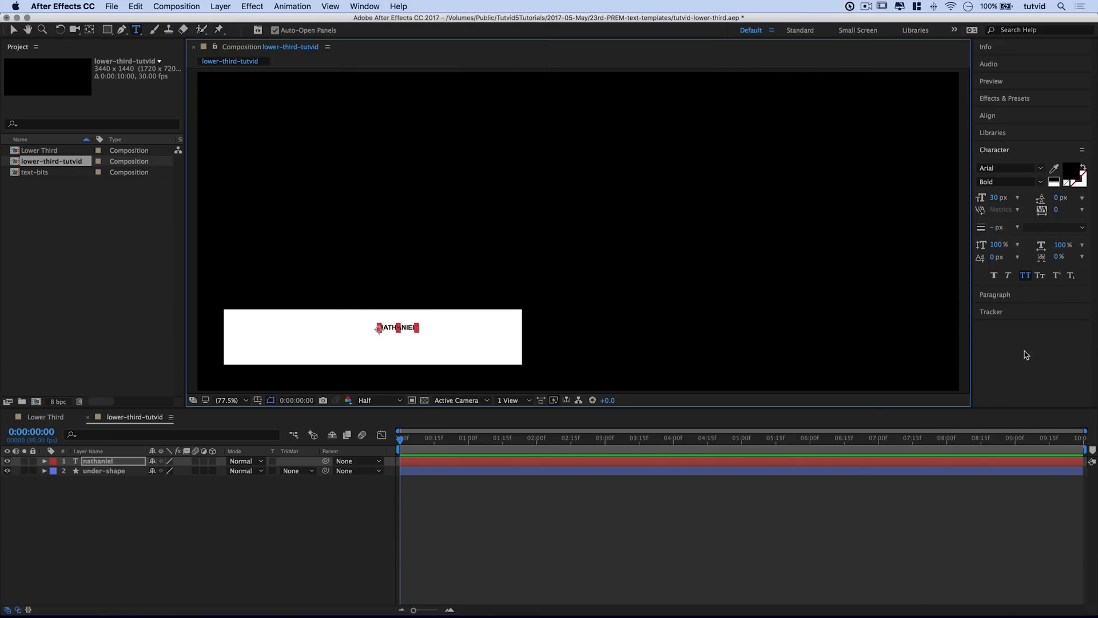
left_click(1040, 168)
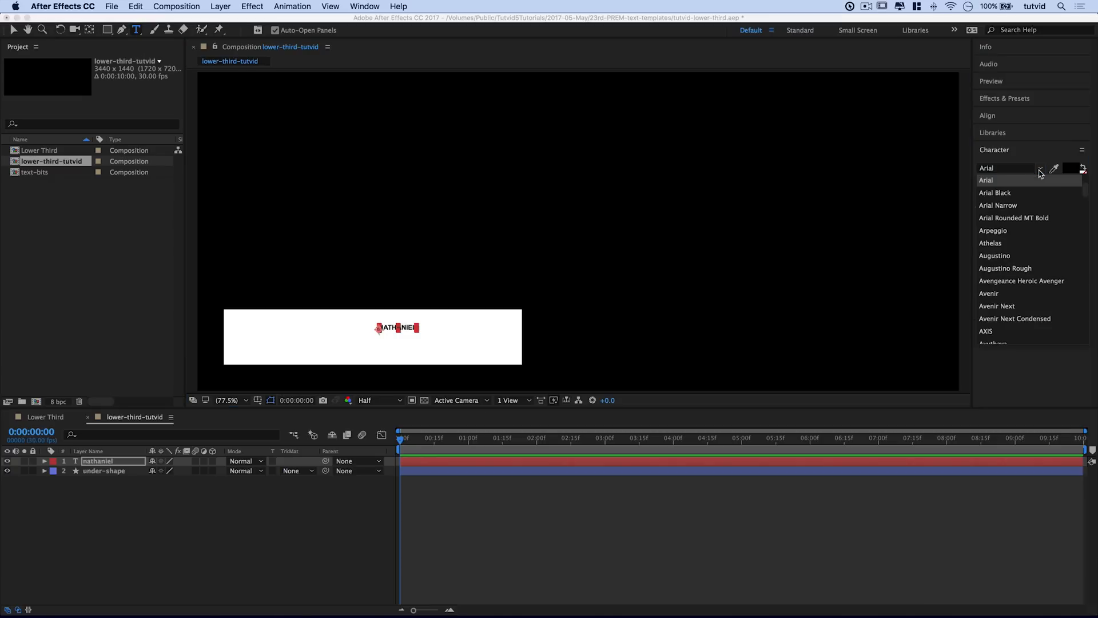
left_click(1003, 180)
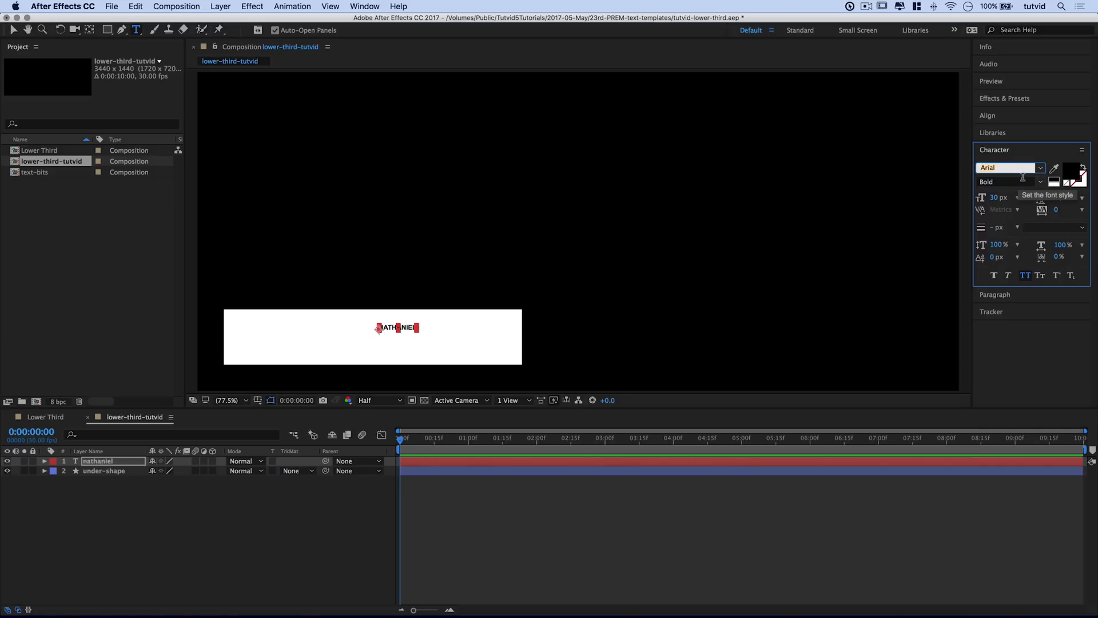
left_click(1038, 182)
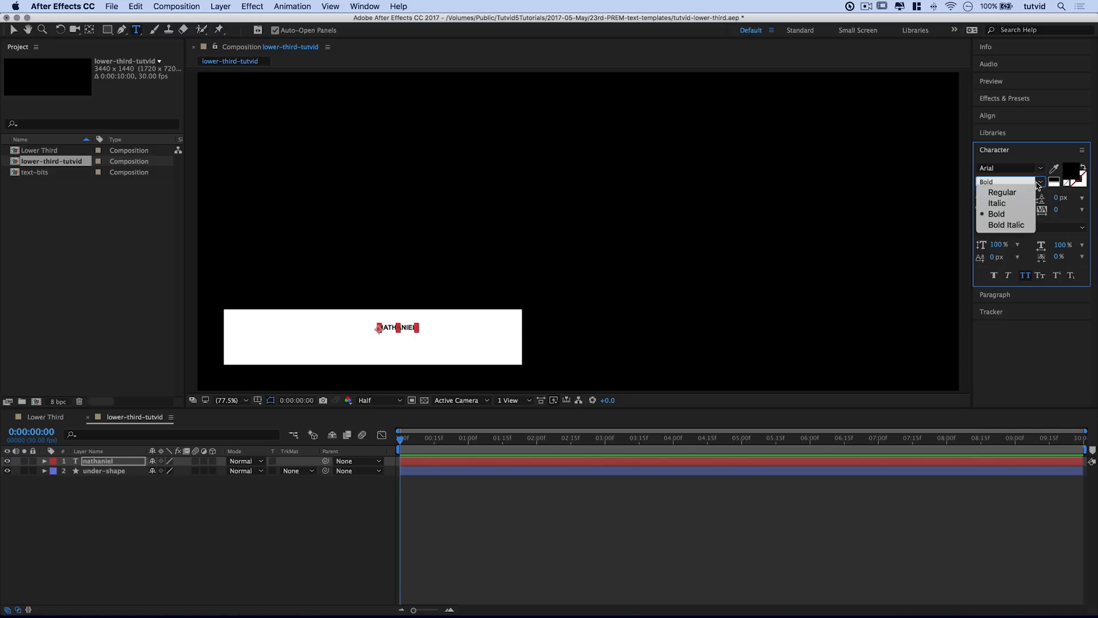
left_click(1002, 192)
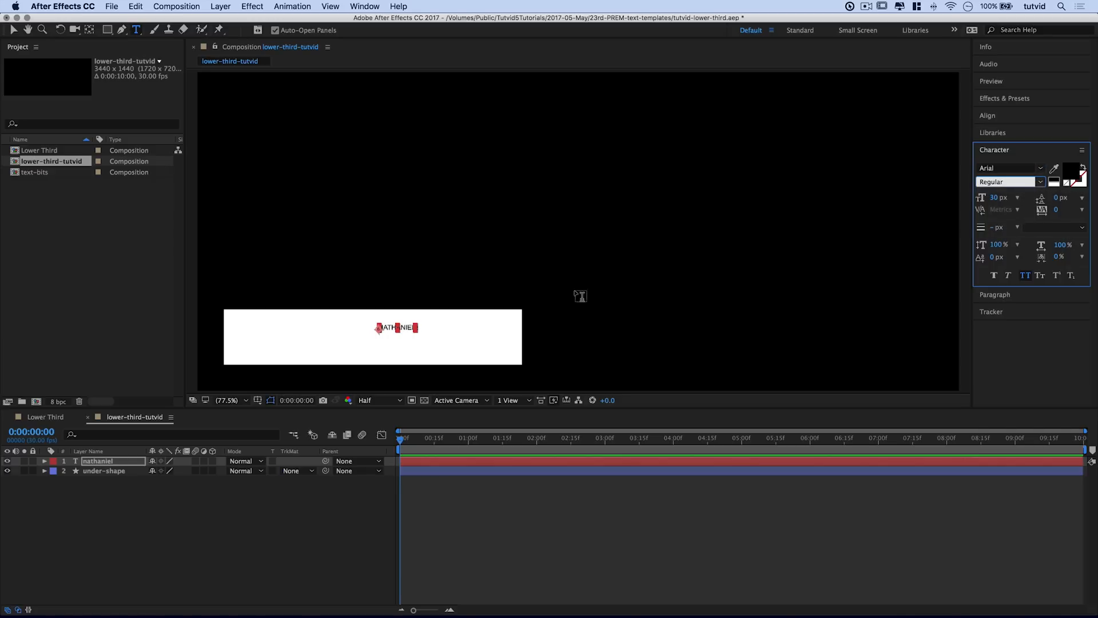
left_click(995, 198)
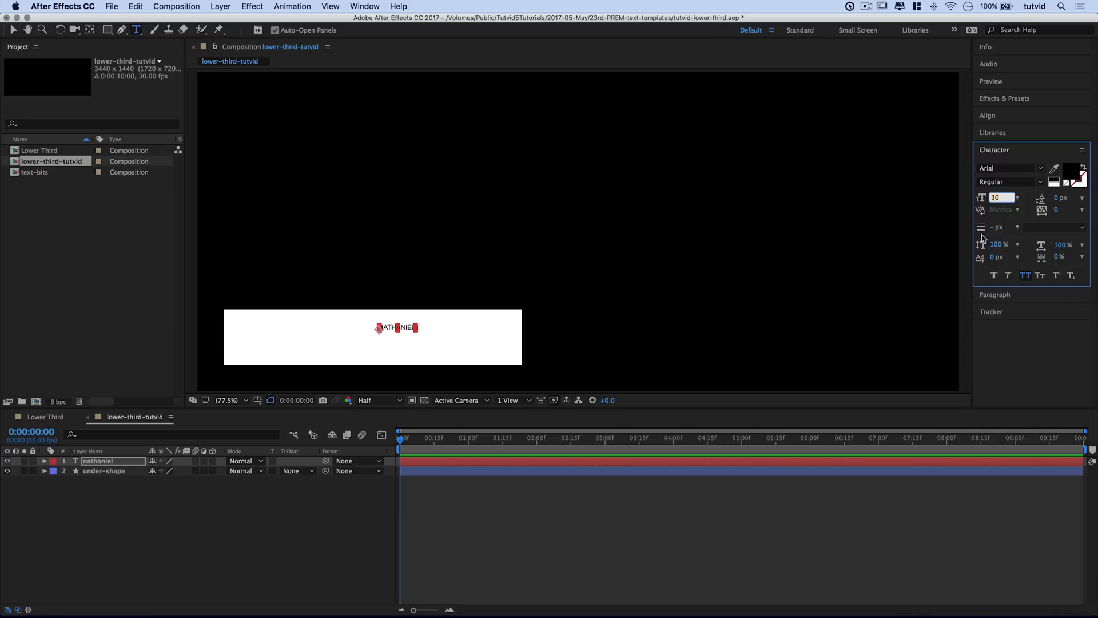
type("60")
key("Tab")
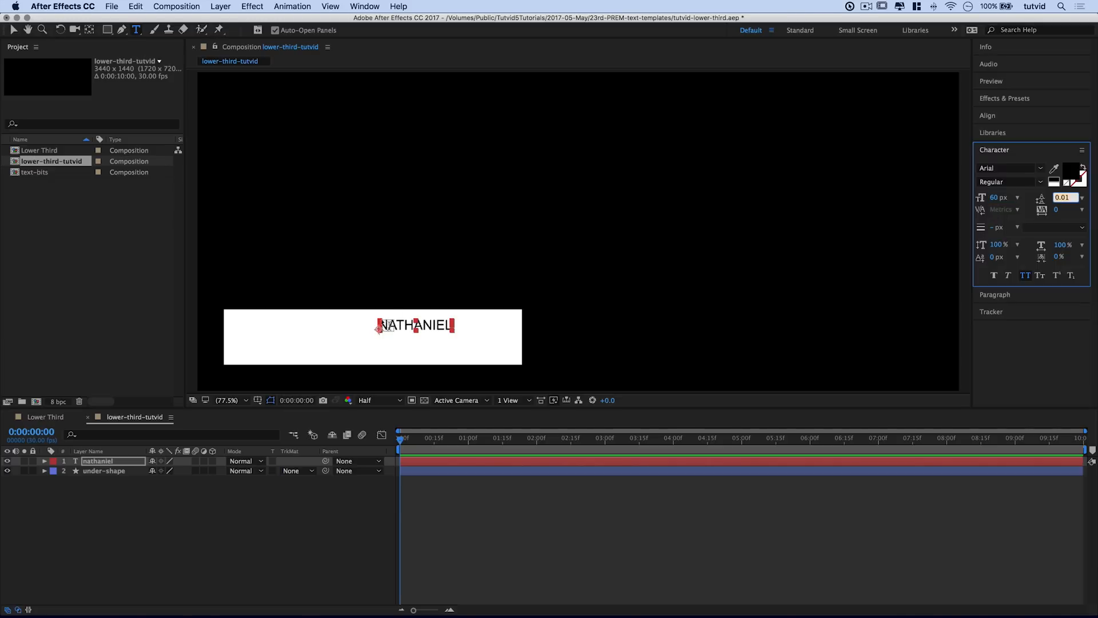
Step: Give the text tracking 50 and keep All Caps on
left_click(1059, 210)
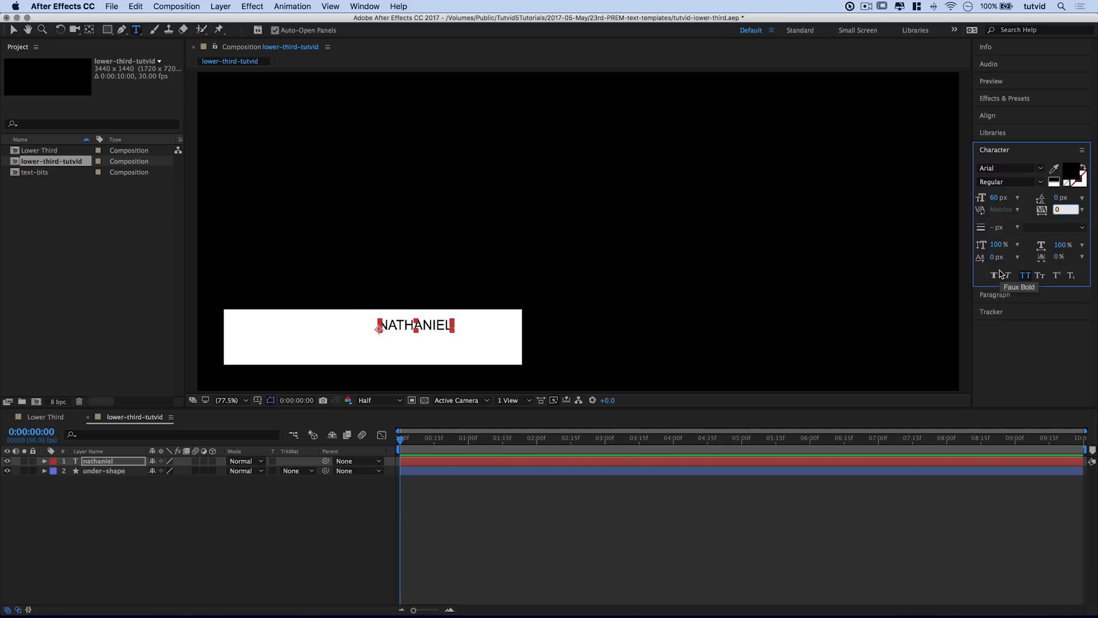
type("50")
key("Tab")
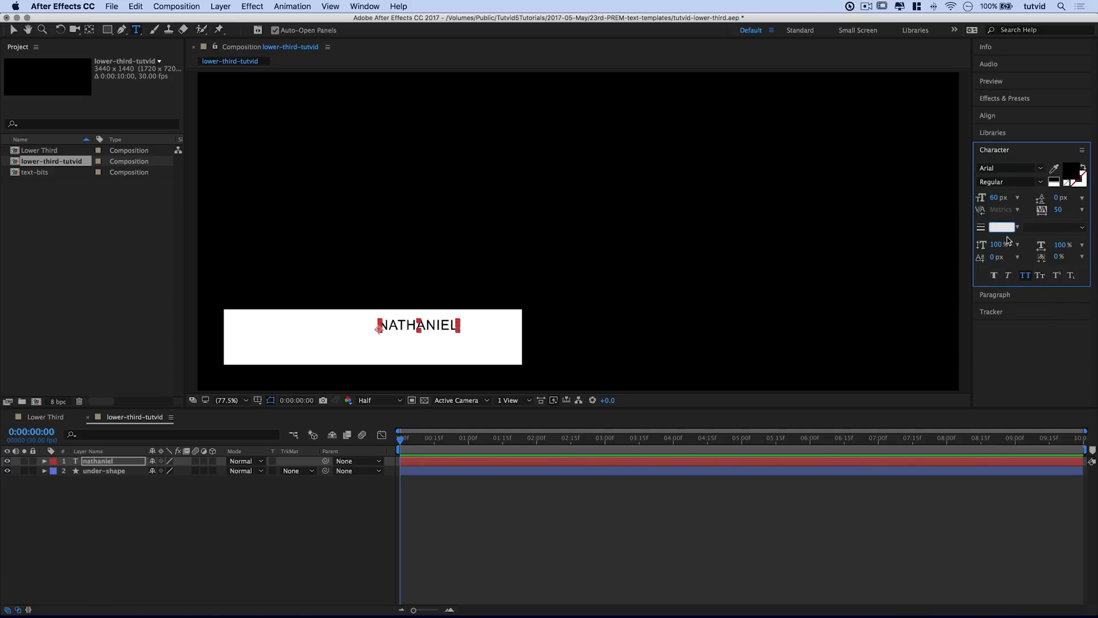
left_click(1025, 276)
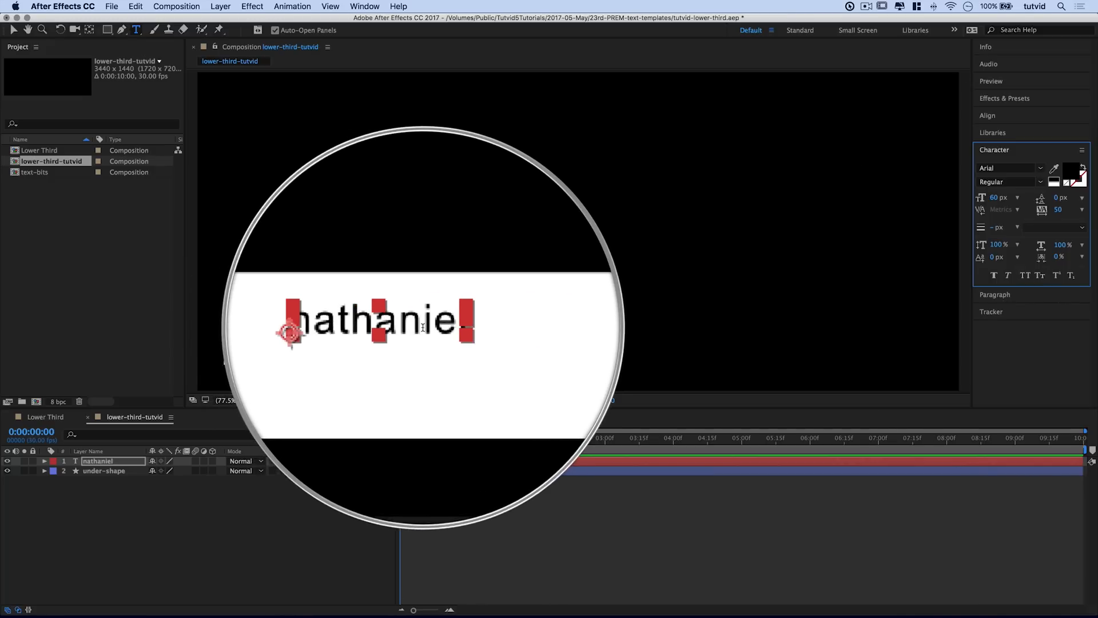
left_click(1025, 276)
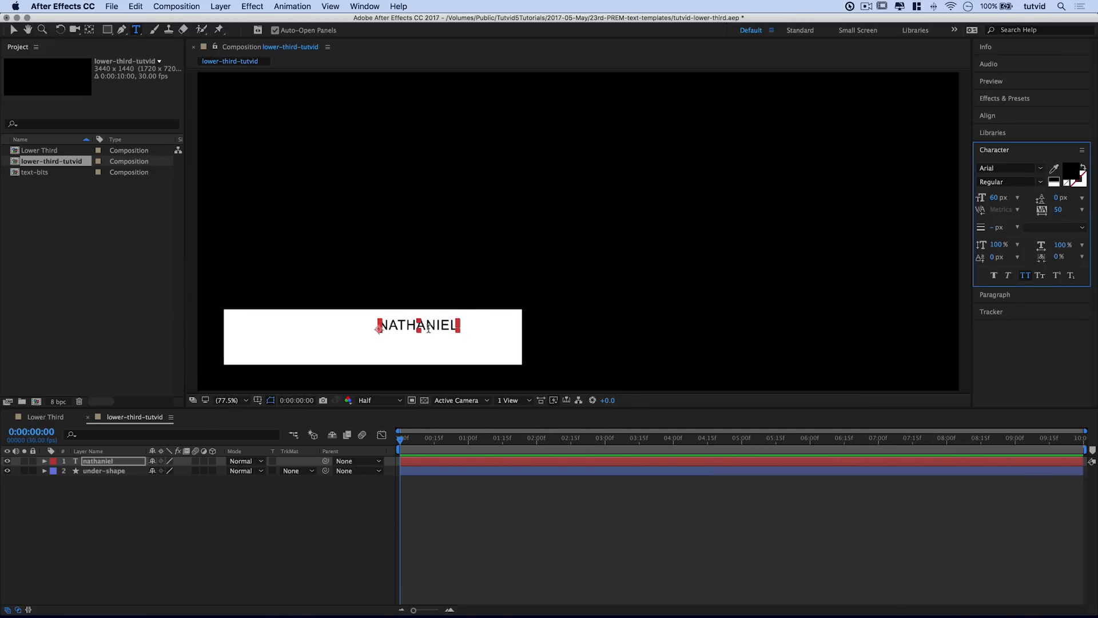
left_click(993, 294)
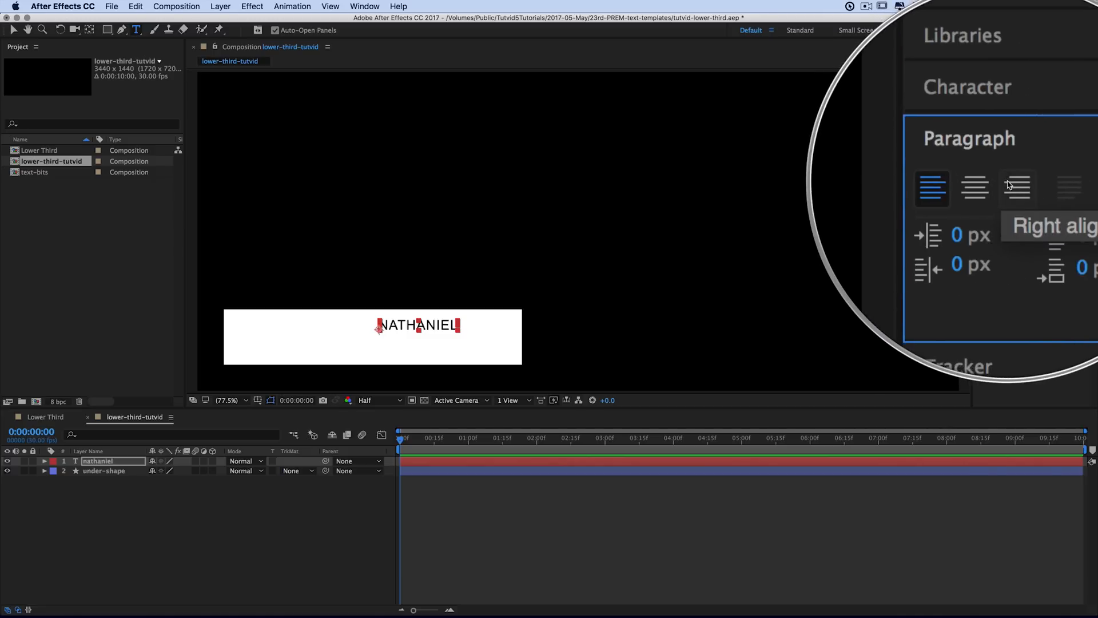
Step: Right-align NATHANIEL, shift it right and down in the bar, and duplicate the layer
left_click(1011, 184)
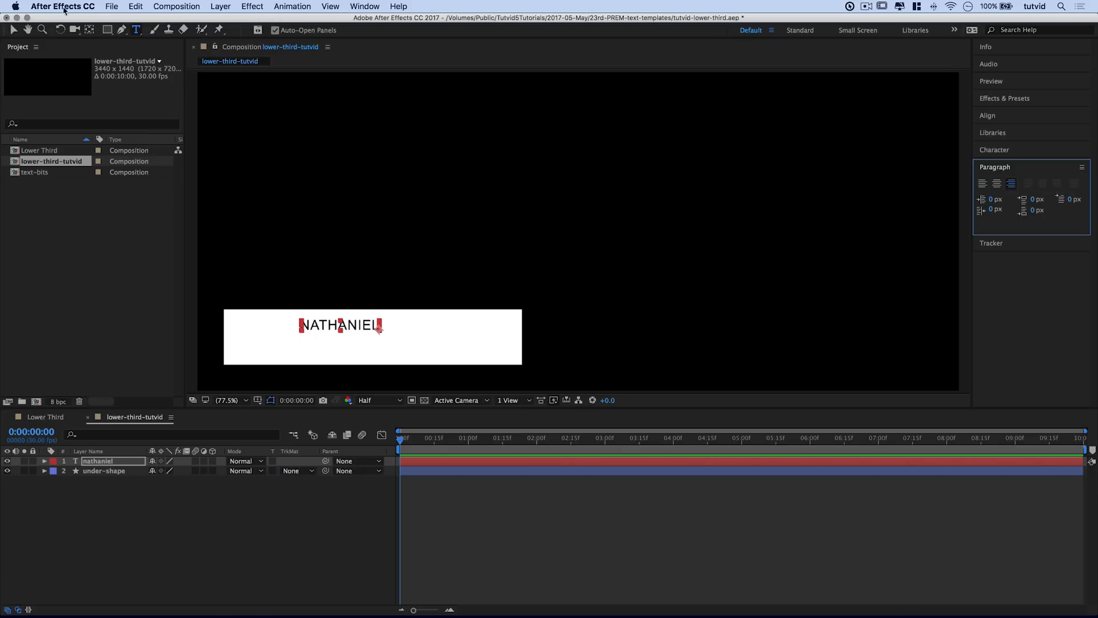
left_click(14, 29)
left_click(371, 331)
left_click_drag(370, 331, 398, 338)
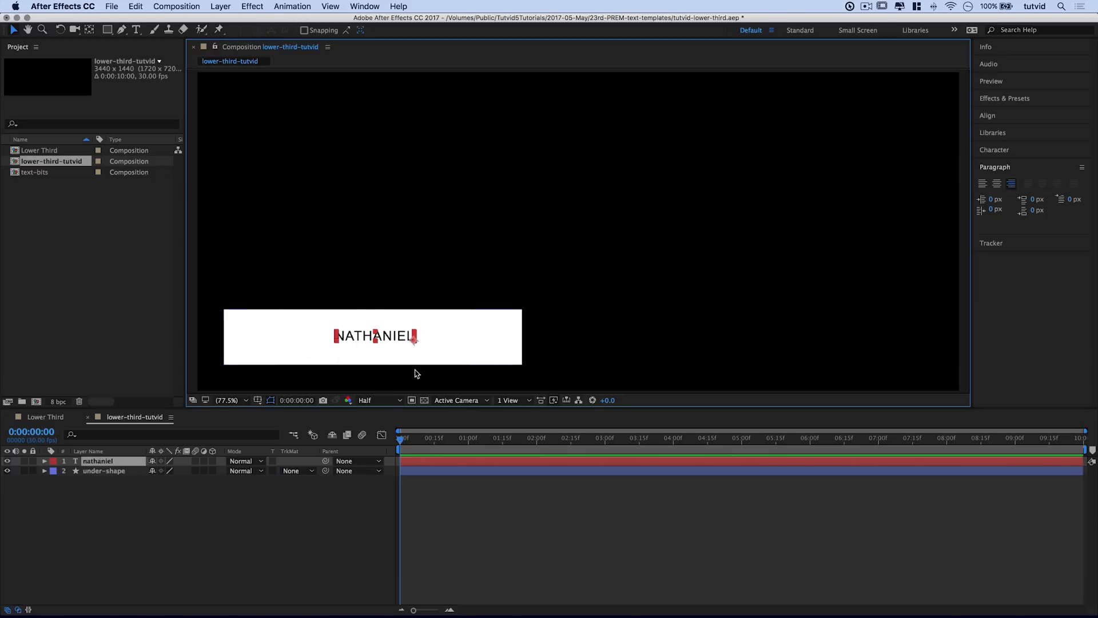
key("super+c")
key("super+v")
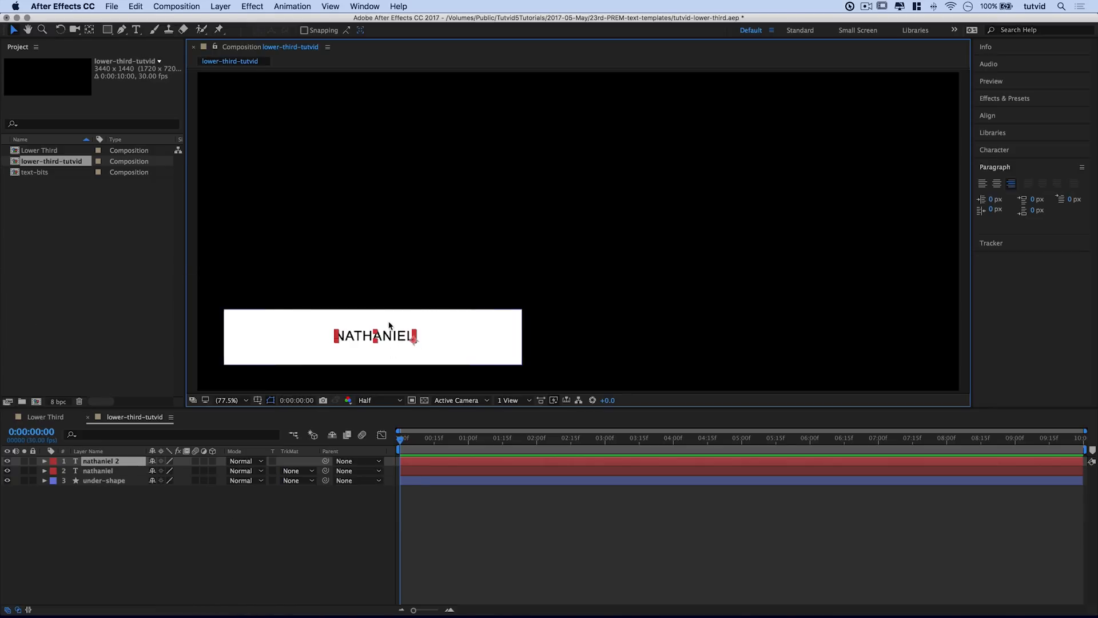
Step: Move the duplicate right and retype its text as DODSON
left_click_drag(385, 338, 474, 352)
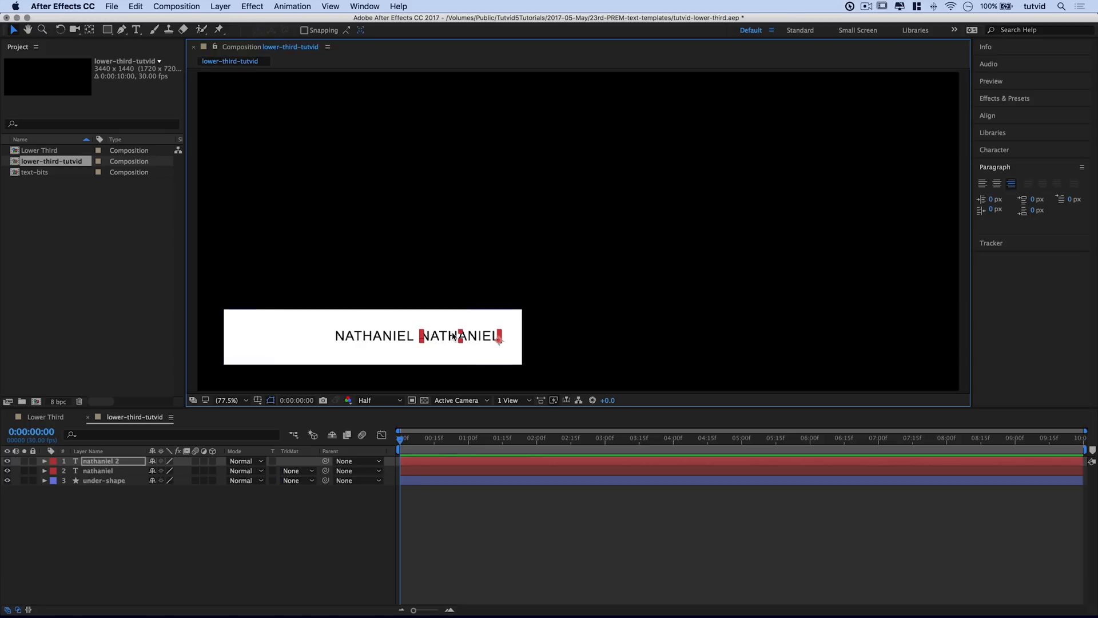
double_click(457, 337)
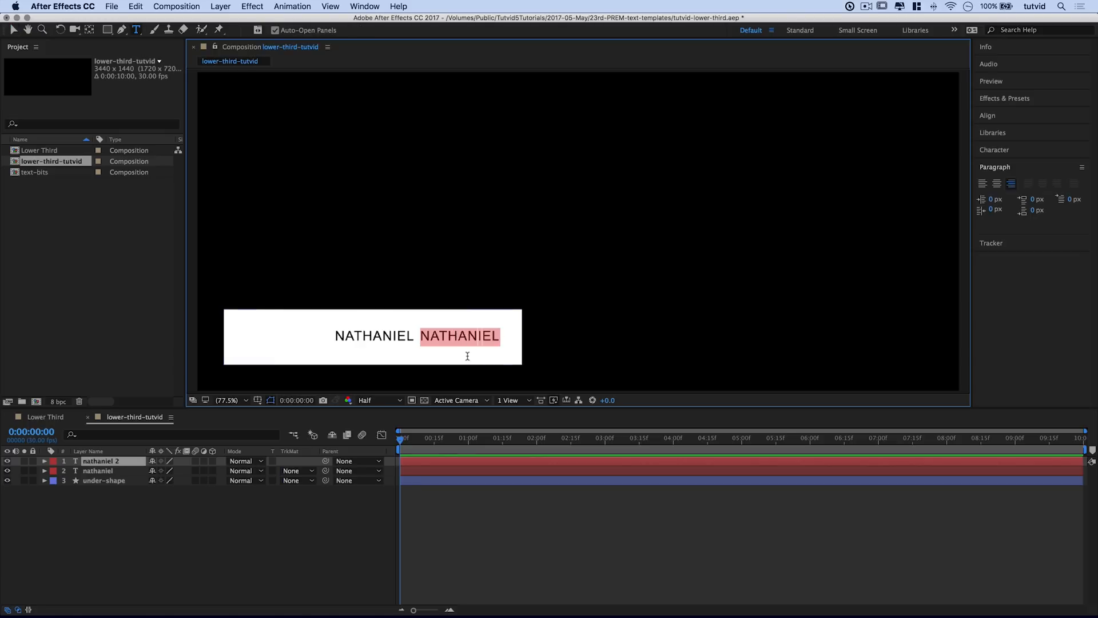
type("odd")
key("BackSpace")
key("BackSpace")
key("BackSpace")
type("dodson")
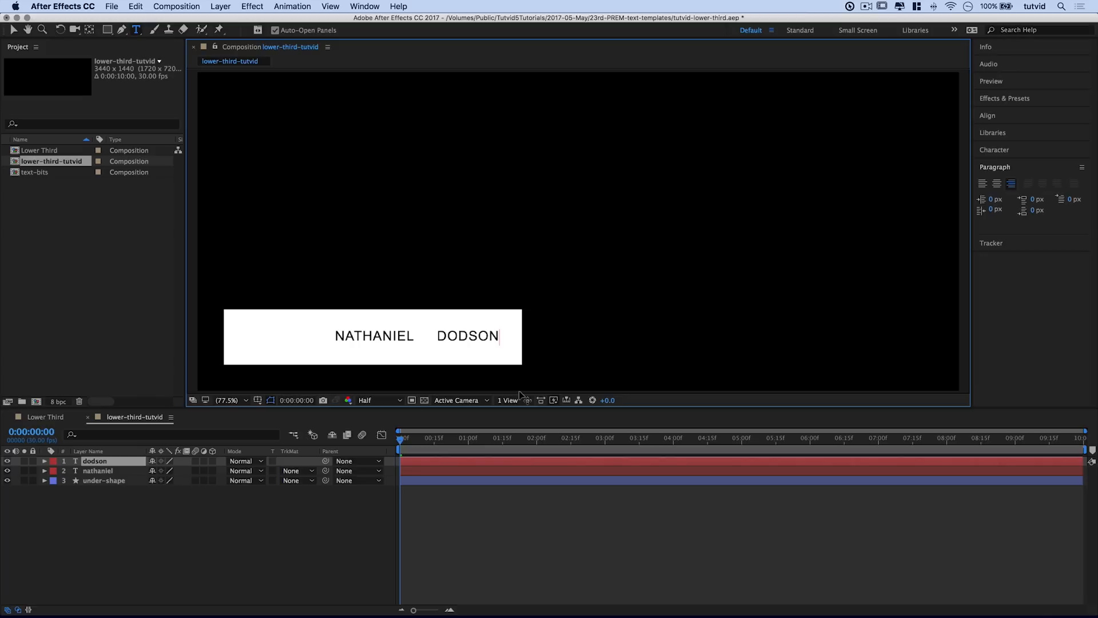
key("Escape")
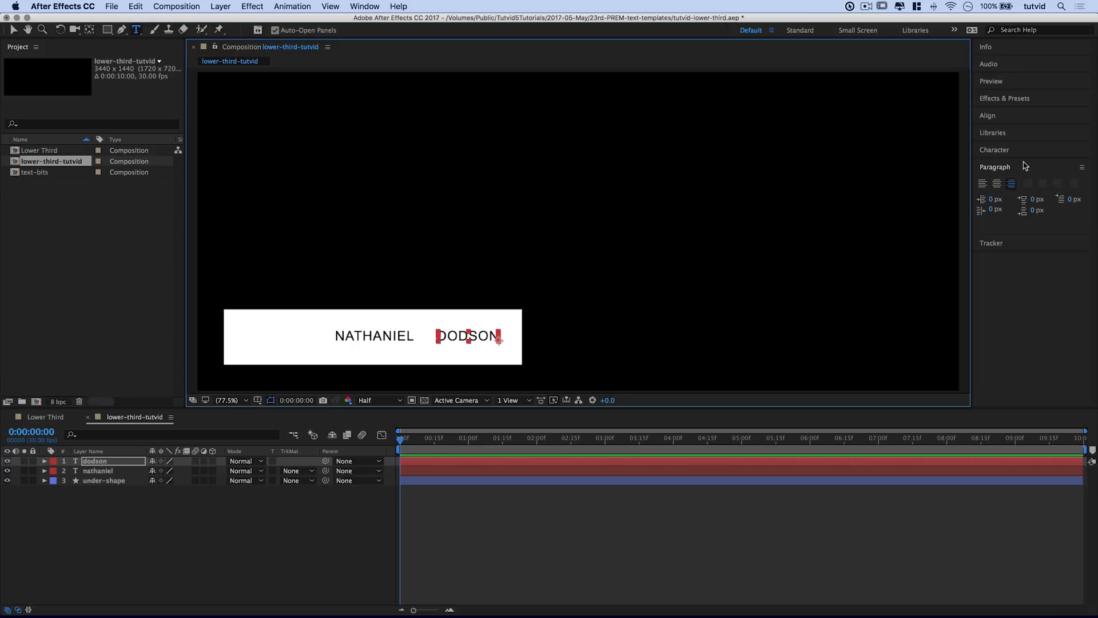
Step: Left-align DODSON and place it right after NATHANIEL inside the bar
left_click(982, 186)
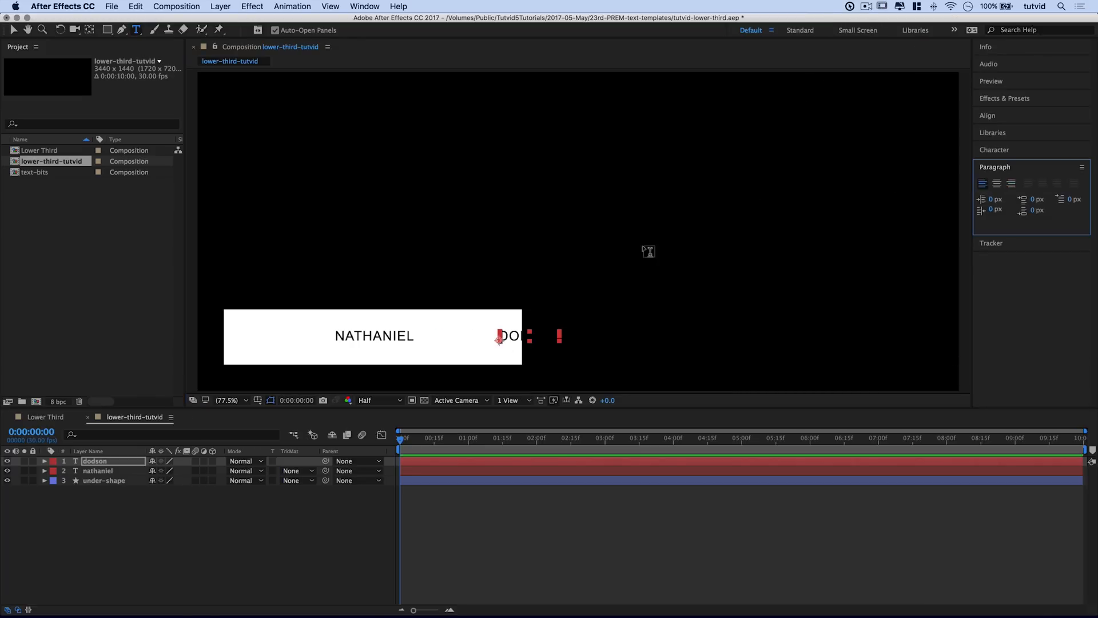
left_click(13, 29)
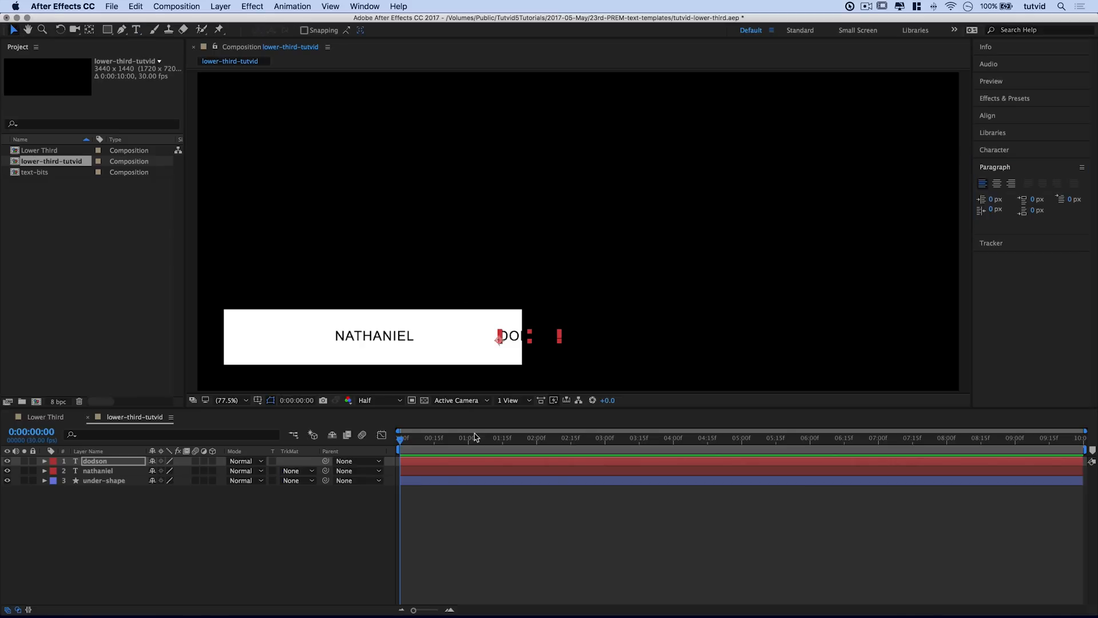
left_click_drag(524, 340, 434, 335)
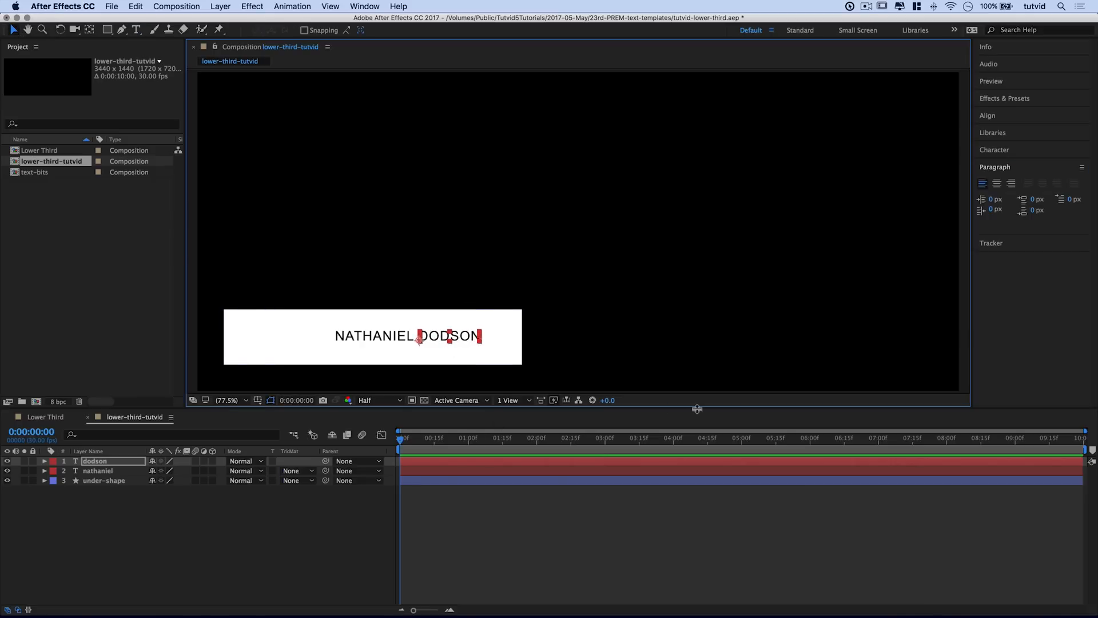
Step: Set DODSON to Arial Bold with tracking 0, then deselect all layers
left_click(993, 150)
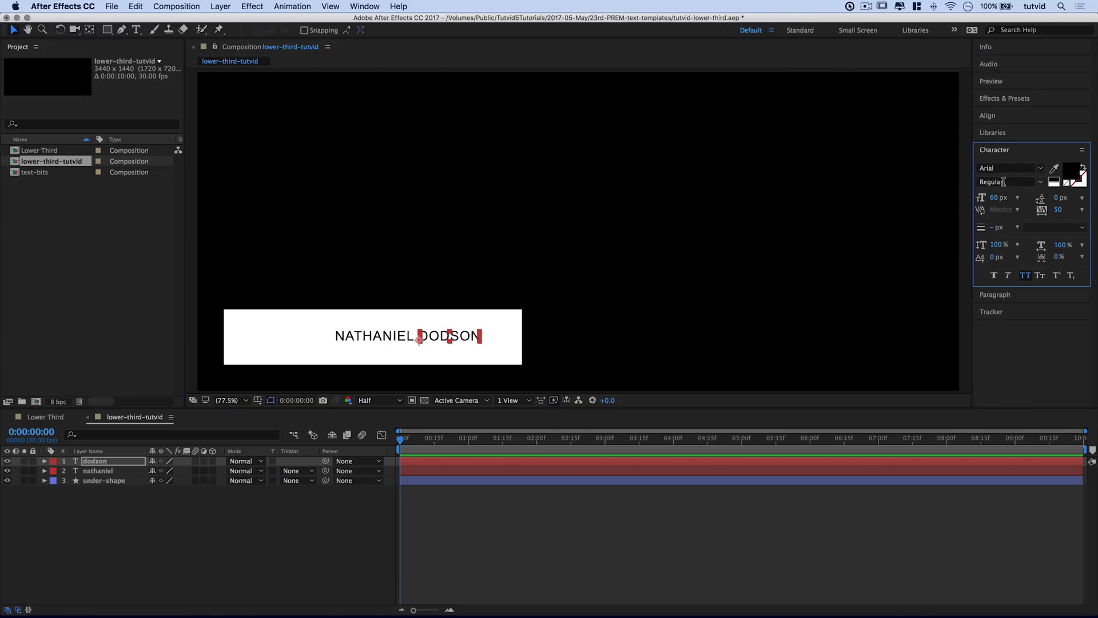
left_click(1040, 182)
left_click(988, 209)
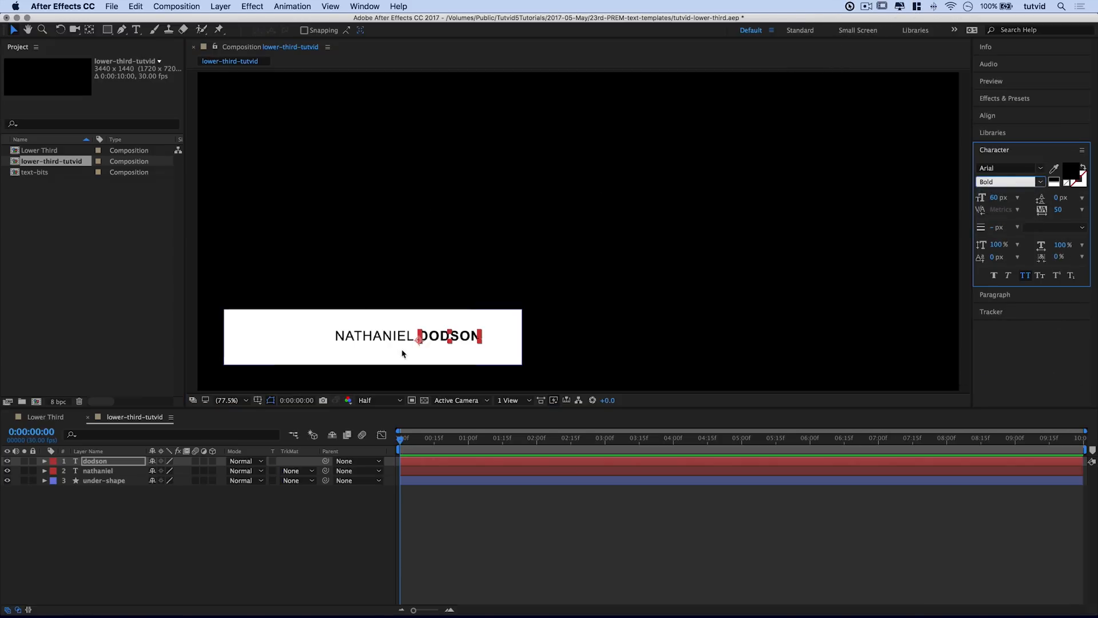
left_click(1059, 210)
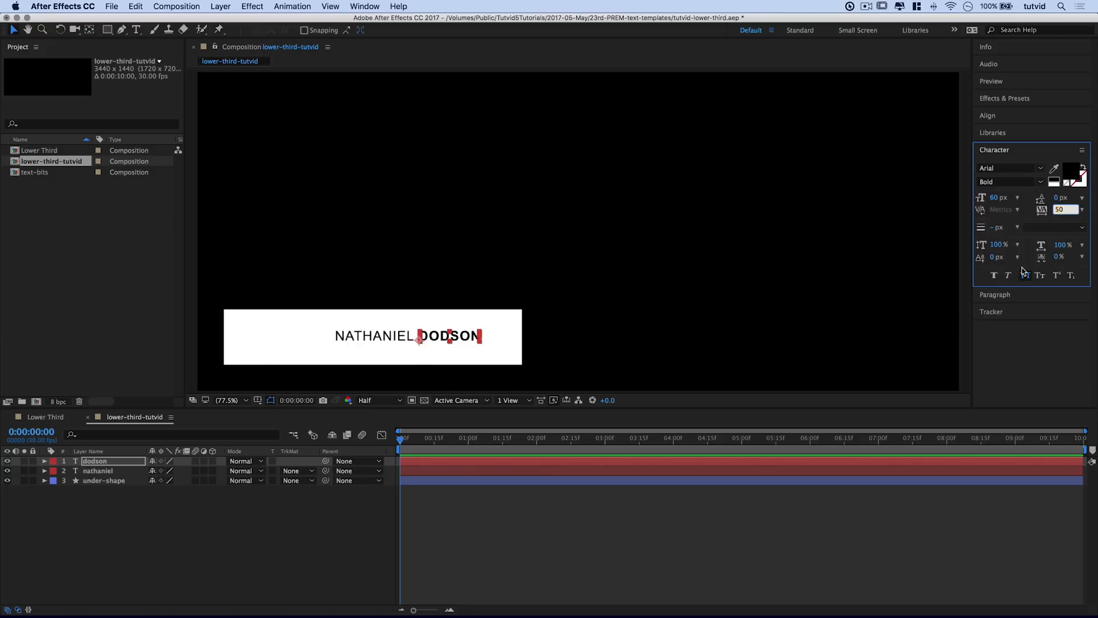
type("0")
key("Tab")
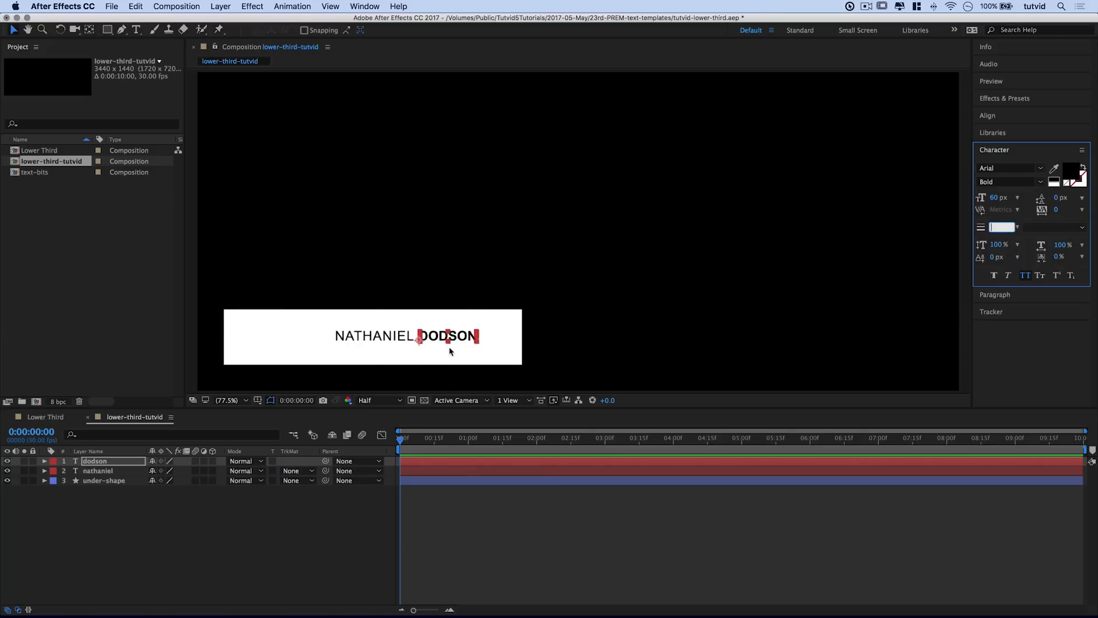
left_click(451, 351)
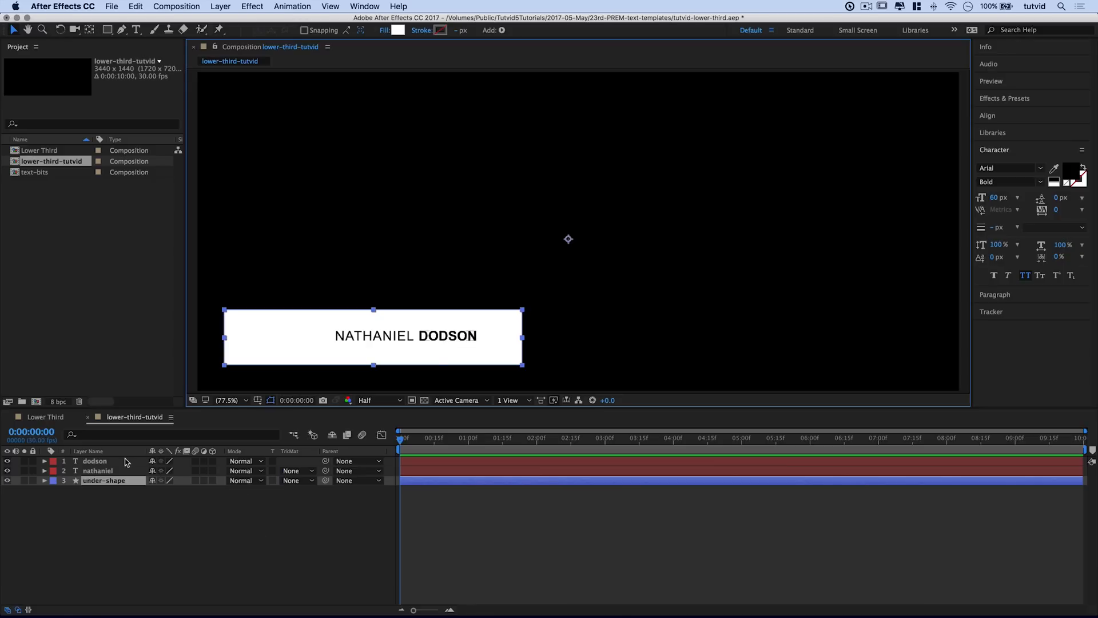
left_click(126, 461)
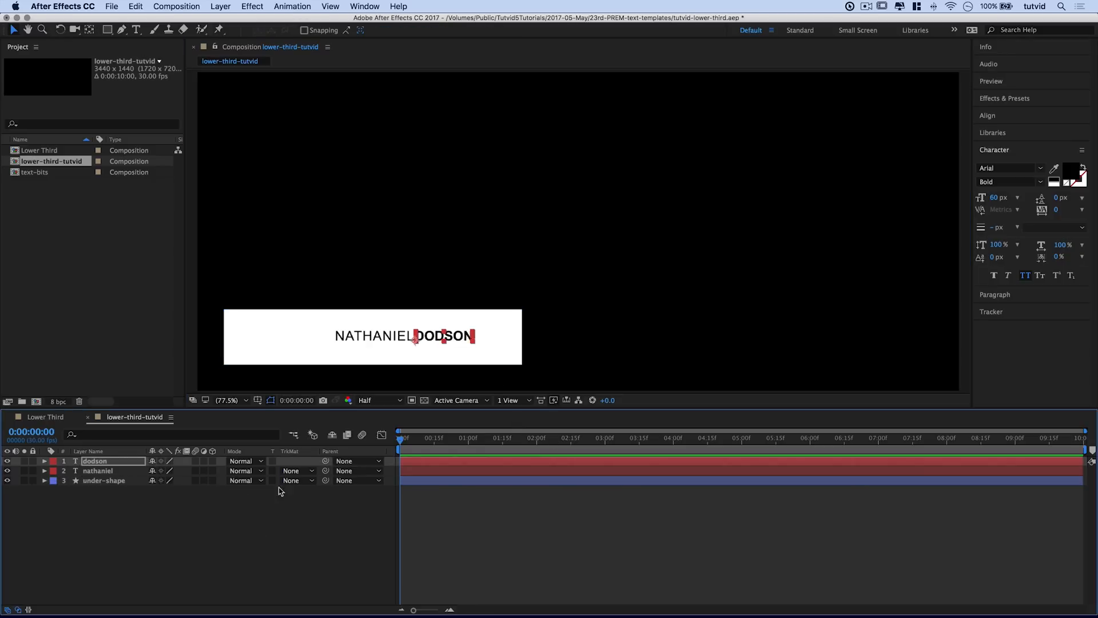
left_click(281, 491)
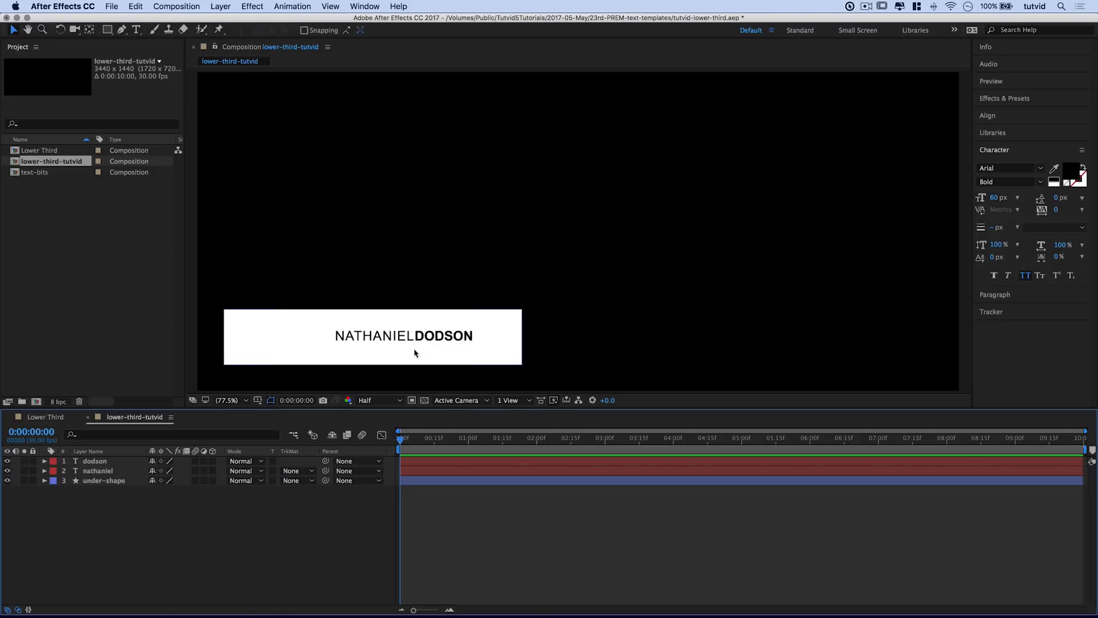
Step: Duplicate the DODSON layer, move the copy below the name, and retype it as OWNER
left_click(452, 338)
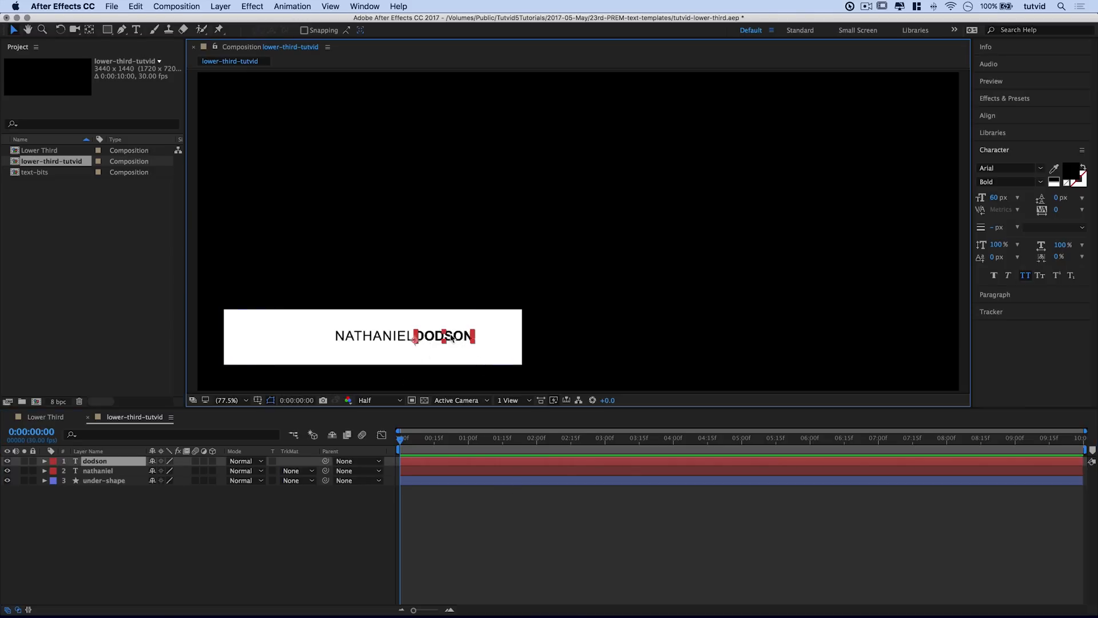
key("super+c")
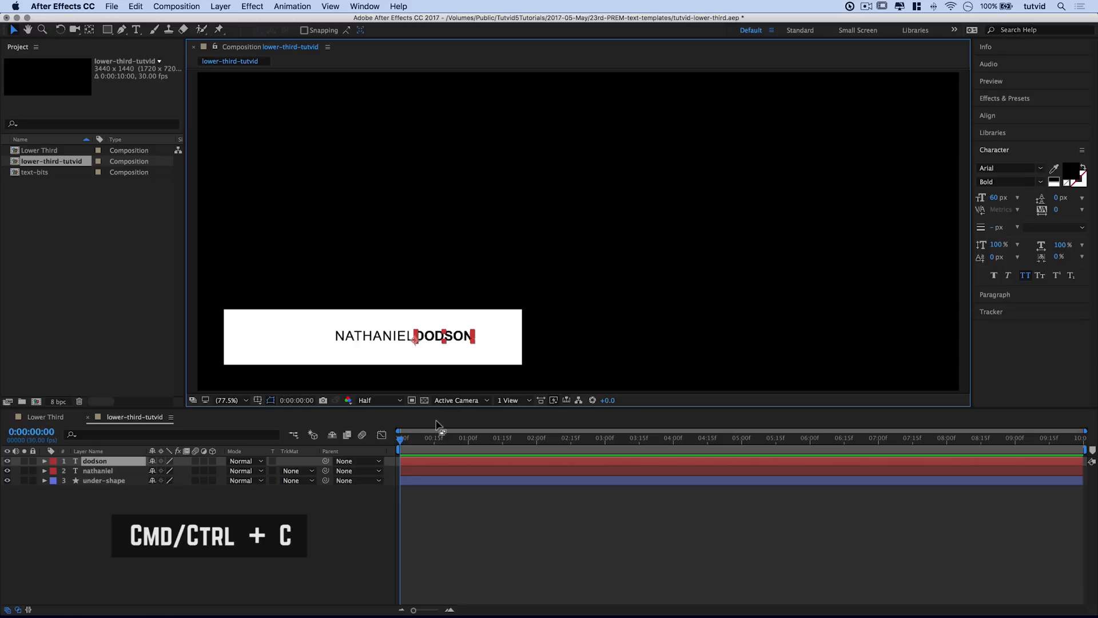
key("super+v")
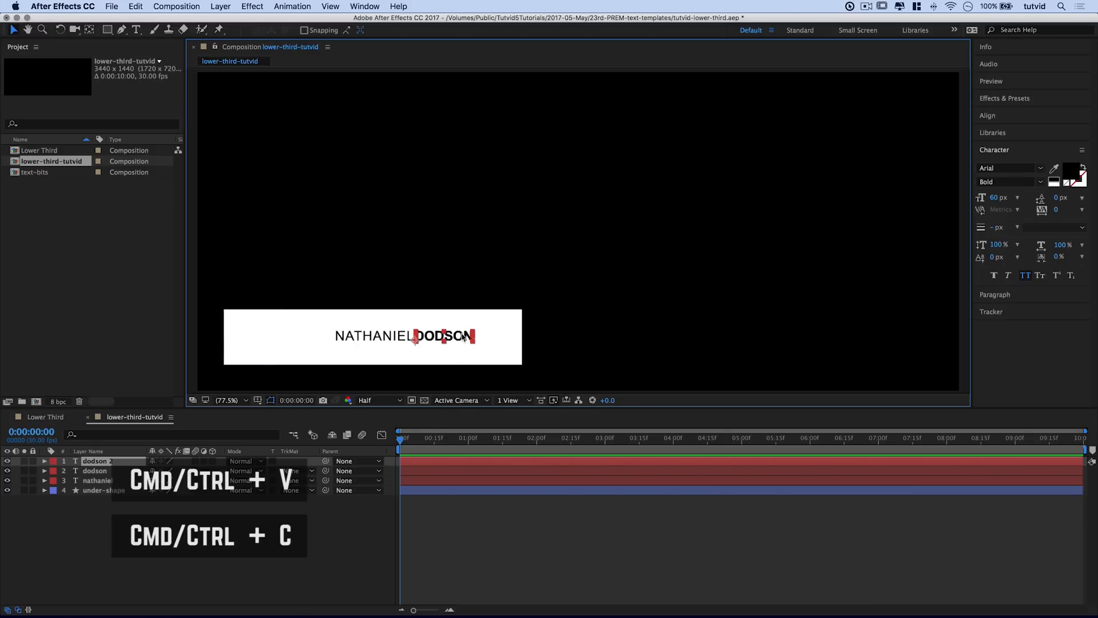
left_click_drag(461, 338, 383, 348)
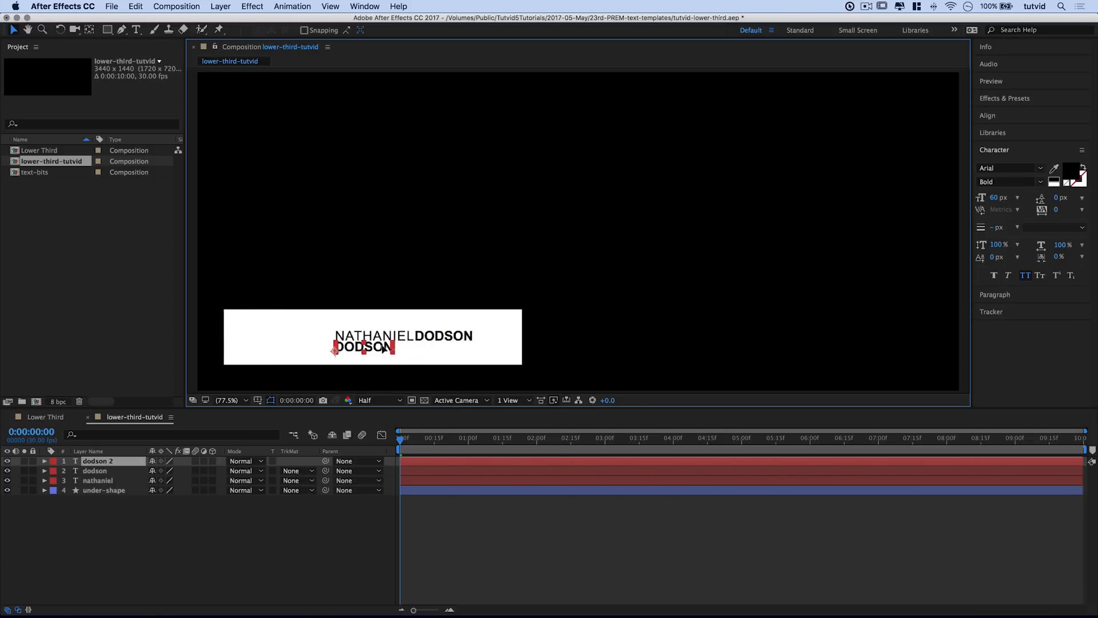
double_click(383, 347)
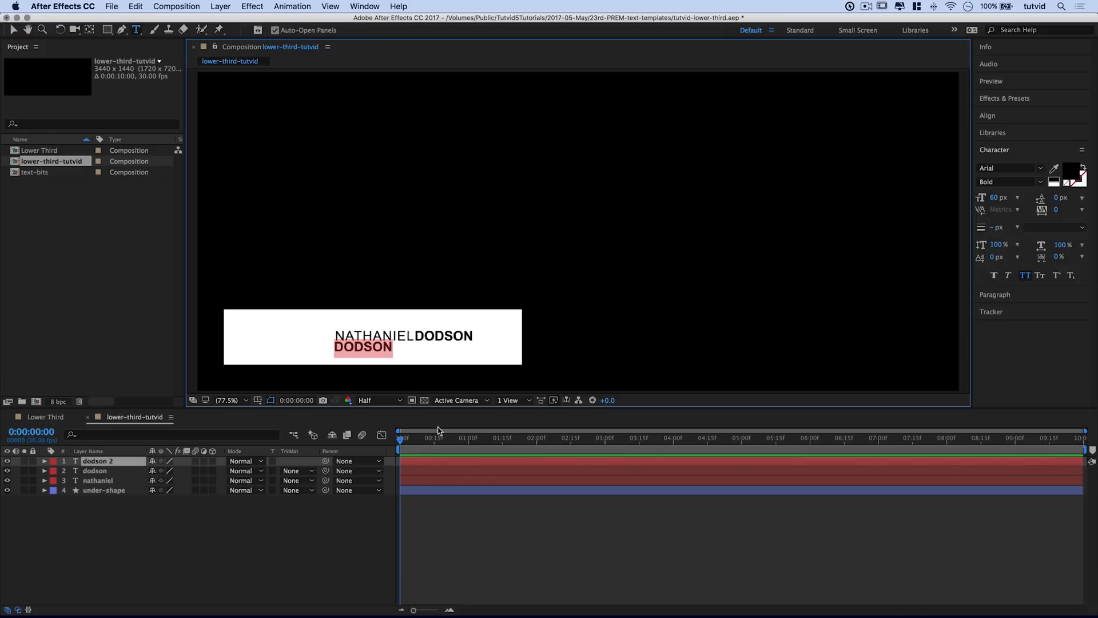
type("owner")
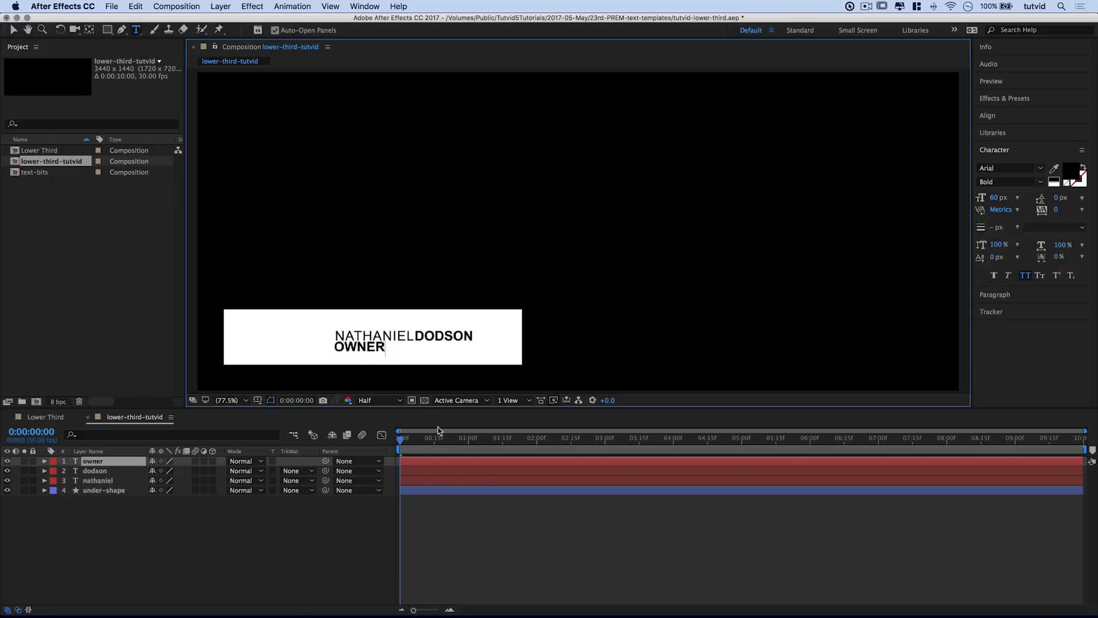
key("Escape")
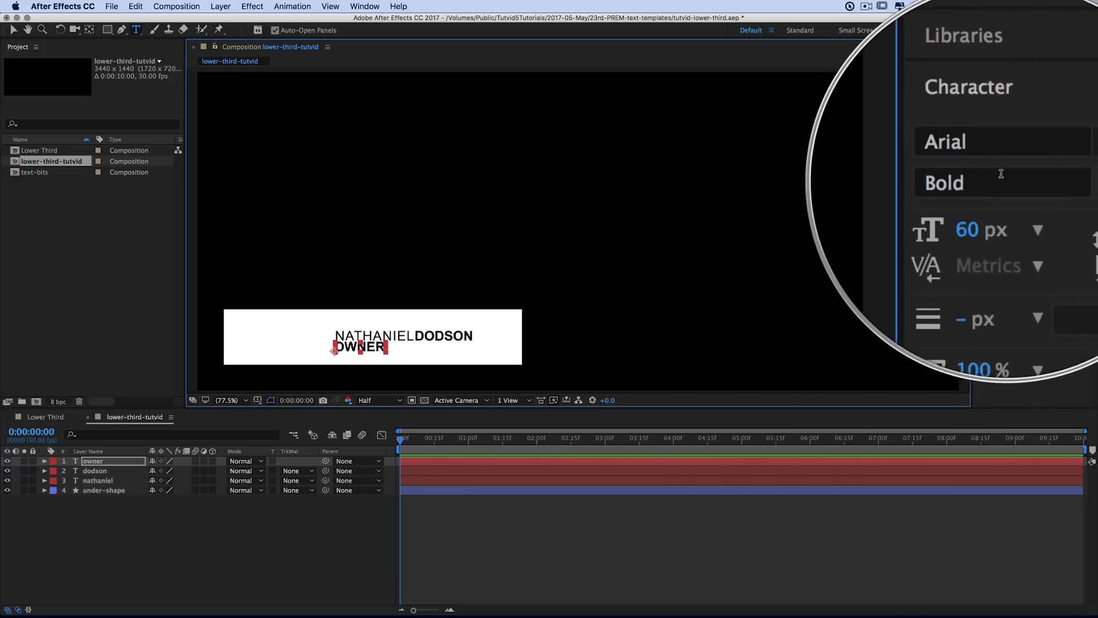
Step: Set the OWNER text to 30 px and reselect the owner layer
left_click(996, 197)
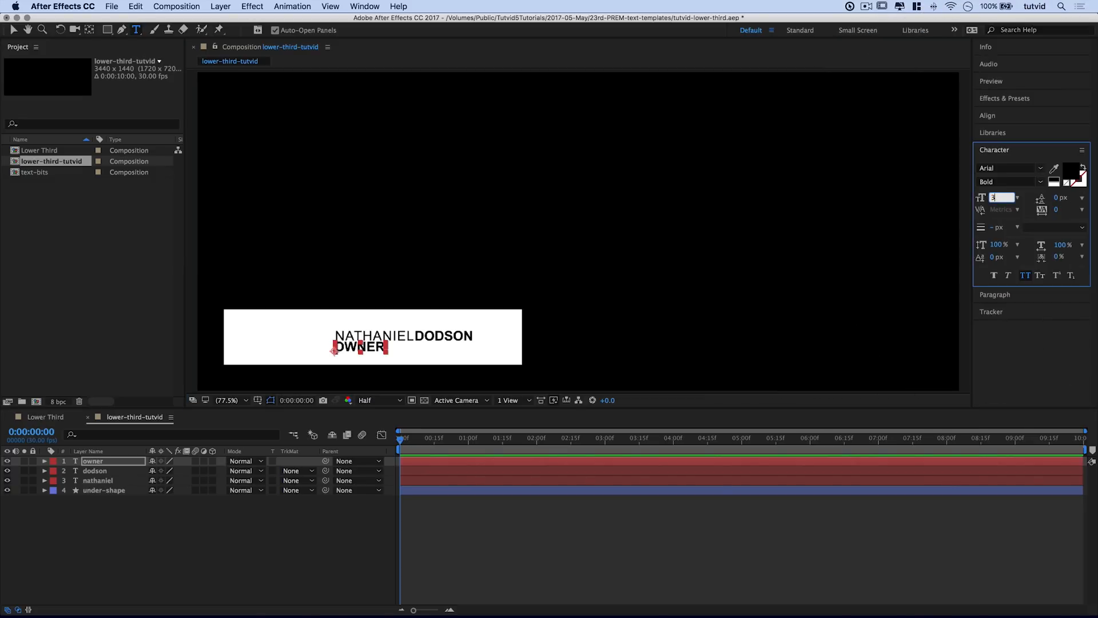
type("30")
key("Tab")
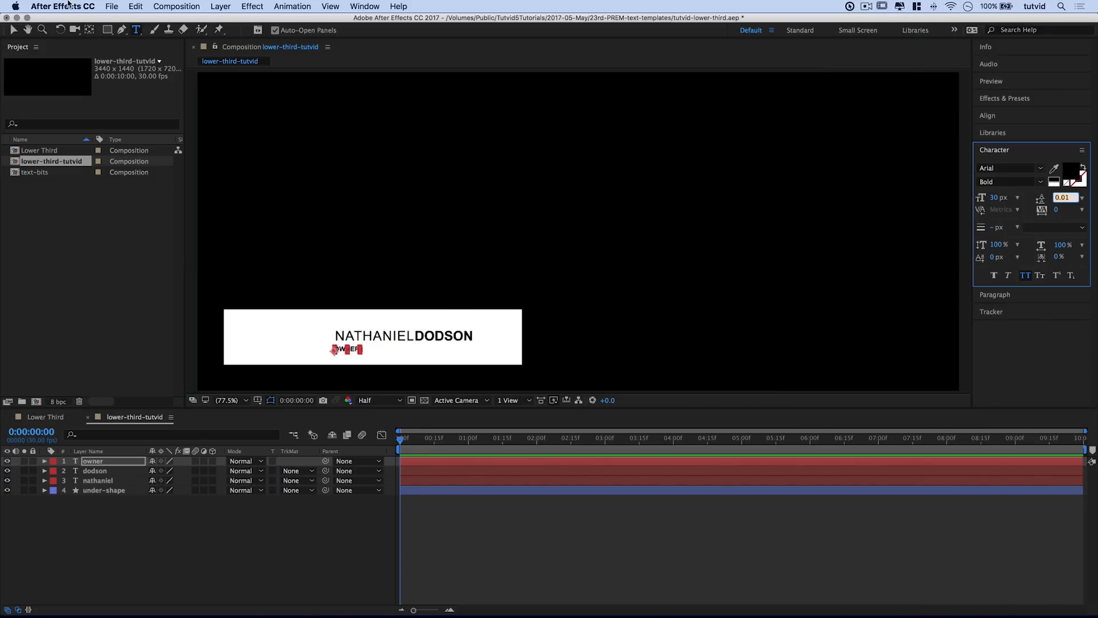
left_click(13, 29)
mouse_move(443, 615)
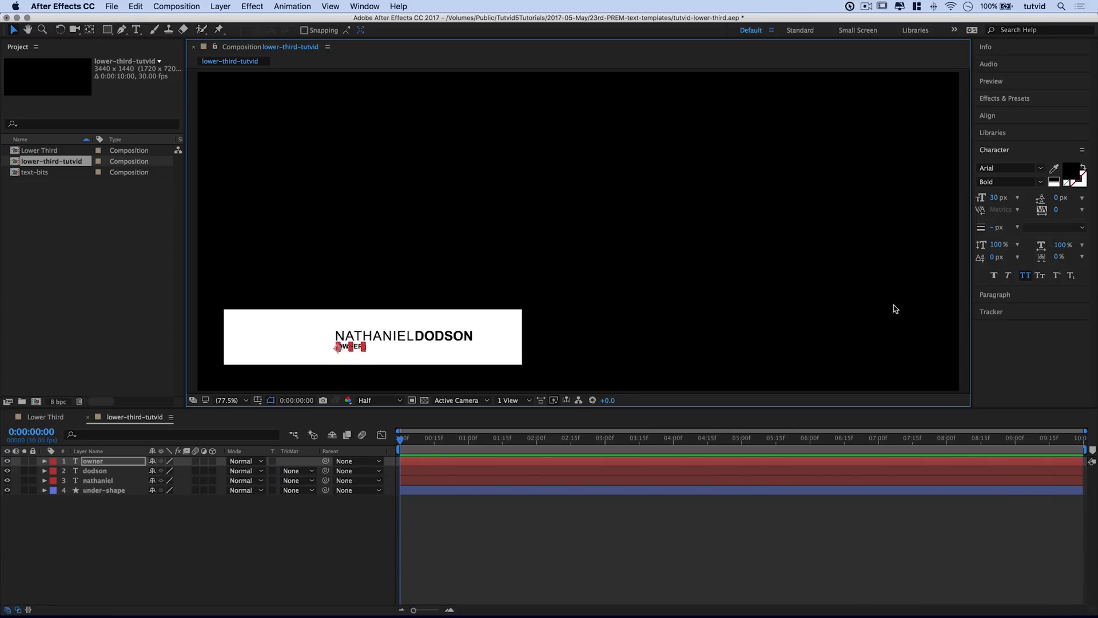
left_click(891, 259)
left_click(346, 346)
key("Return")
left_click(675, 309)
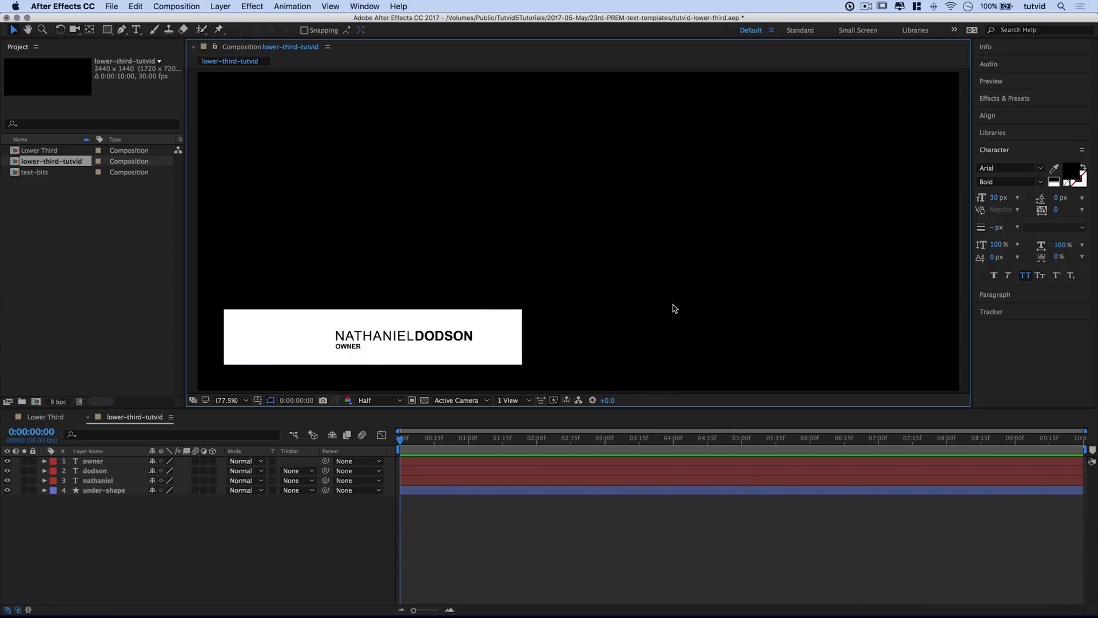
left_click(348, 346)
Step: Select the white under-shape layer, zoom the view to 66.7%, and show its Position (1676.1,754.4)
left_click(738, 292)
left_click(298, 343)
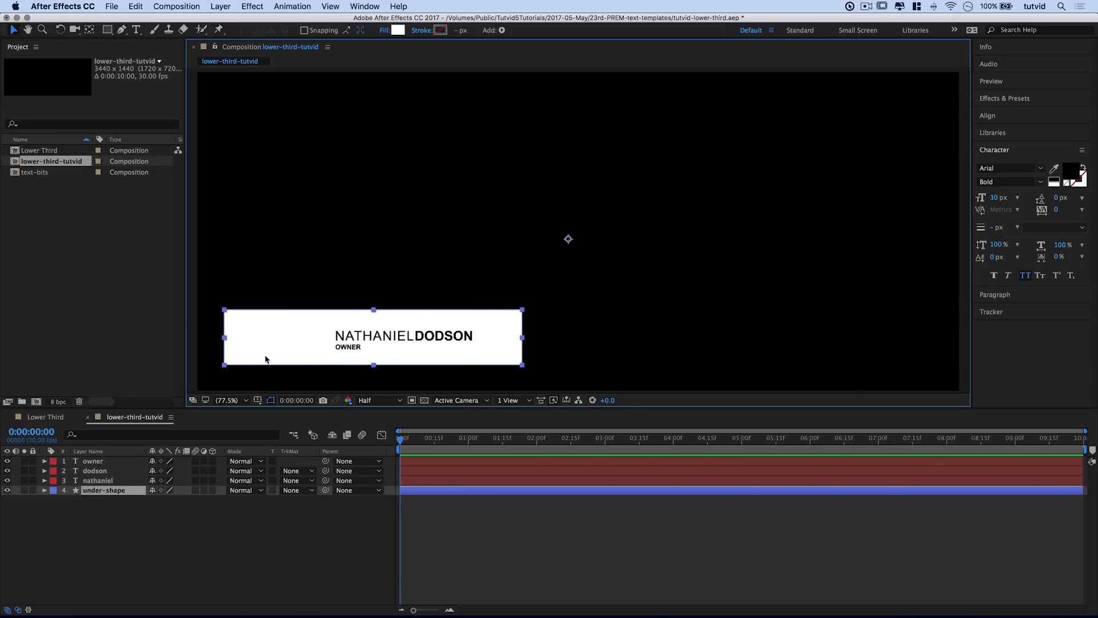
key("comma")
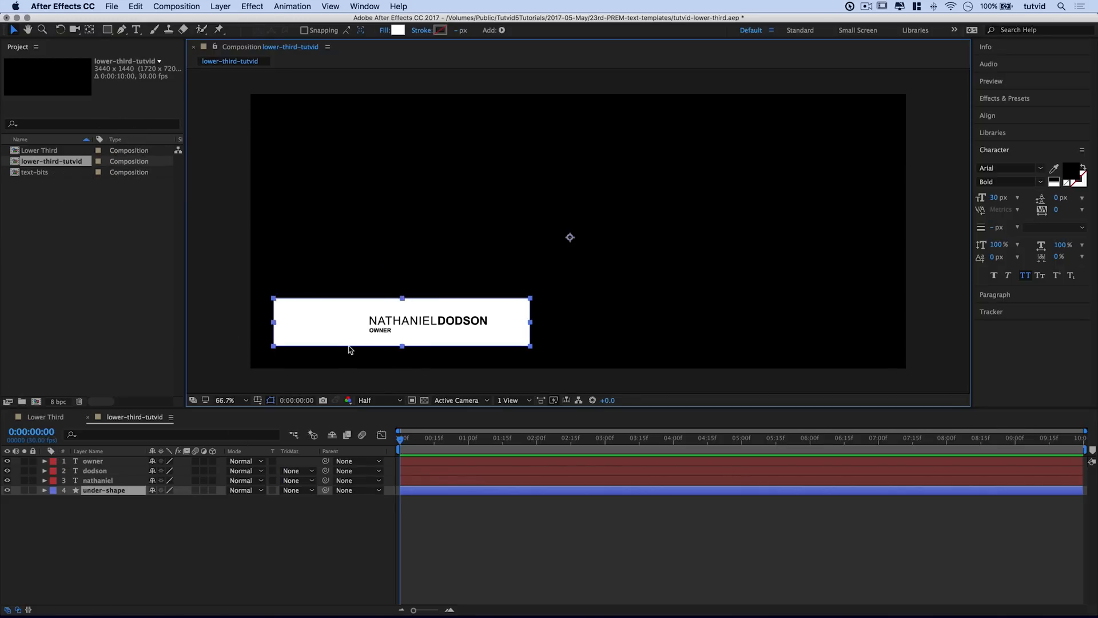
key("p")
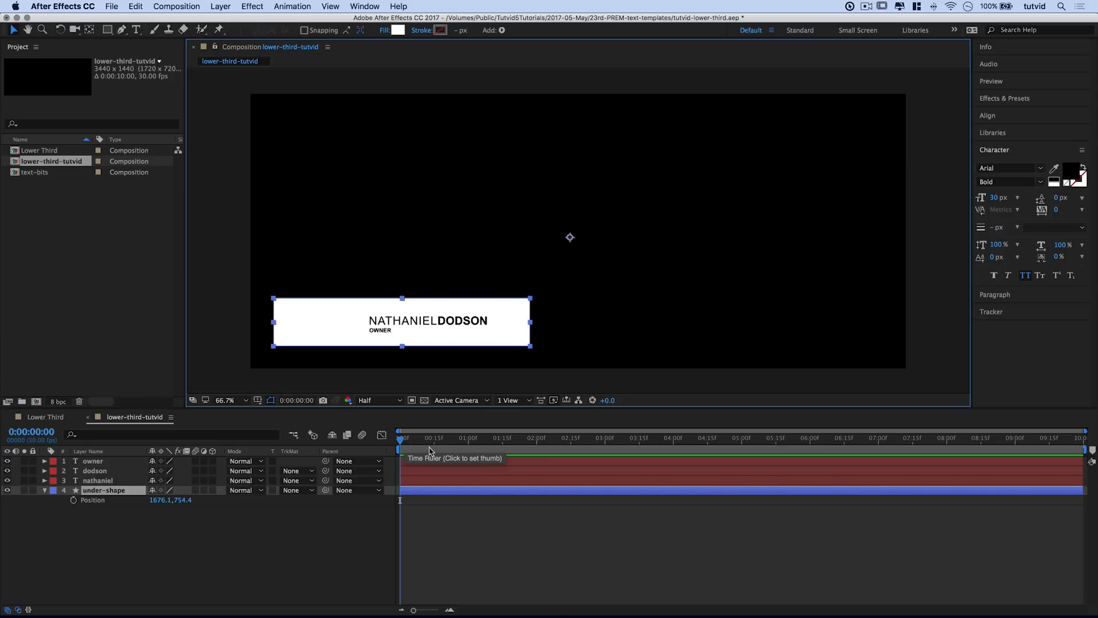
Step: Keyframe the under-shape Position at 1:08, then drag the box off the left edge at 0:00
left_click_drag(470, 443, 485, 446)
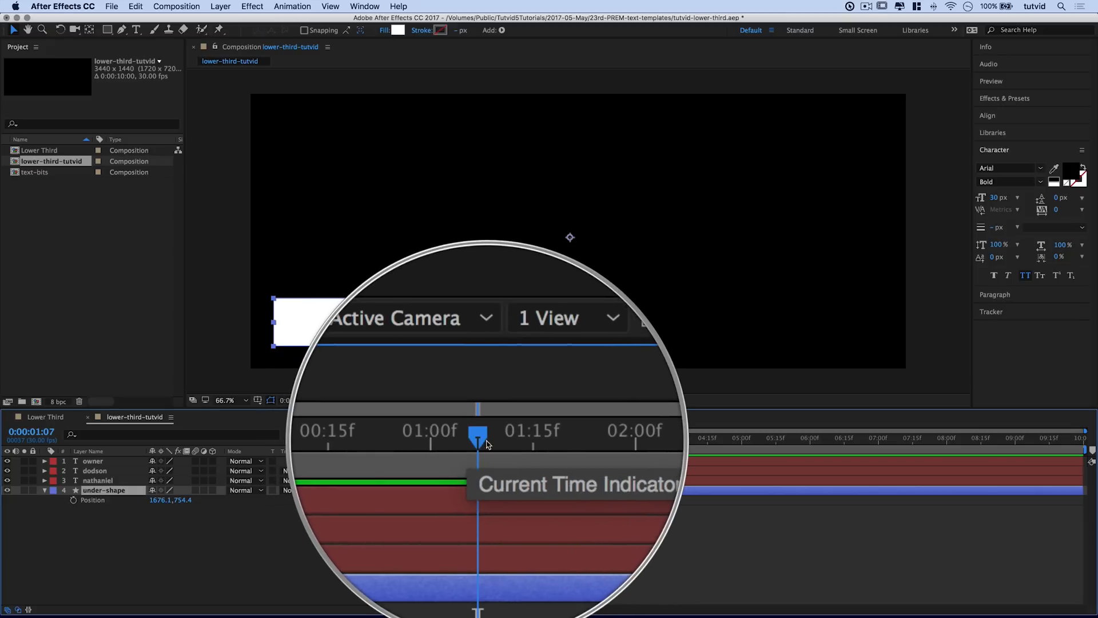
left_click(486, 444)
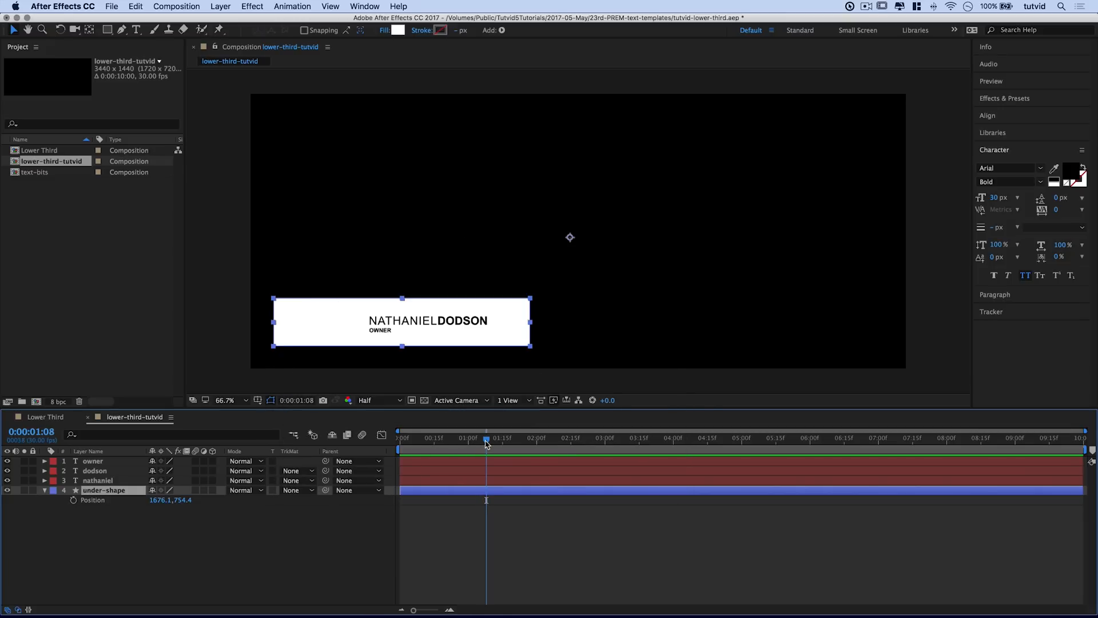
left_click(73, 500)
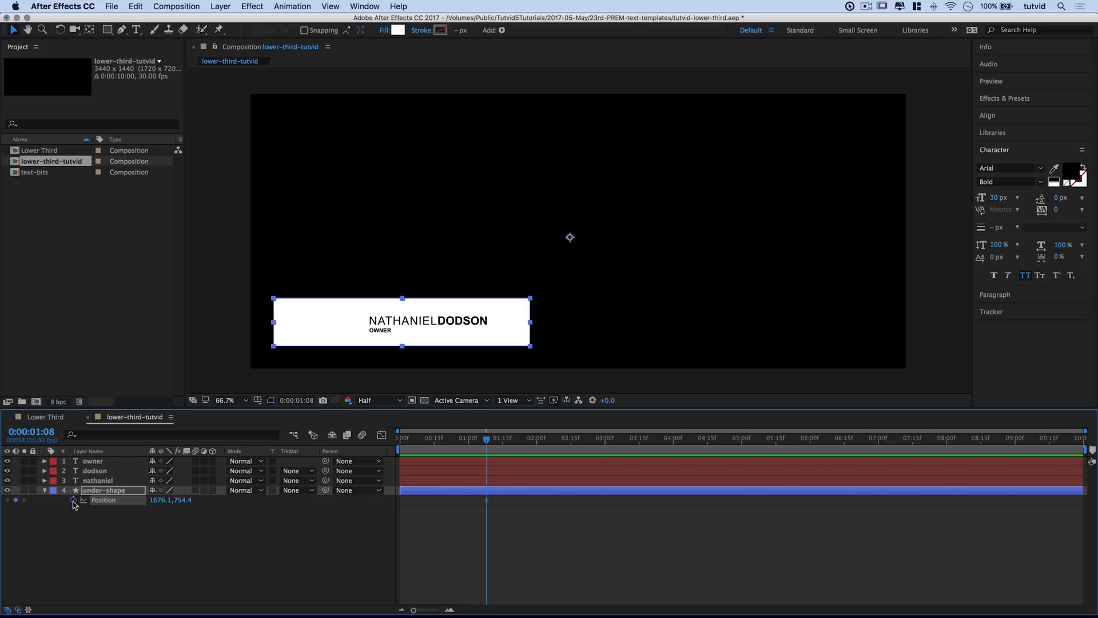
left_click_drag(429, 441, 400, 448)
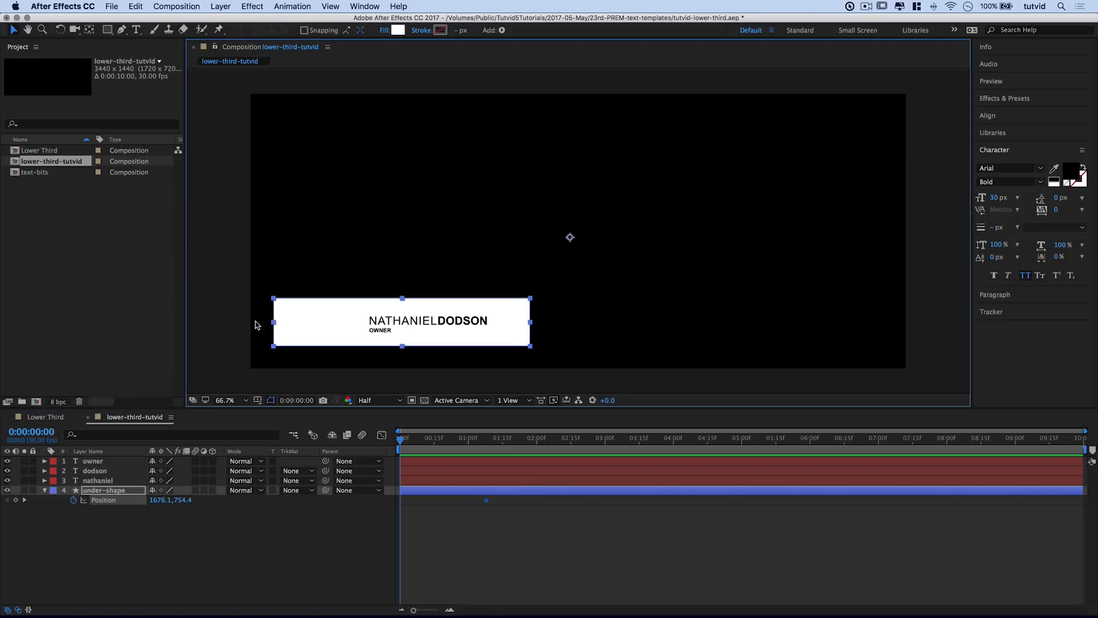
left_click_drag(328, 321, 98, 325)
left_click_drag(276, 325, 216, 321)
Step: Preview and scrub the slide-in animation, then return the playhead to the start
key("space")
key("space")
left_click(470, 446)
left_click_drag(470, 447, 509, 469)
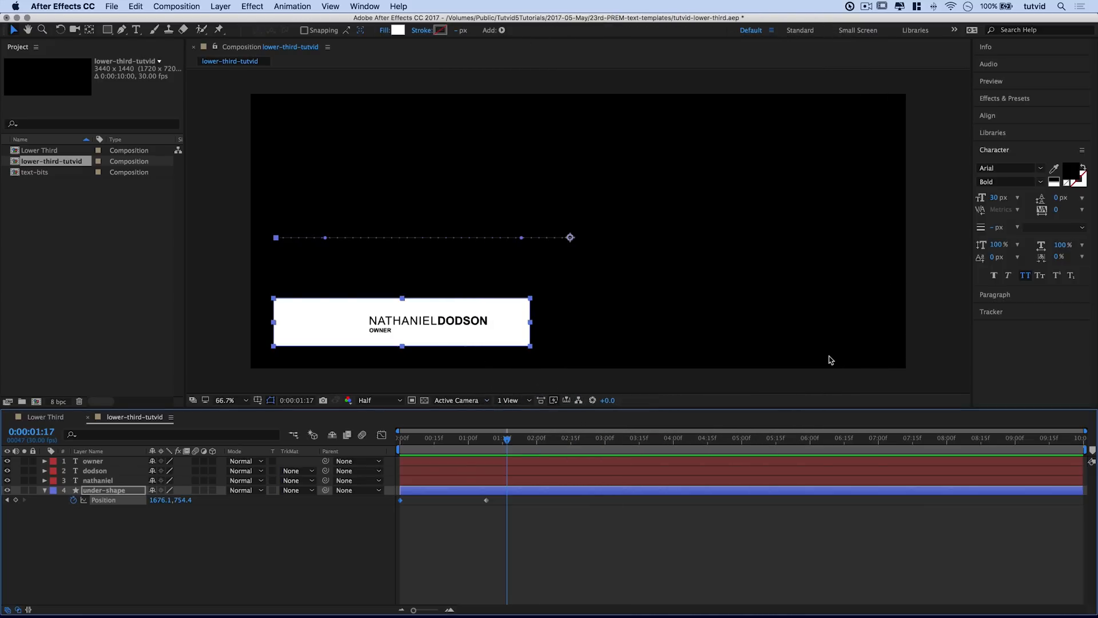
mouse_move(474, 455)
left_mouse_down()
mouse_move(454, 455)
mouse_move(486, 455)
left_mouse_up()
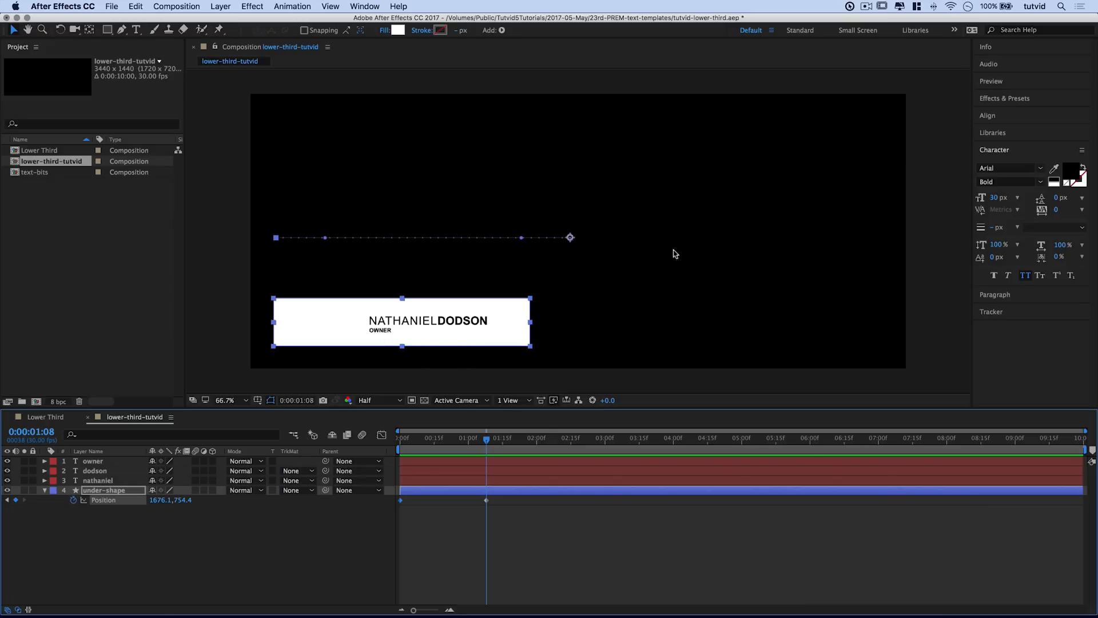
left_click_drag(475, 441, 520, 442)
key("space")
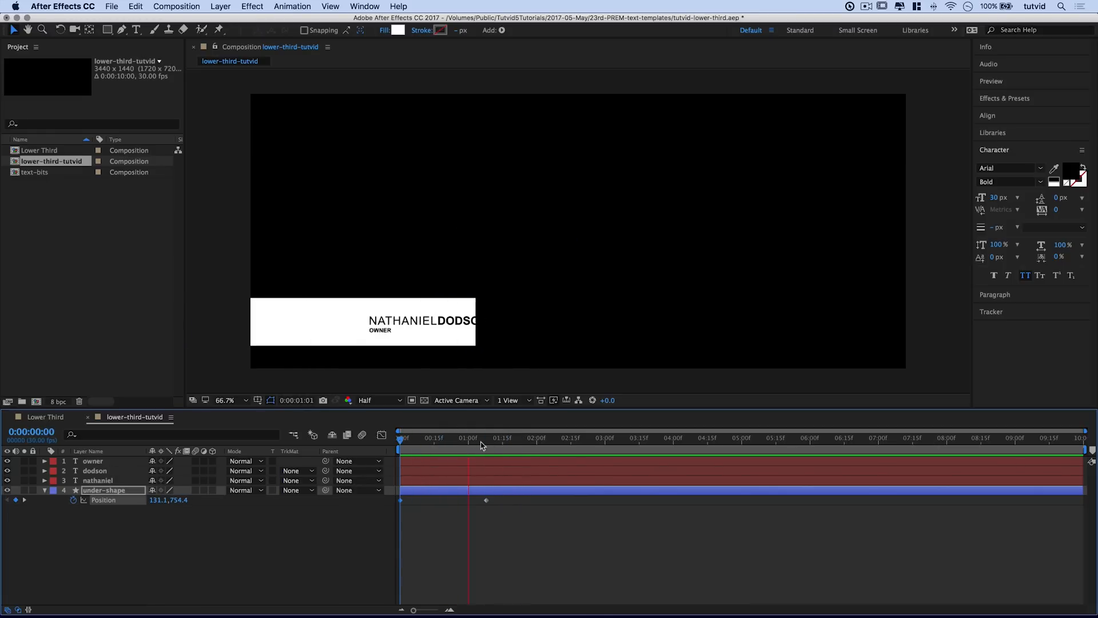
key("space")
left_click_drag(458, 441, 396, 442)
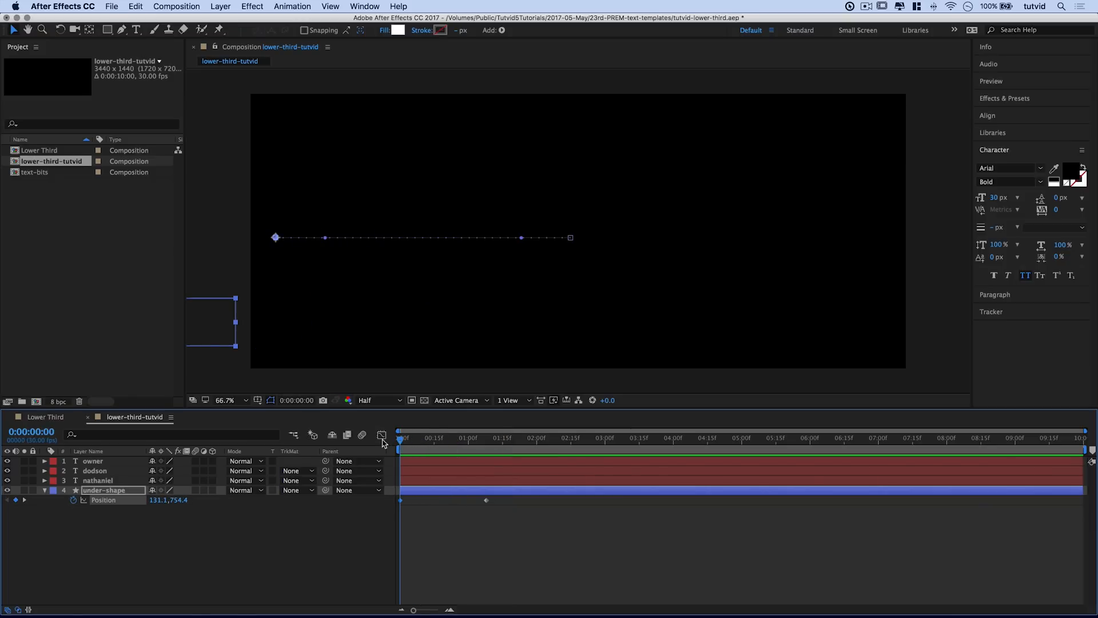
Step: Fit the Position graph in the Graph Editor and apply Easy Ease to both keyframes
left_click(382, 436)
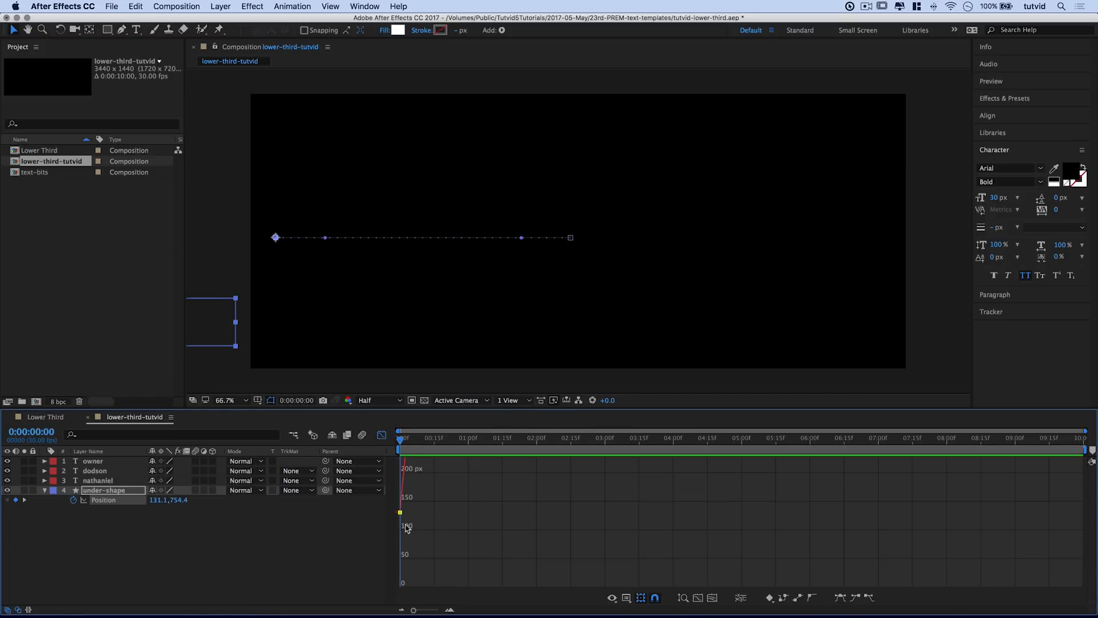
mouse_move(413, 483)
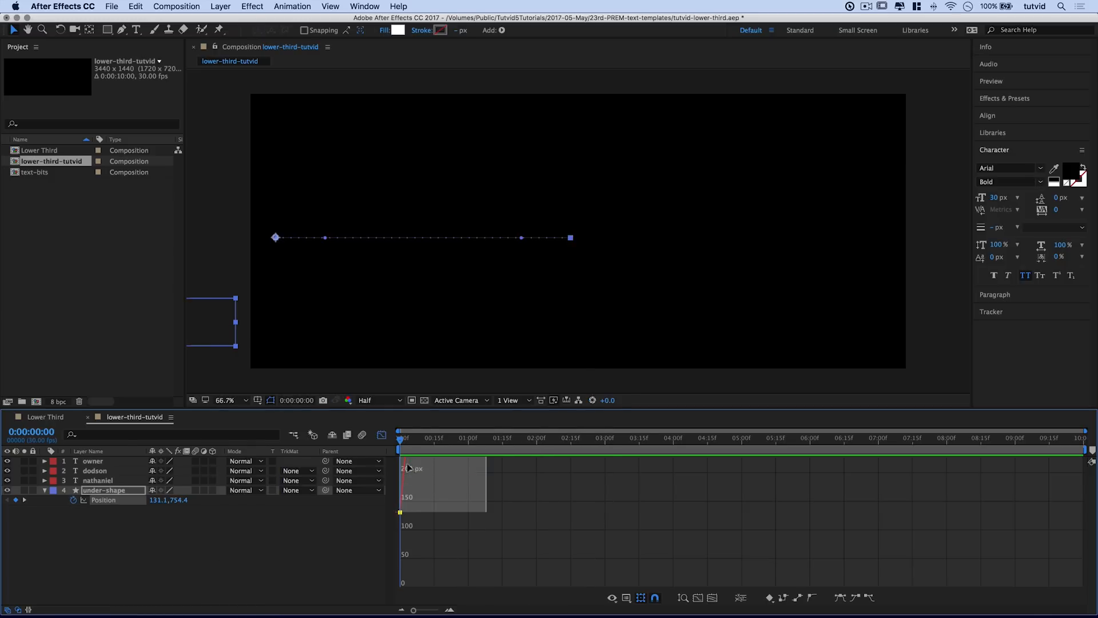
scroll(461, 467, "up", 3)
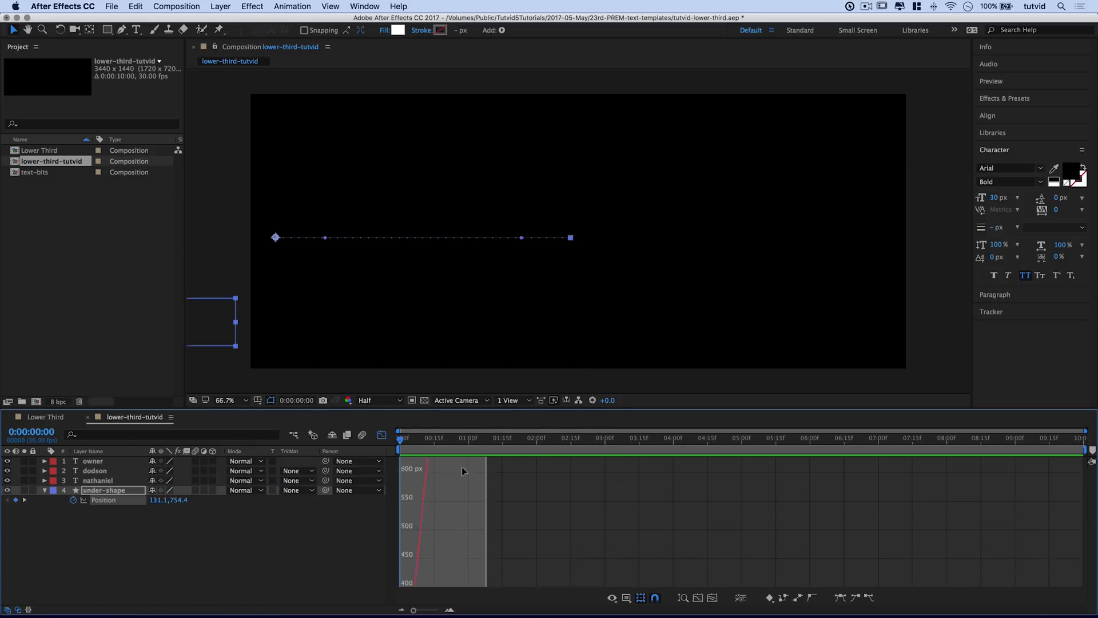
scroll(462, 467, "up", 1)
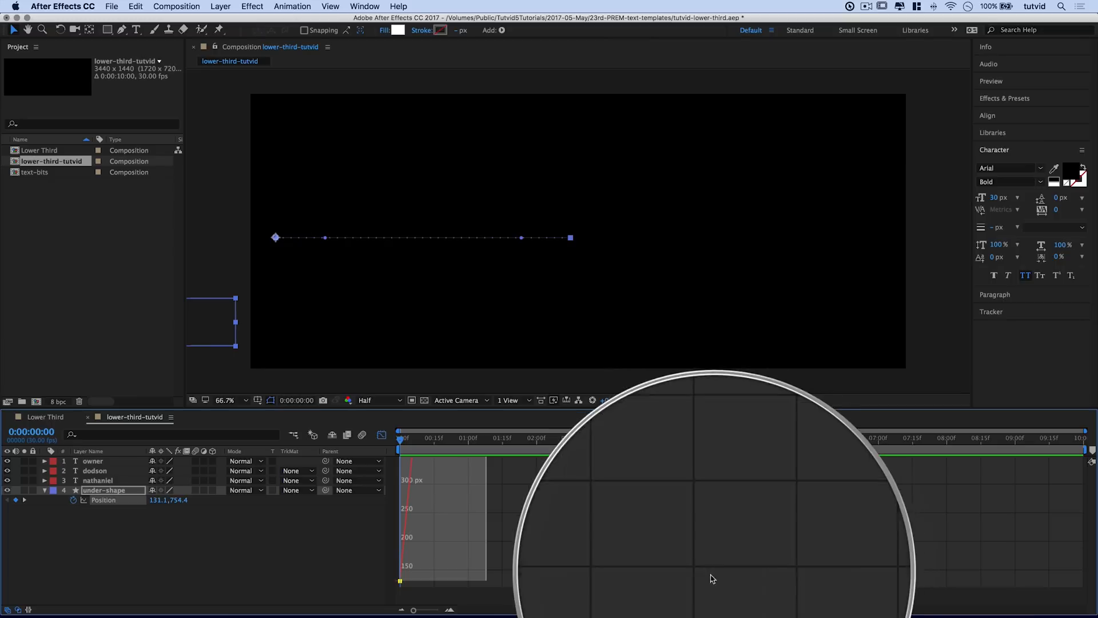
left_click(698, 598)
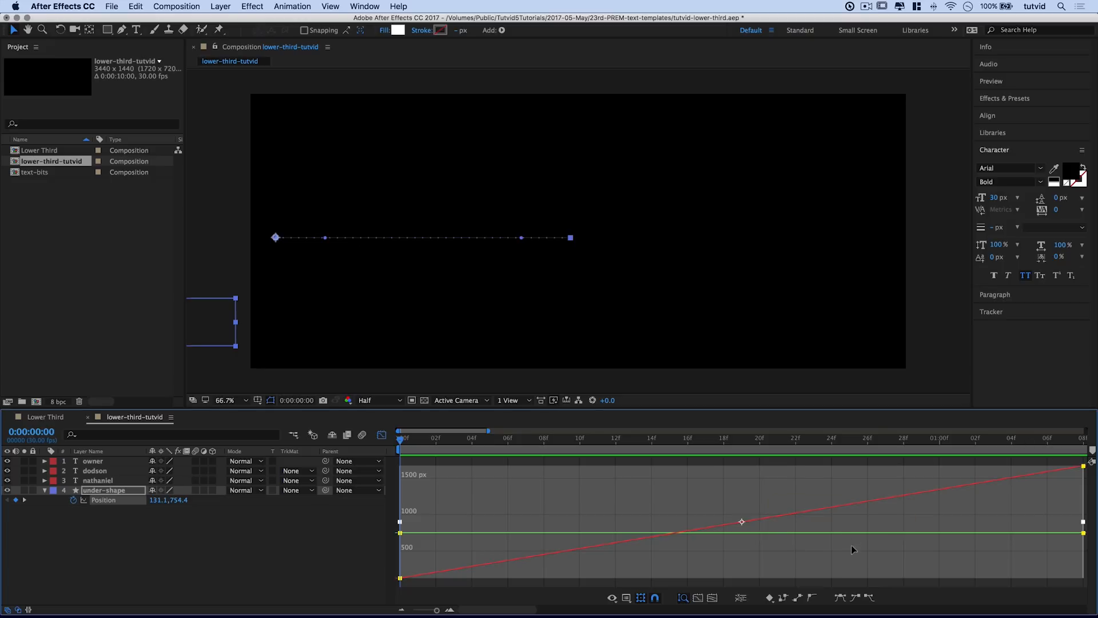
left_click(840, 597)
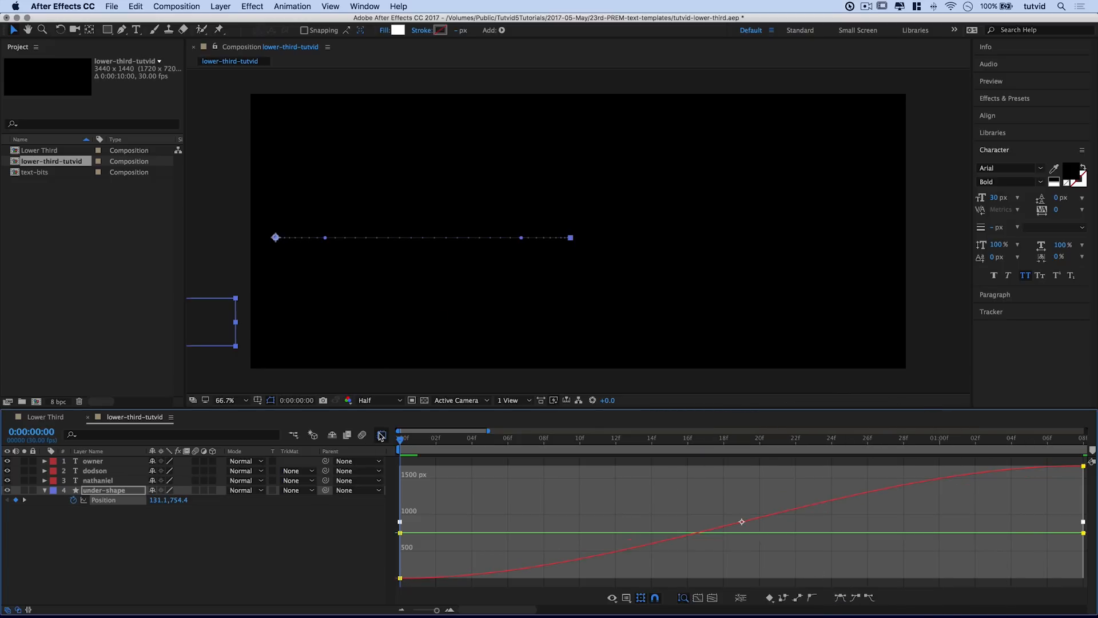
left_click(382, 436)
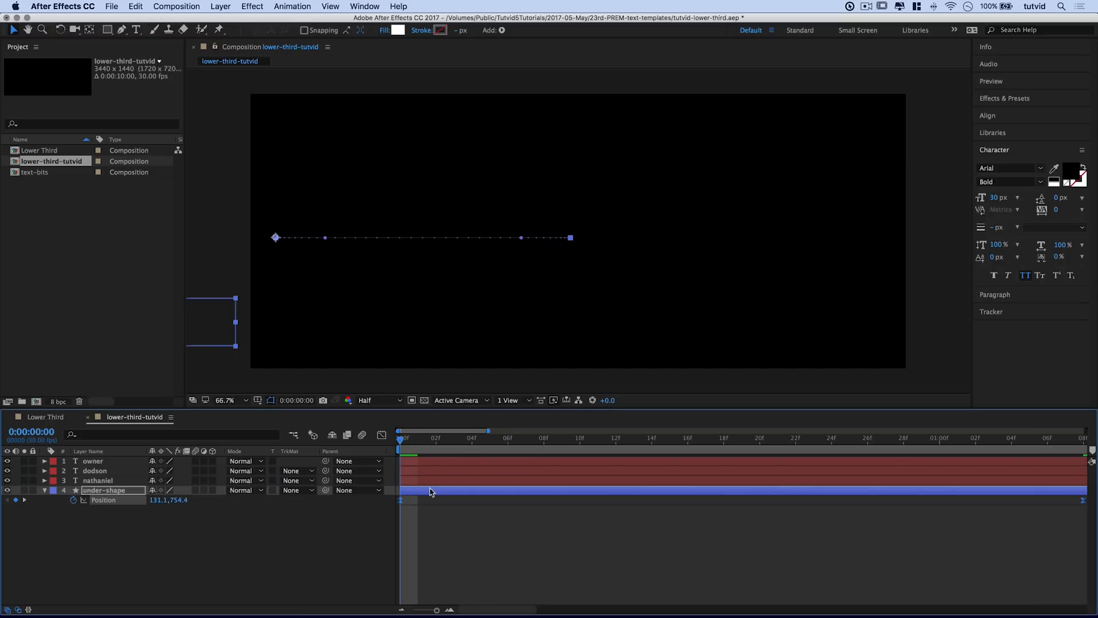
key("space")
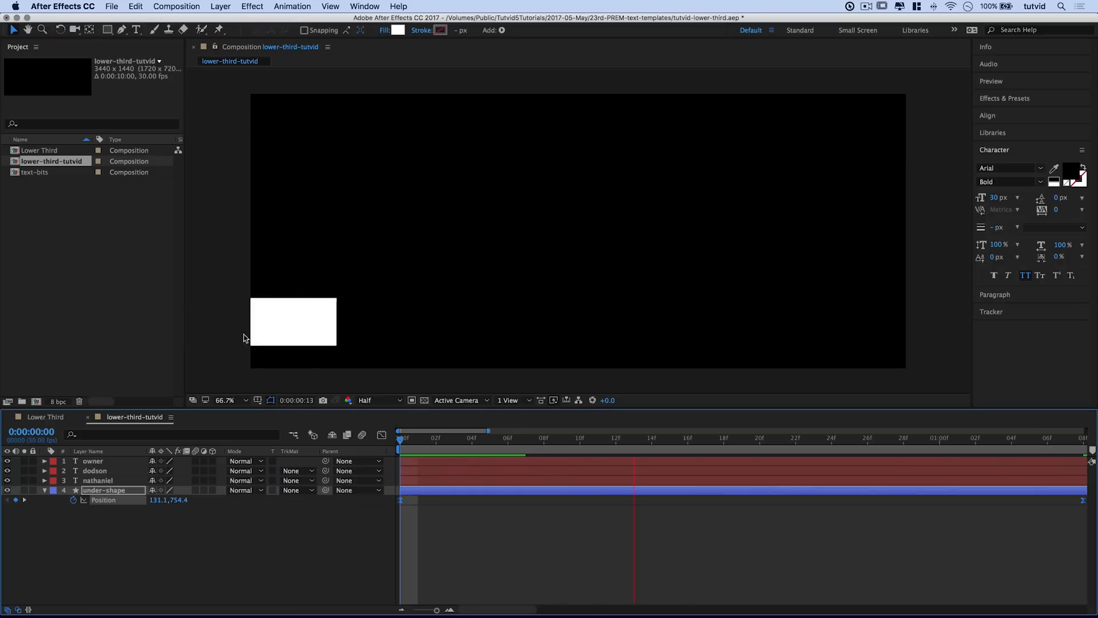
key("space")
left_click_drag(459, 438, 401, 455)
left_click(464, 526)
key("minus")
key("minus")
key("minus")
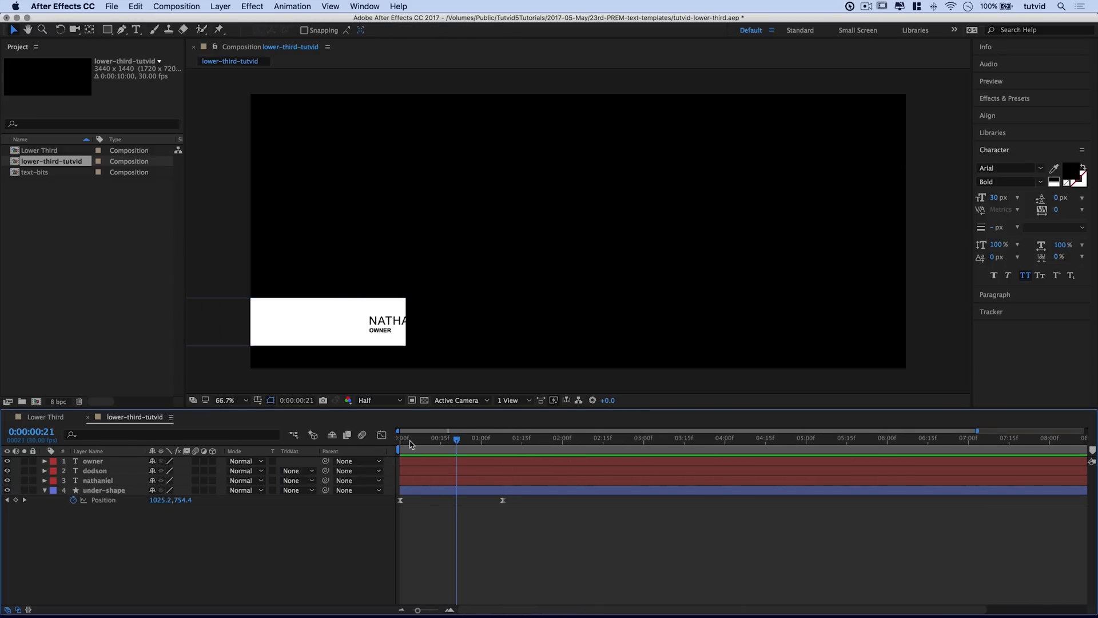
left_click_drag(410, 444, 400, 444)
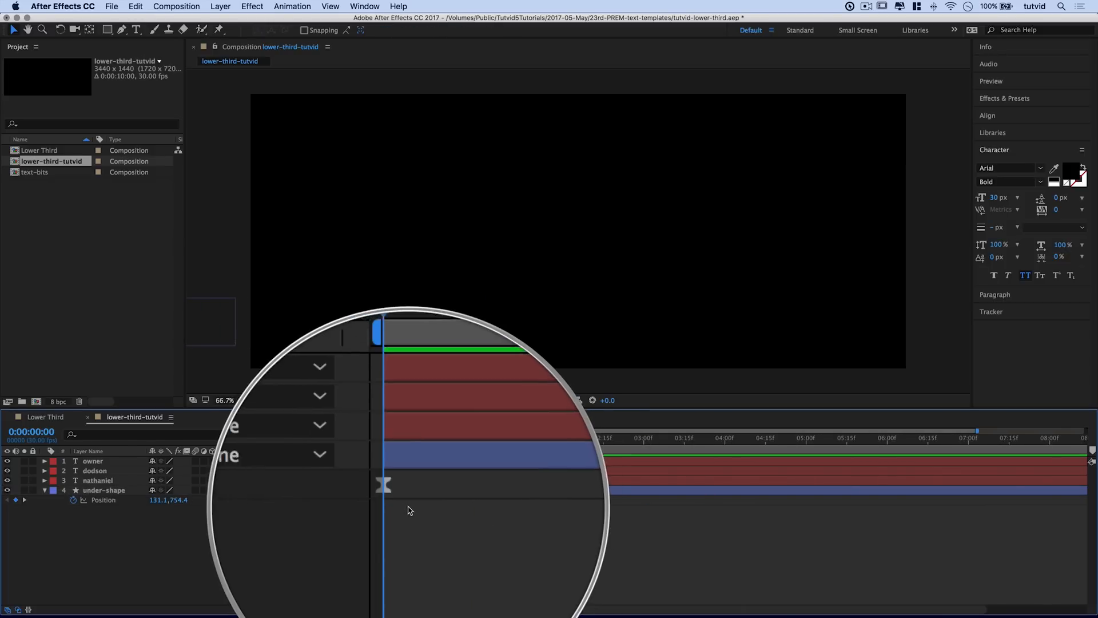
left_click(424, 481)
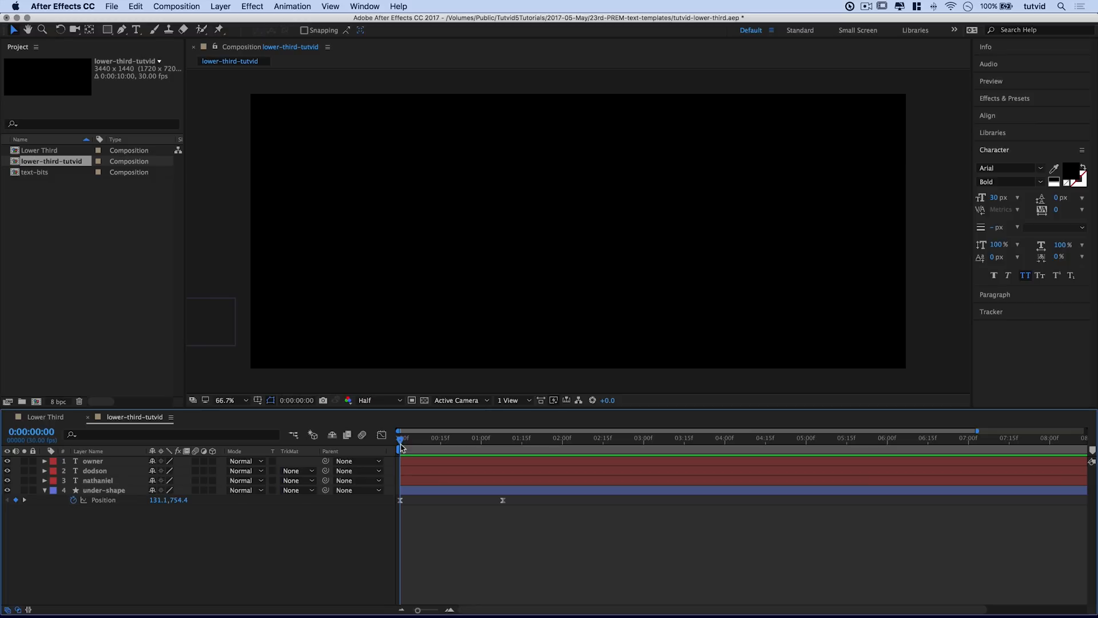
key("space")
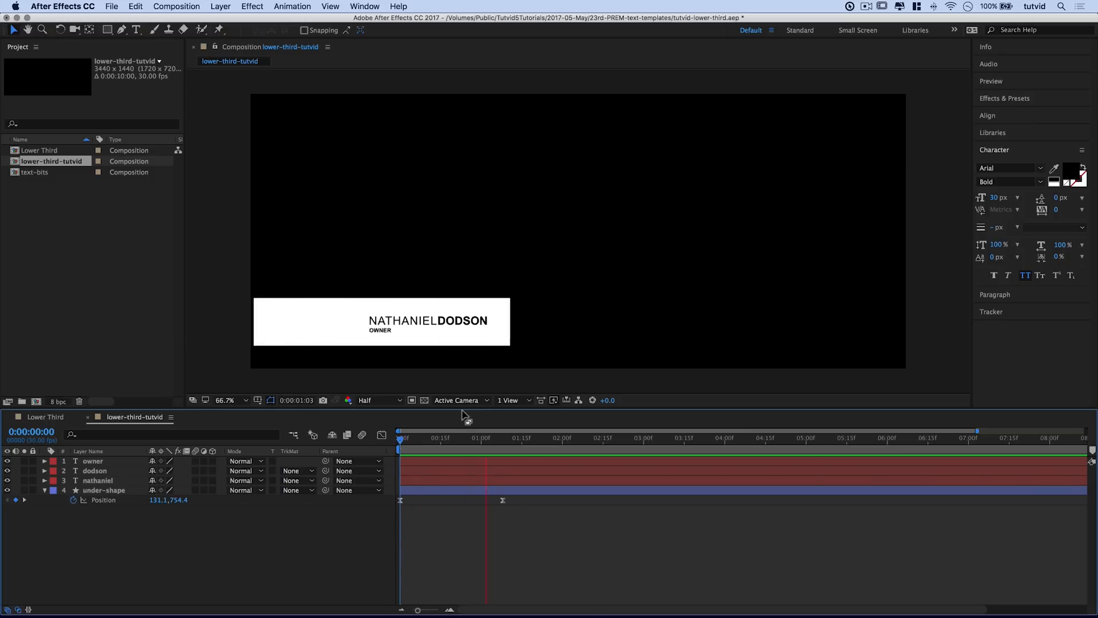
key("space")
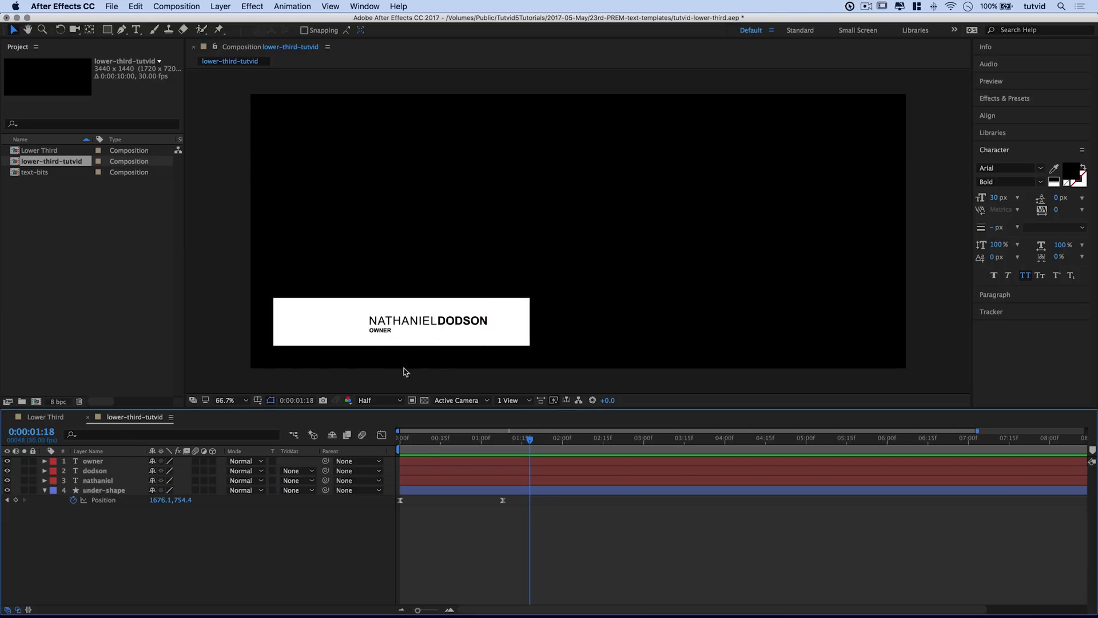
Step: Draw a rectangle mask around the NATHANIEL text on the nathaniel layer and check it across the slide-in
left_click(108, 482)
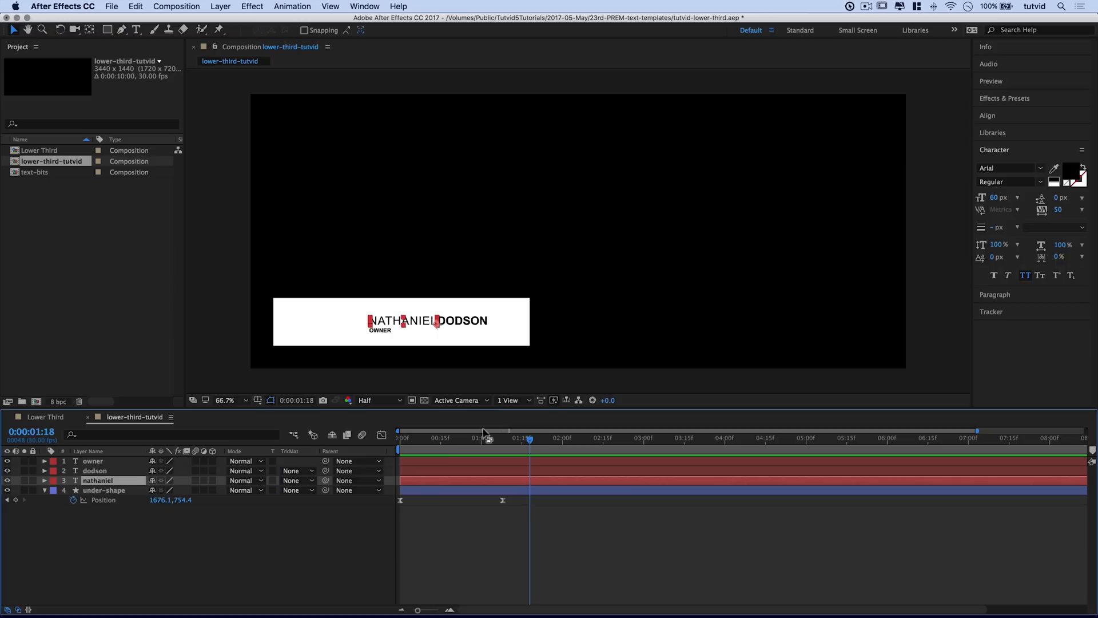
mouse_move(466, 442)
left_mouse_down()
mouse_move(445, 444)
mouse_move(460, 446)
left_mouse_up()
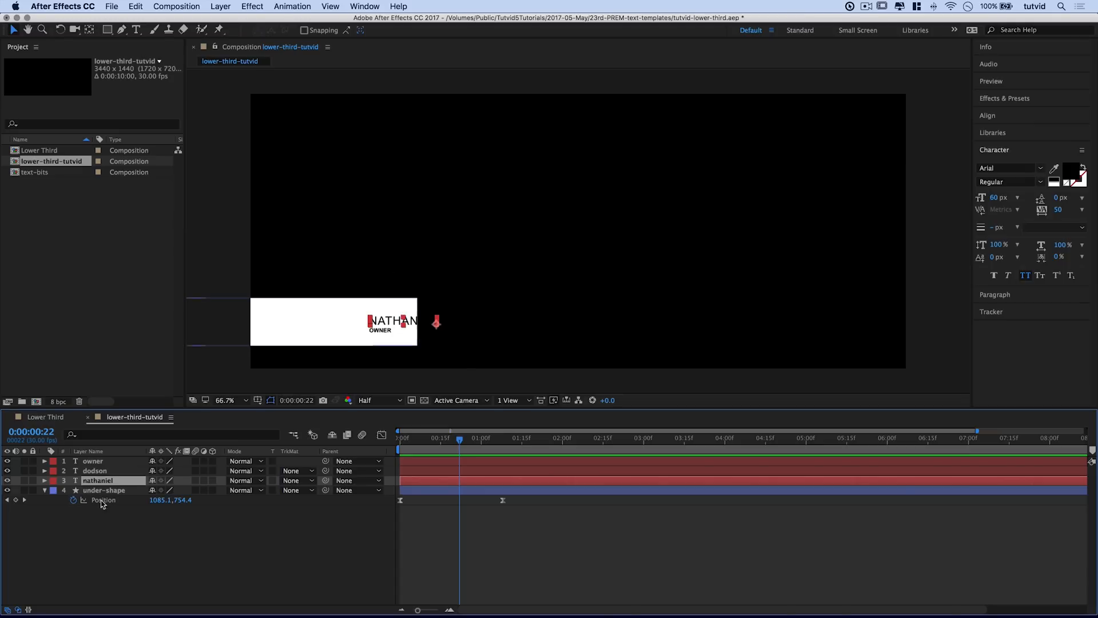
left_click(107, 30)
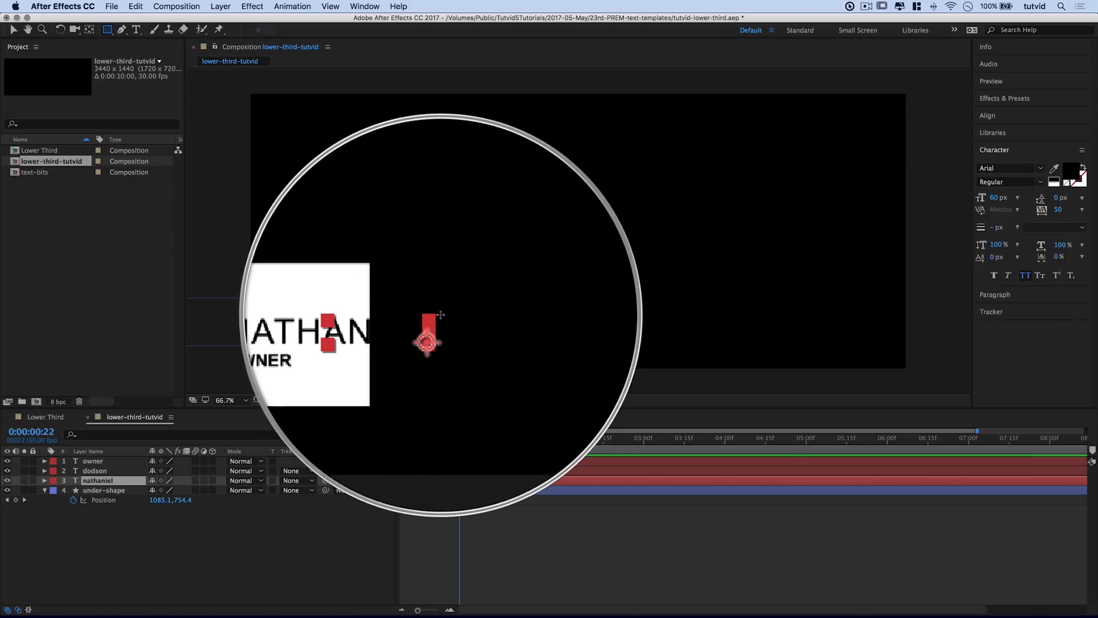
left_click_drag(442, 312, 303, 326)
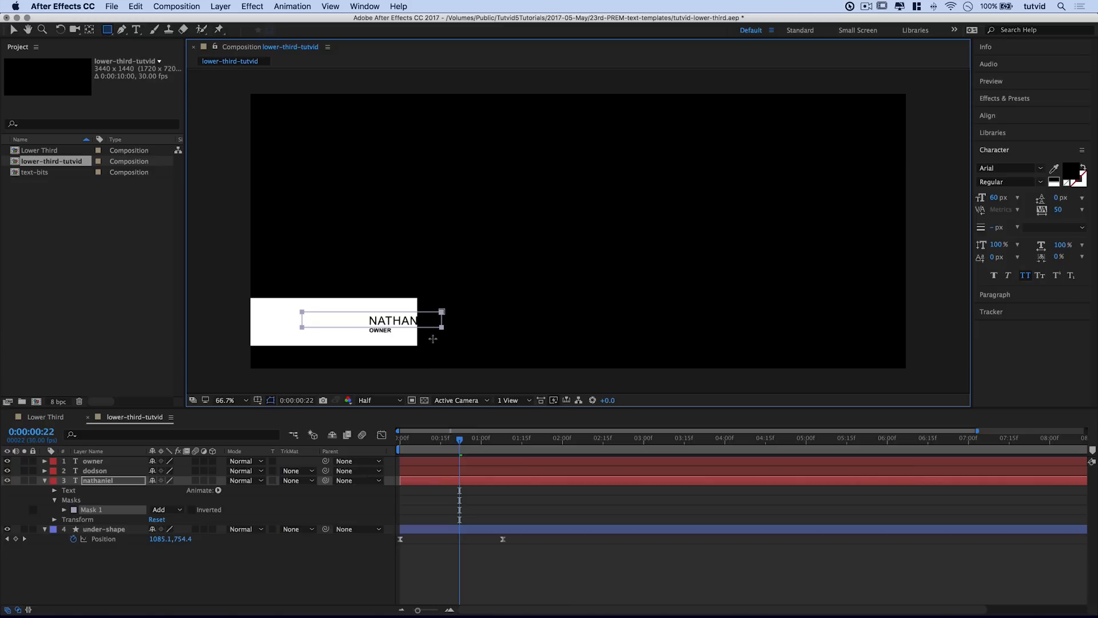
left_click_drag(459, 441, 476, 441)
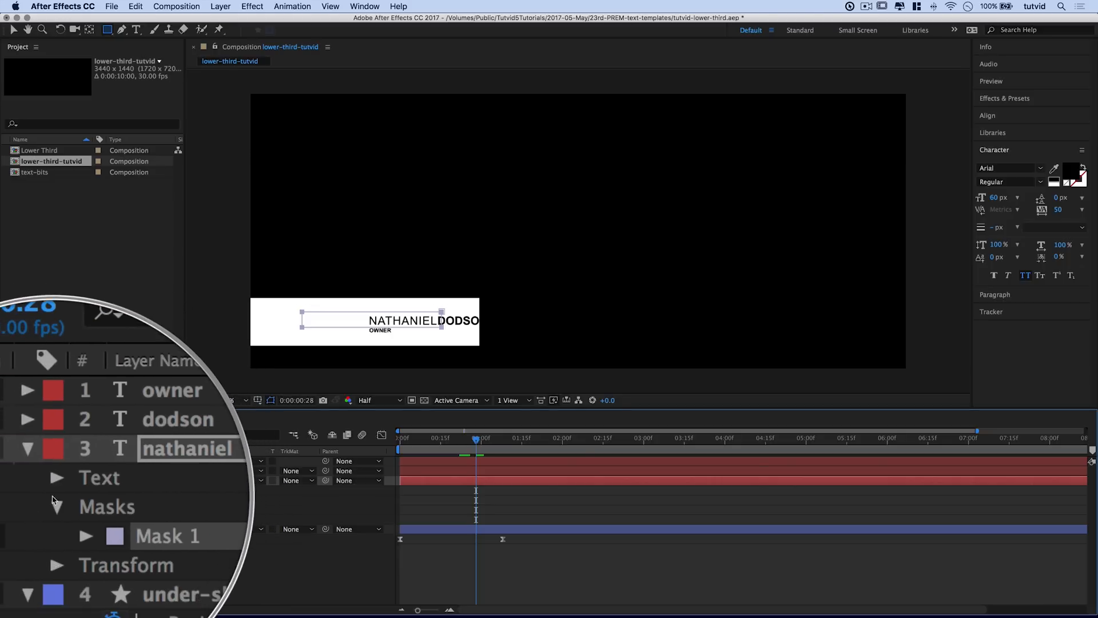
Step: Expand the nathaniel layer's Mask 1 and set a Mask Path keyframe at 1:02
left_click(44, 482)
left_click(45, 482)
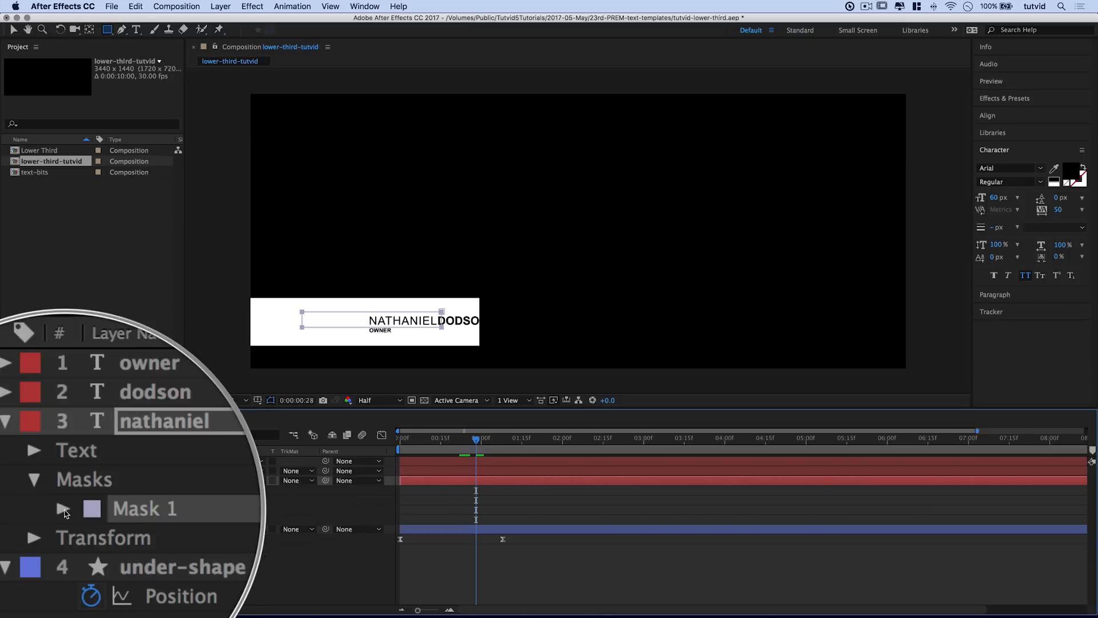
left_click(64, 511)
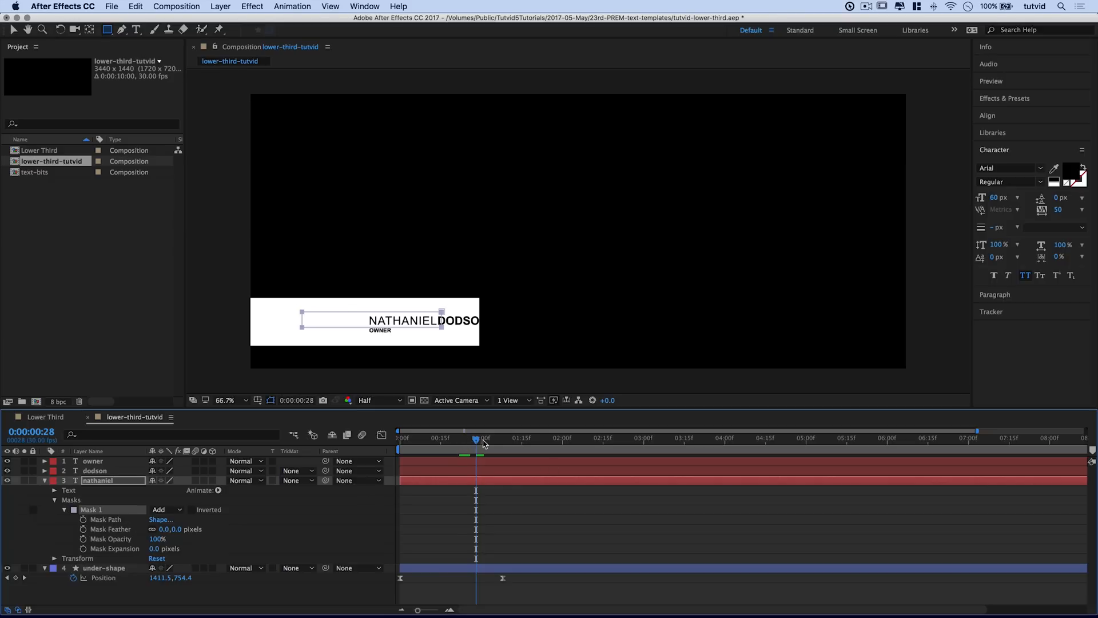
left_click_drag(476, 443, 485, 443)
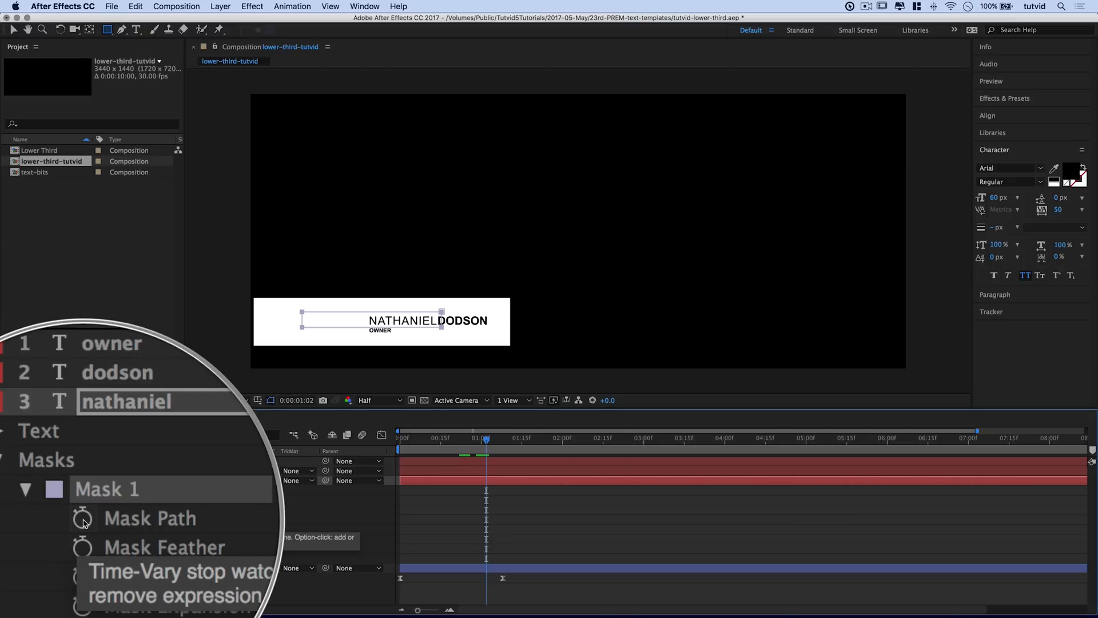
left_click(84, 520)
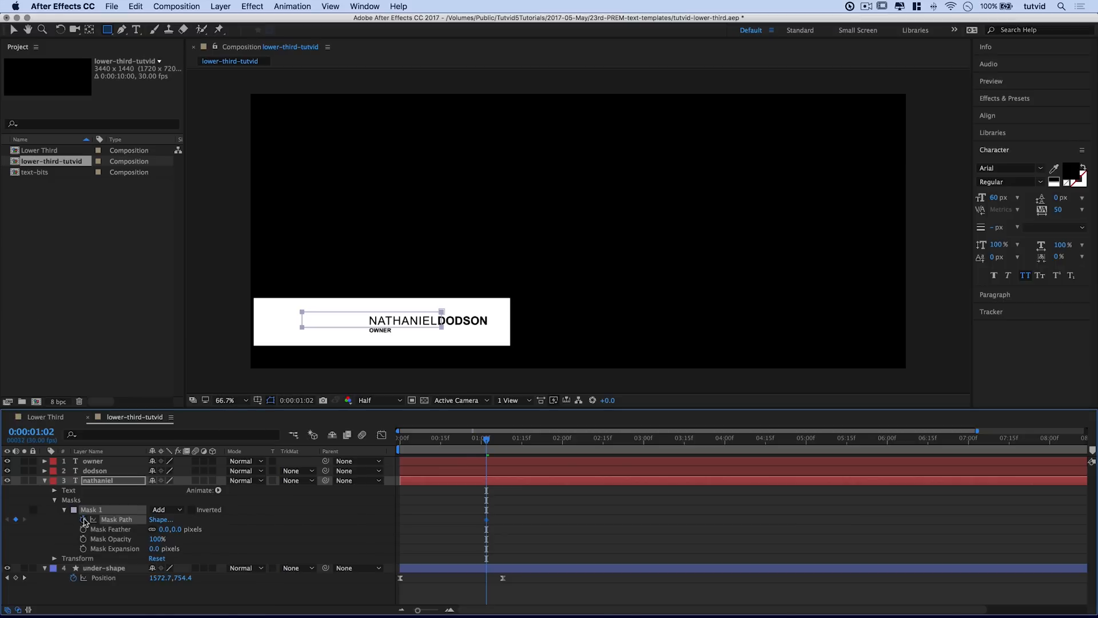
Step: At an earlier frame, collapse the mask to its right edge to hide the name, then preview the reveal
left_click_drag(485, 441, 459, 442)
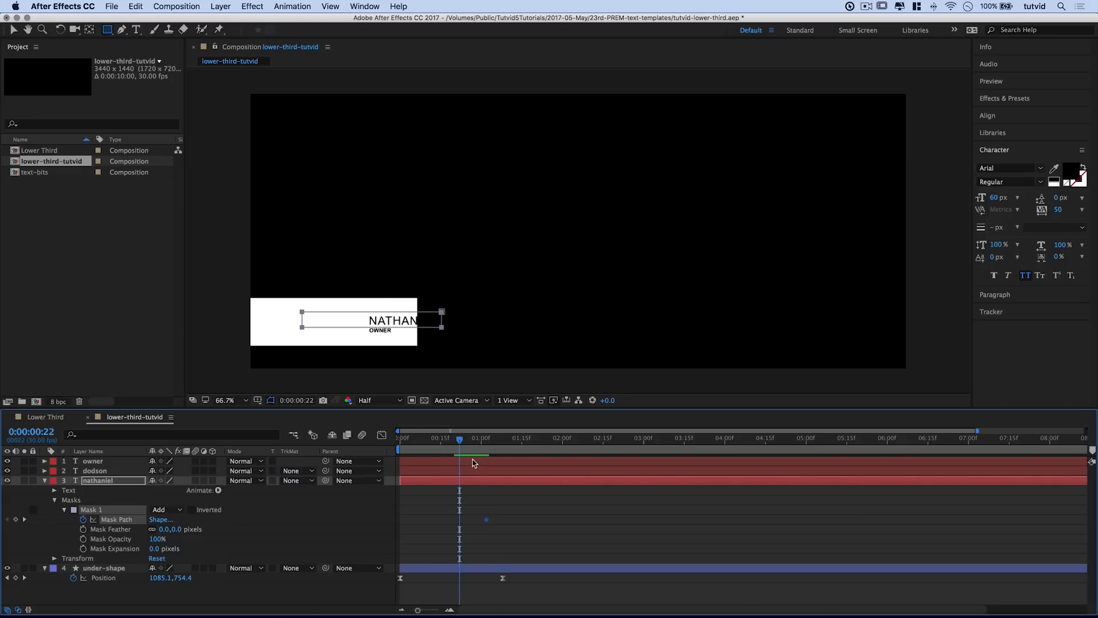
left_click(13, 29)
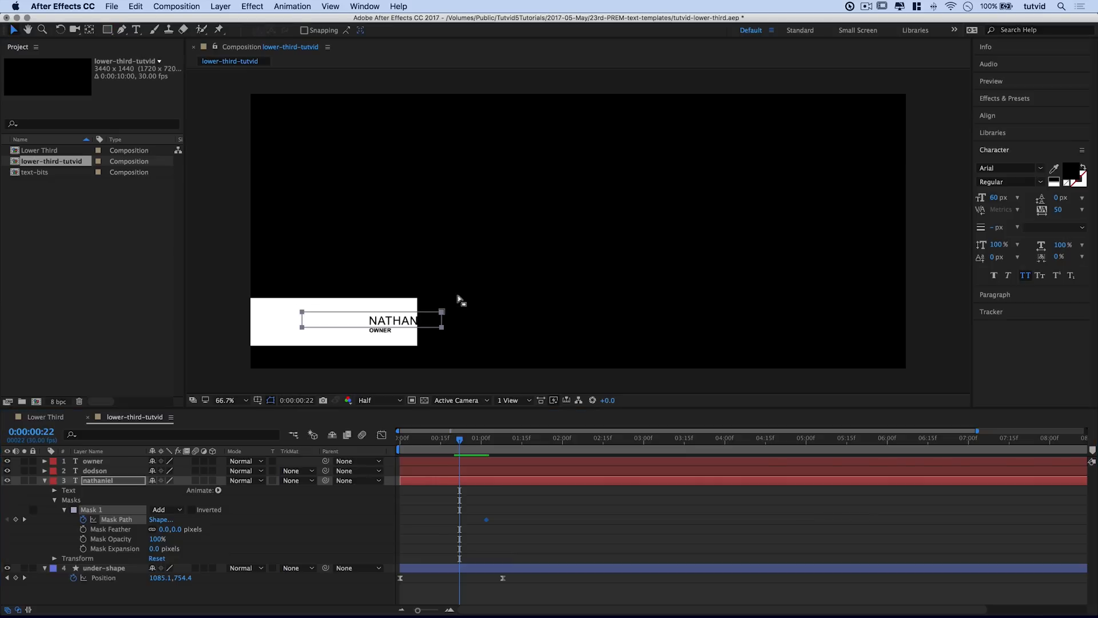
left_click(375, 312)
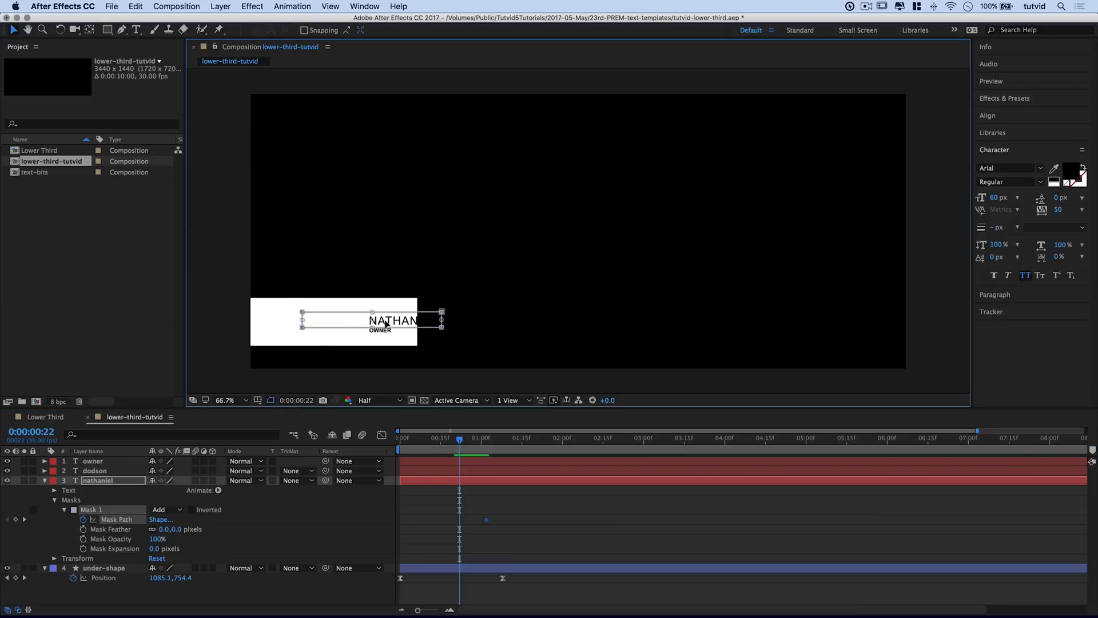
left_click_drag(302, 319, 441, 318)
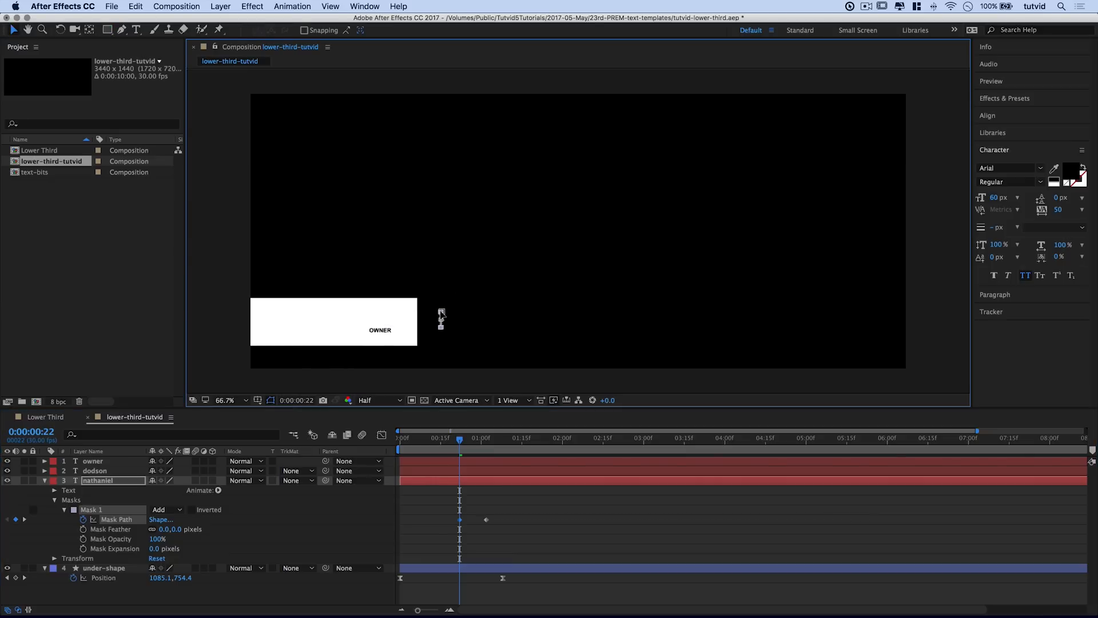
left_click_drag(458, 444, 490, 443)
key("space")
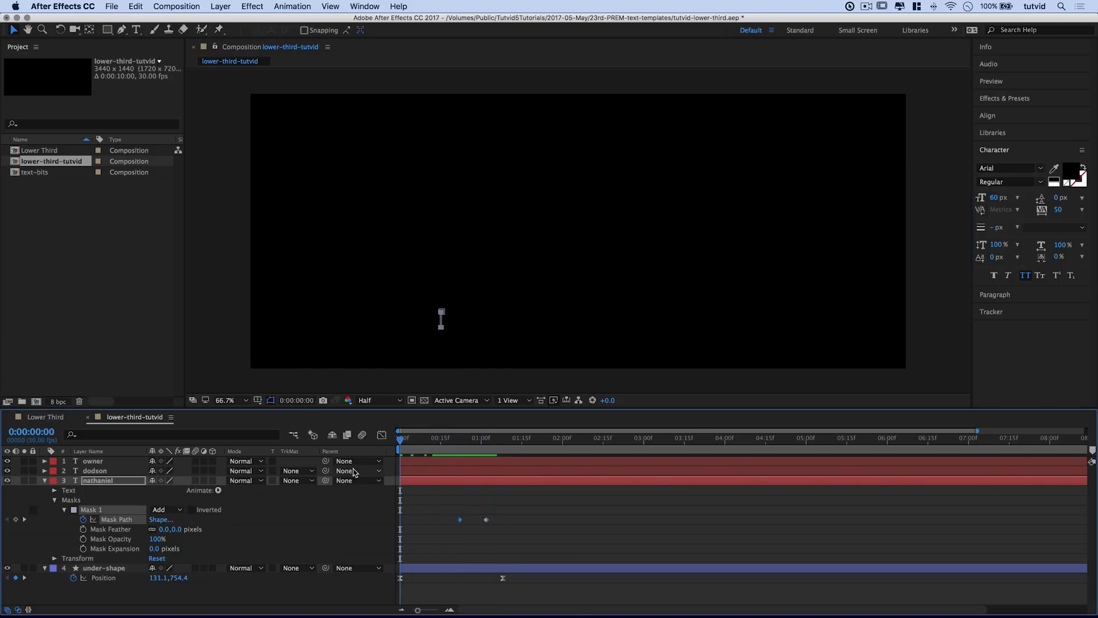
key("space")
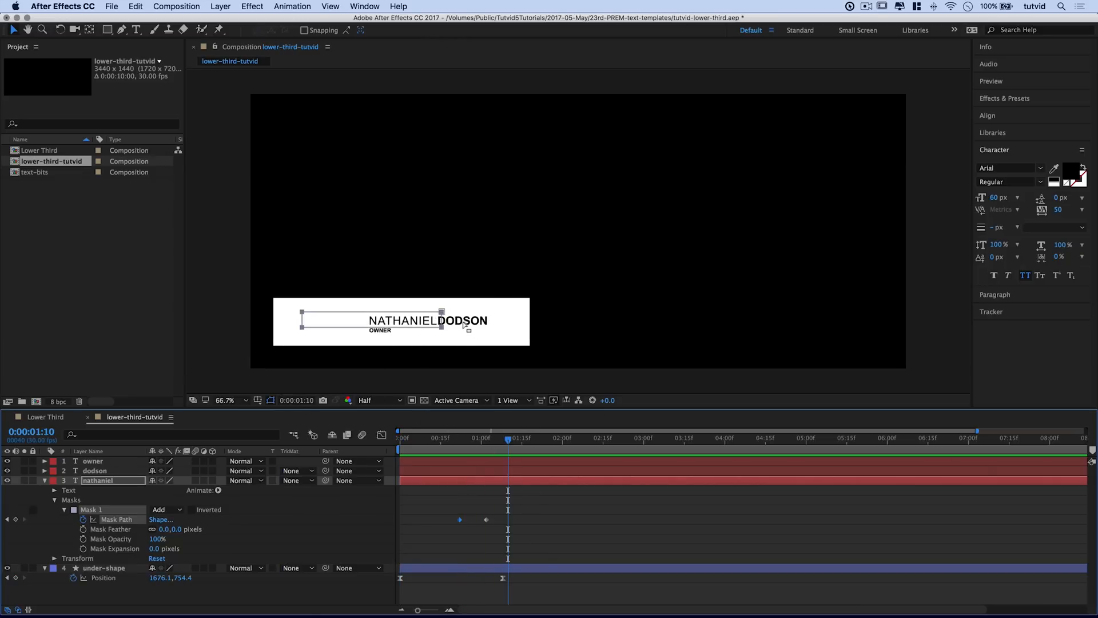
Step: Select the dodson layer and draw a rectangle mask around the DODSON text
left_click(44, 480)
left_click(92, 470)
left_click(107, 29)
mouse_move(436, 313)
left_mouse_down()
mouse_move(478, 329)
mouse_move(526, 327)
left_mouse_up()
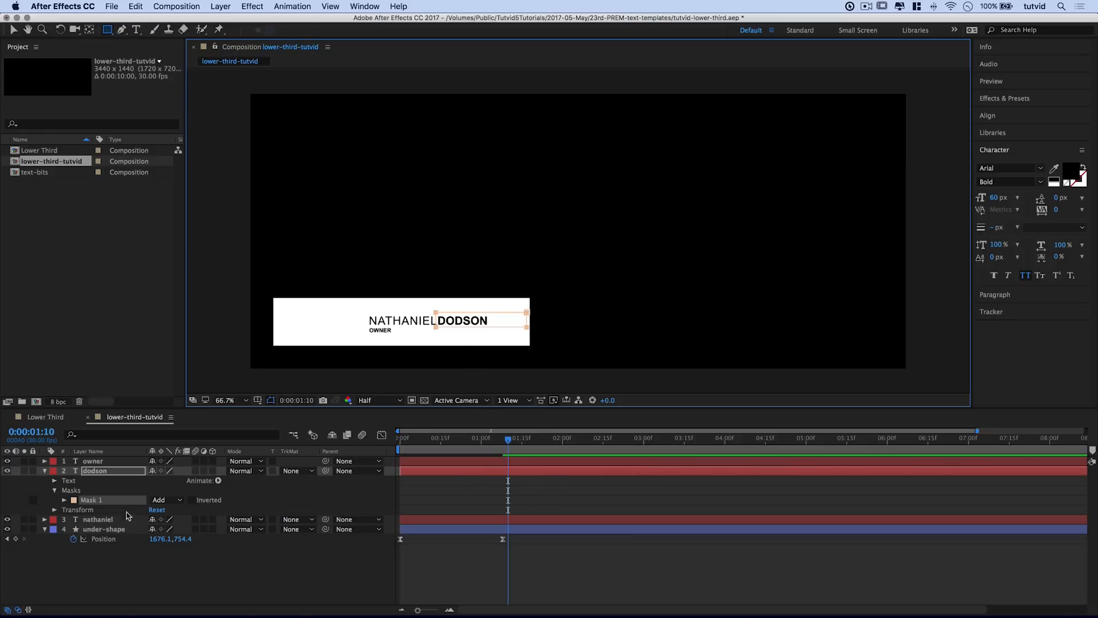
Step: Keyframe the Mask Path at 1:10, then at 27 frames pull the mask's right edge left to hide DODSON
left_click(64, 500)
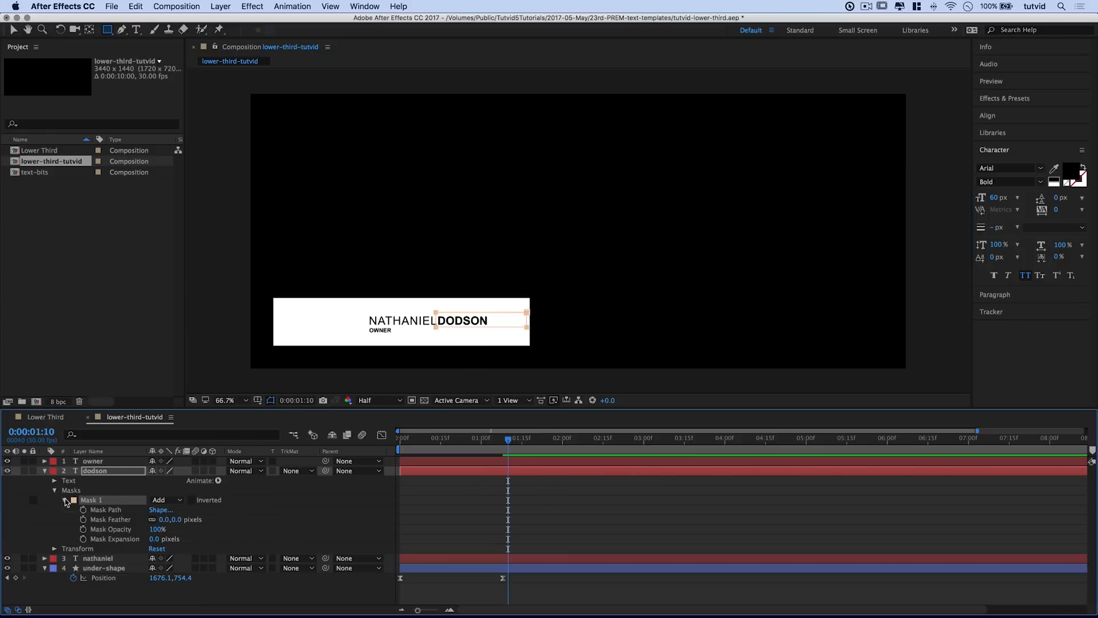
mouse_move(506, 441)
left_mouse_down()
mouse_move(465, 448)
mouse_move(506, 441)
left_mouse_up()
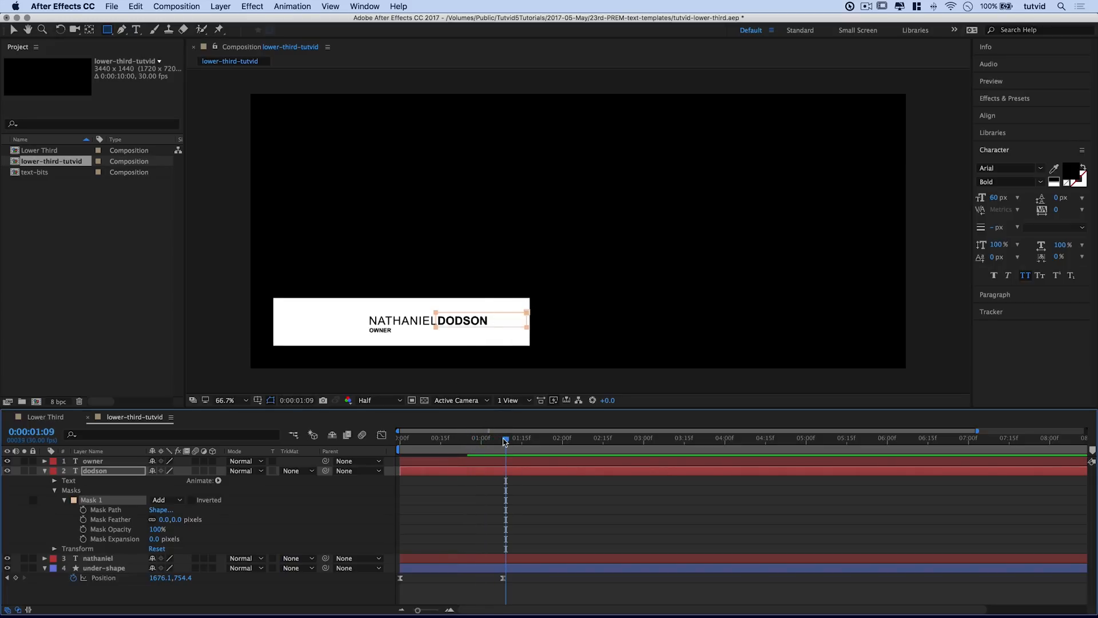
left_click_drag(506, 441, 508, 441)
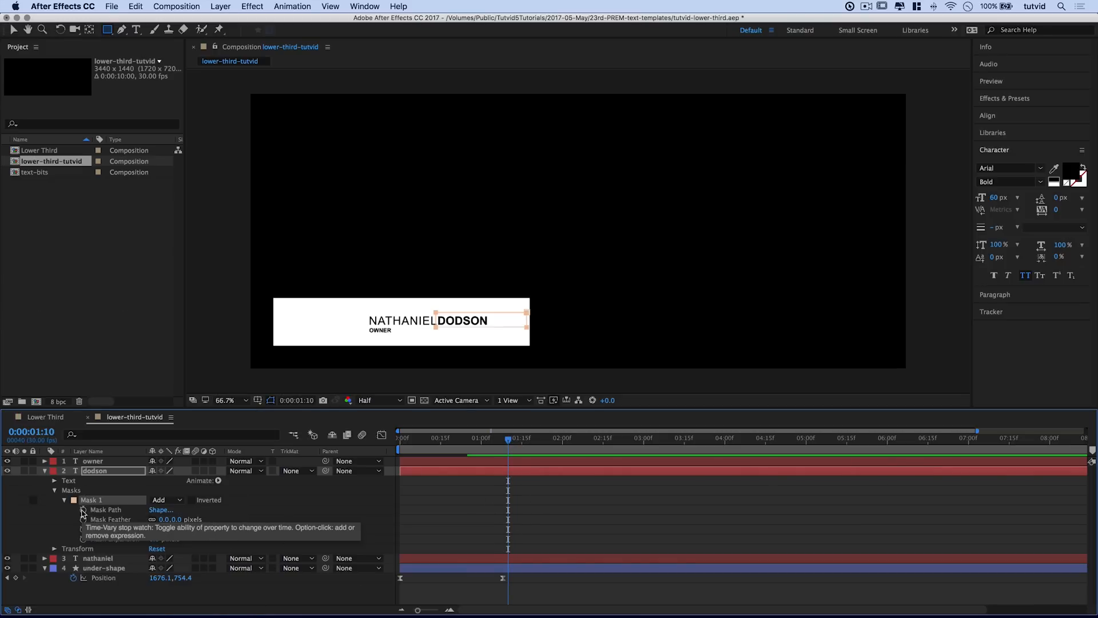
left_click(83, 510)
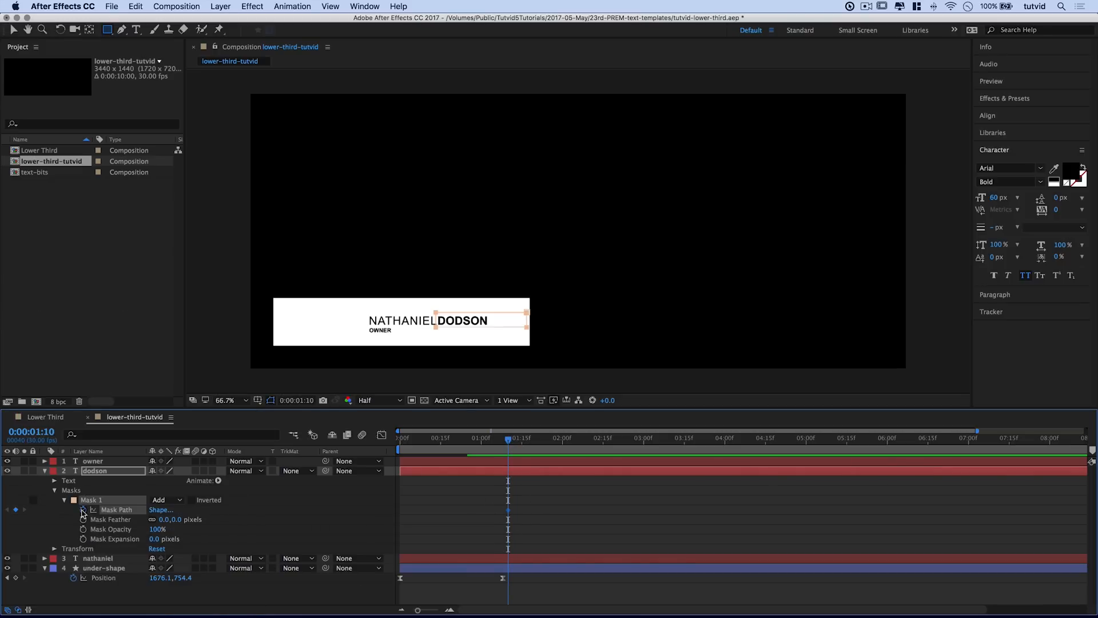
left_click(483, 439)
left_click_drag(483, 438, 473, 444)
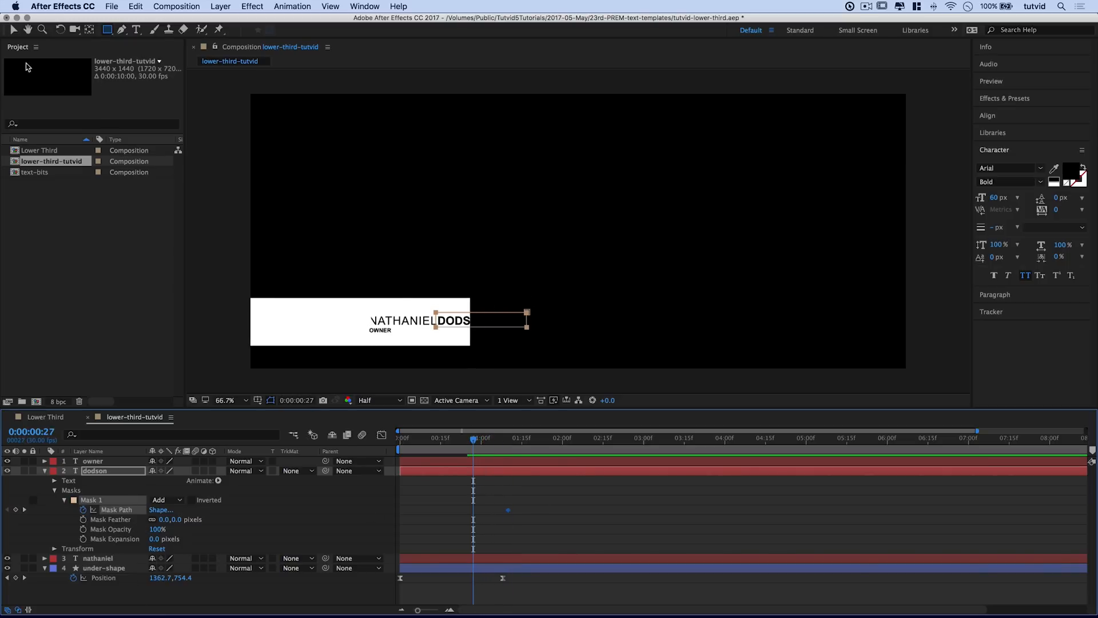
key("v")
left_click(497, 318)
left_click_drag(520, 323, 437, 322)
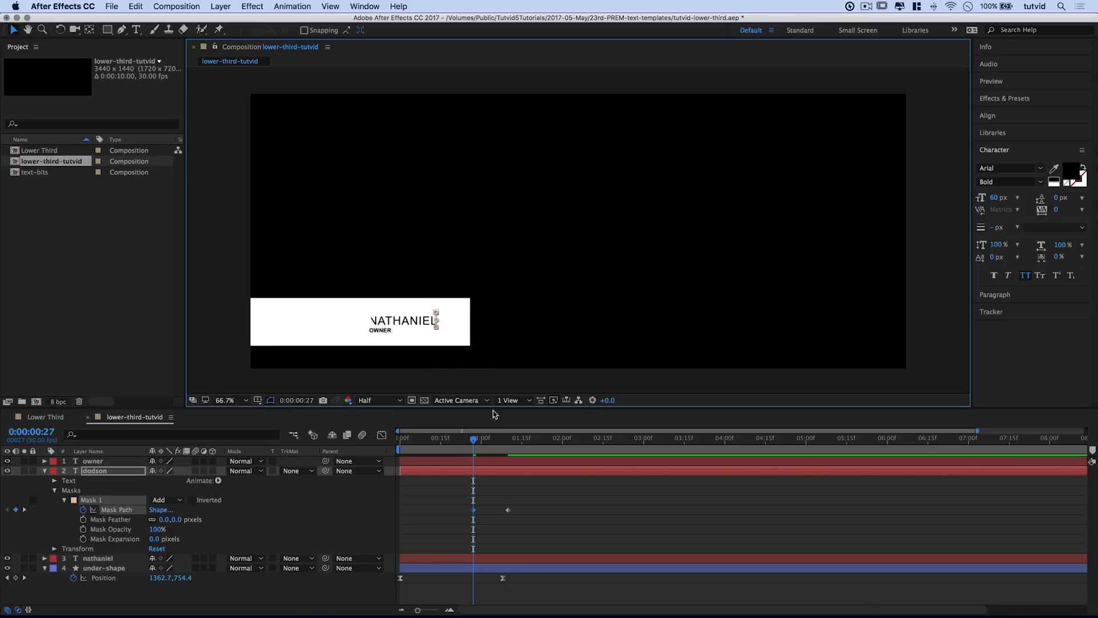
Step: Scrub and preview the DODSON wipe-on, then collapse the dodson layer
left_click_drag(473, 439, 500, 445)
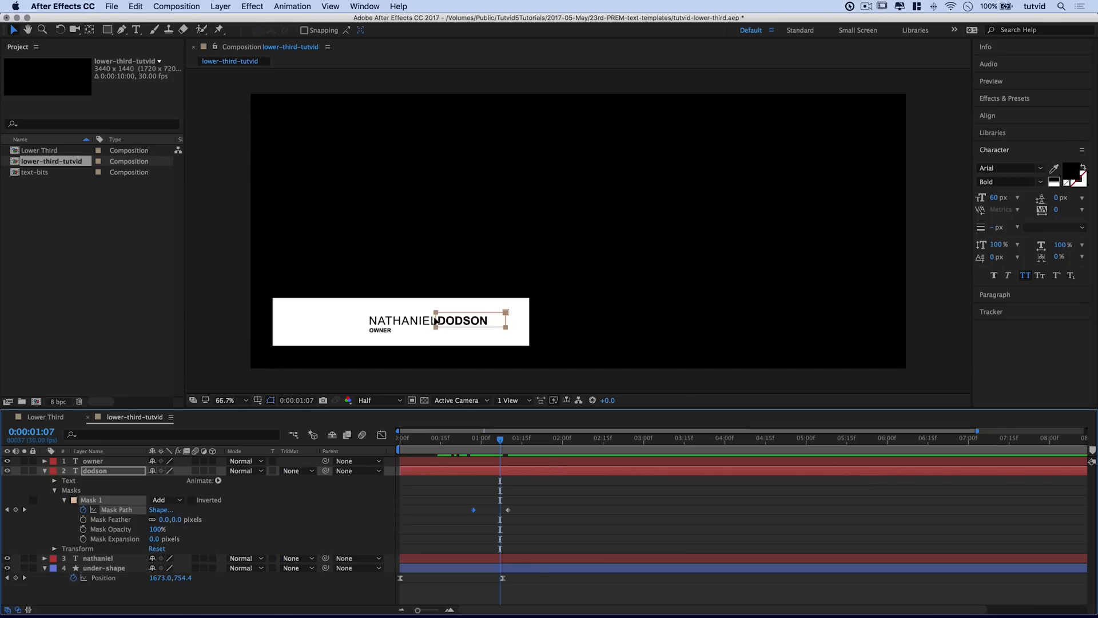
left_click(495, 444)
key("space")
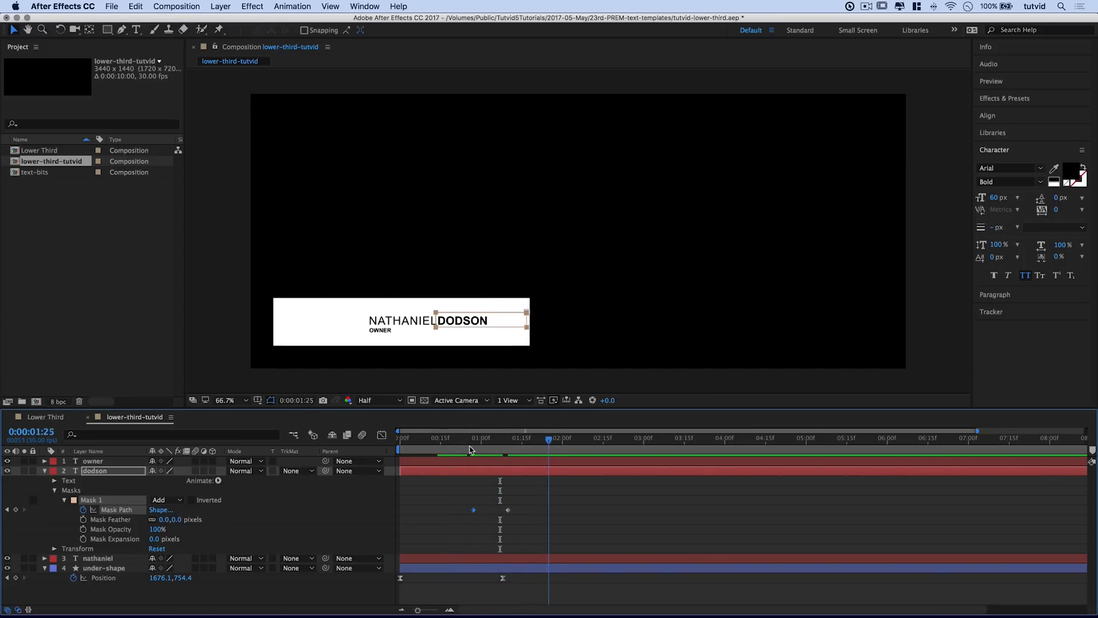
left_click(44, 470)
left_click(96, 461)
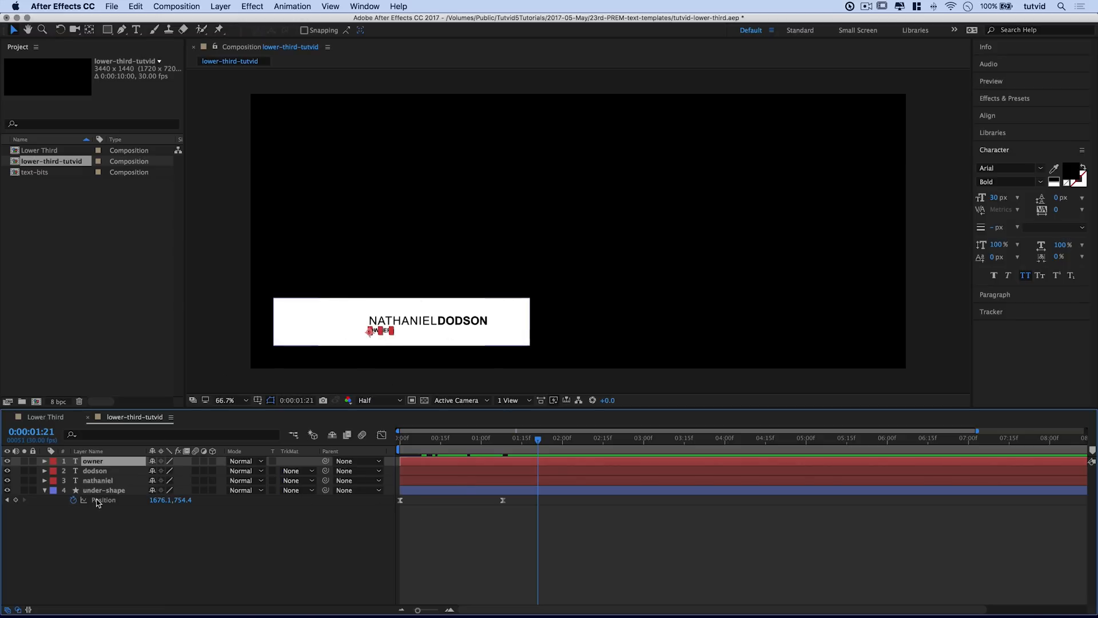
Step: Draw a rectangle mask around OWNER and set a Mask Path keyframe at 1:17
left_click(107, 29)
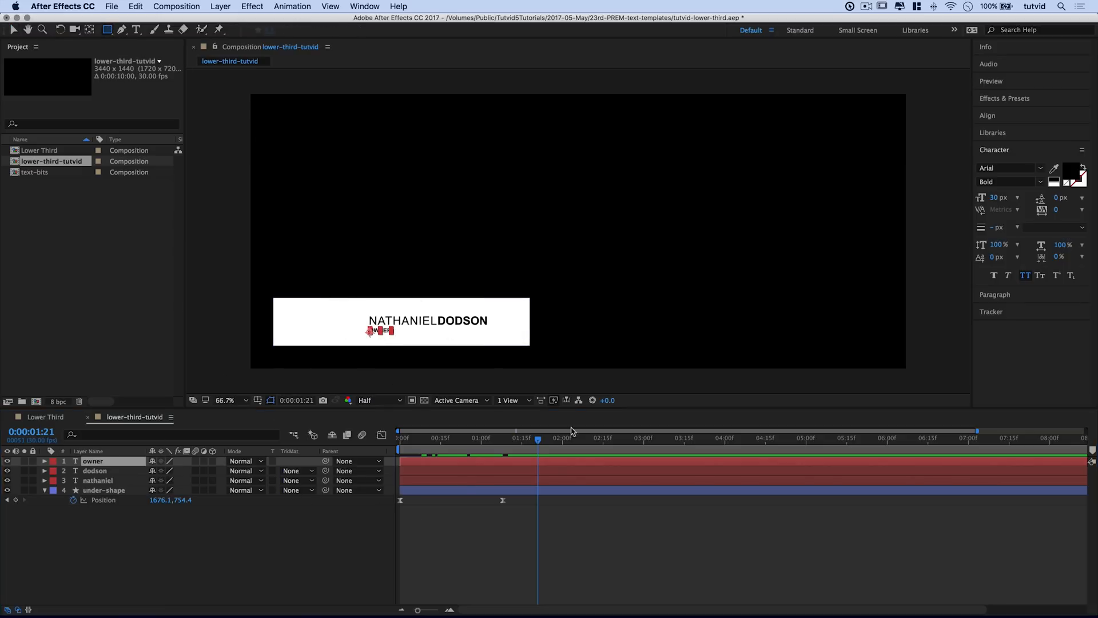
left_click_drag(363, 326, 497, 337)
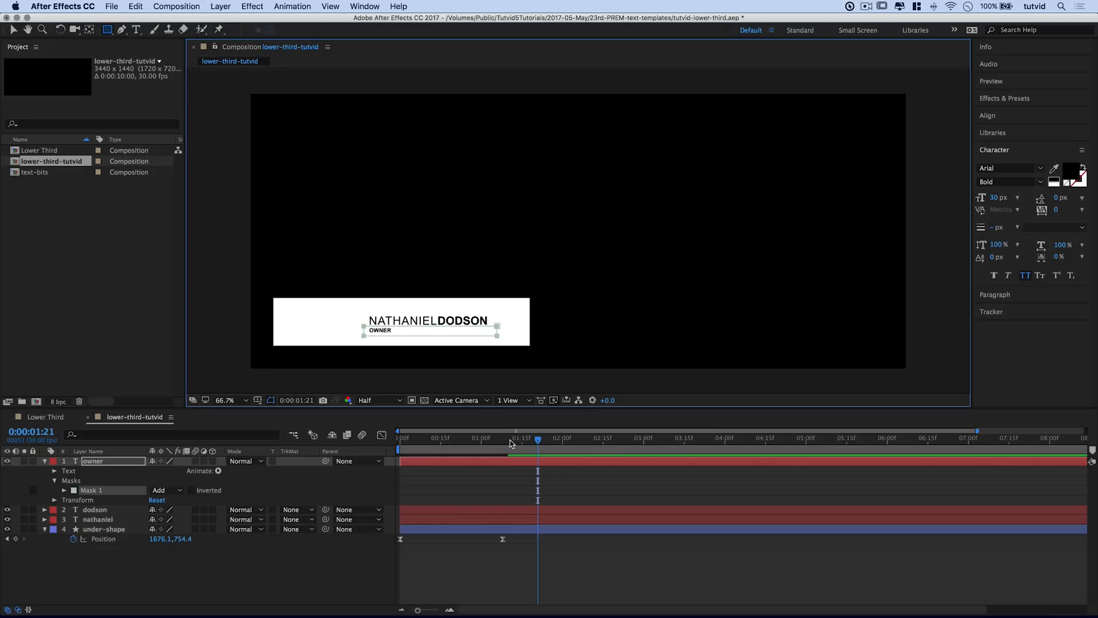
mouse_move(524, 442)
left_mouse_down()
mouse_move(482, 442)
mouse_move(508, 444)
left_mouse_up()
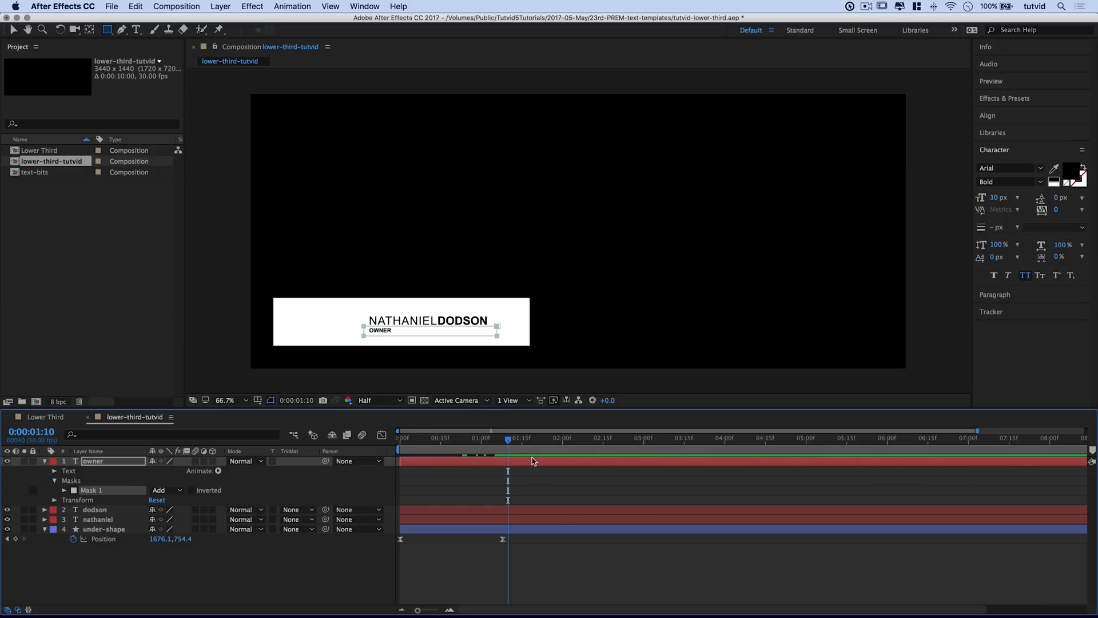
left_click_drag(511, 444, 528, 442)
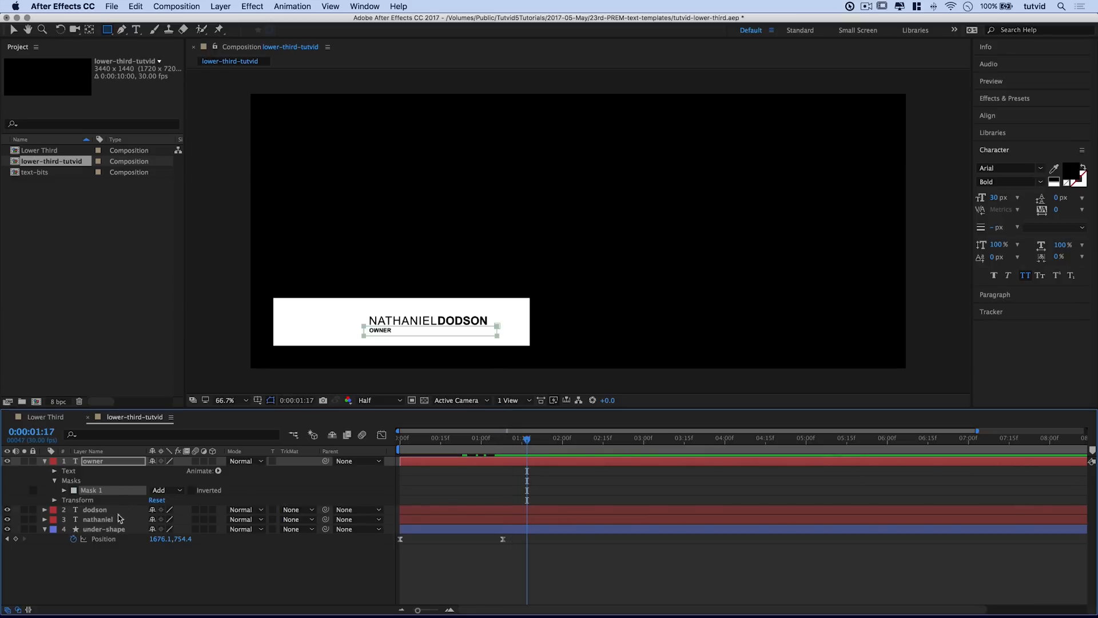
left_click(64, 490)
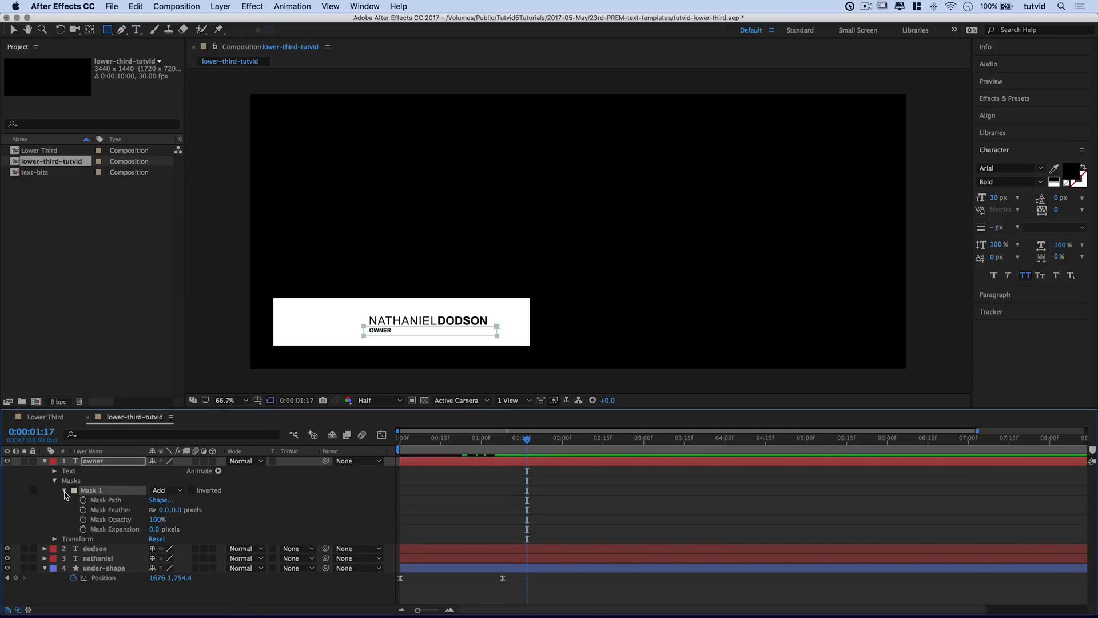
left_click(84, 500)
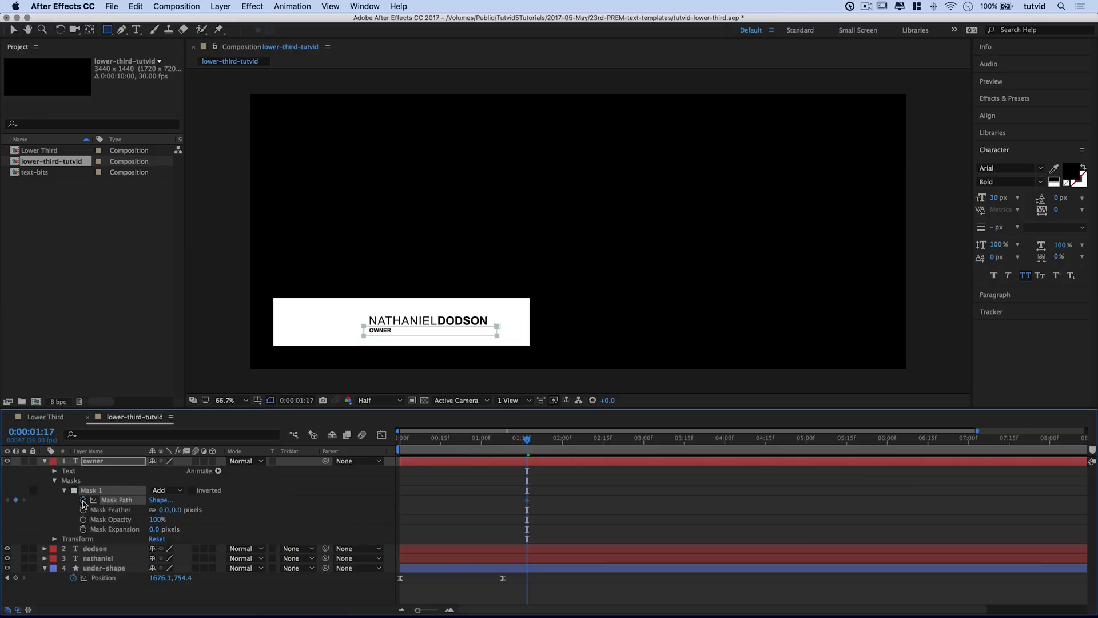
Step: At 1:04, collapse the OWNER mask leftward to hide the word, then check the reveal
left_click_drag(506, 448, 491, 446)
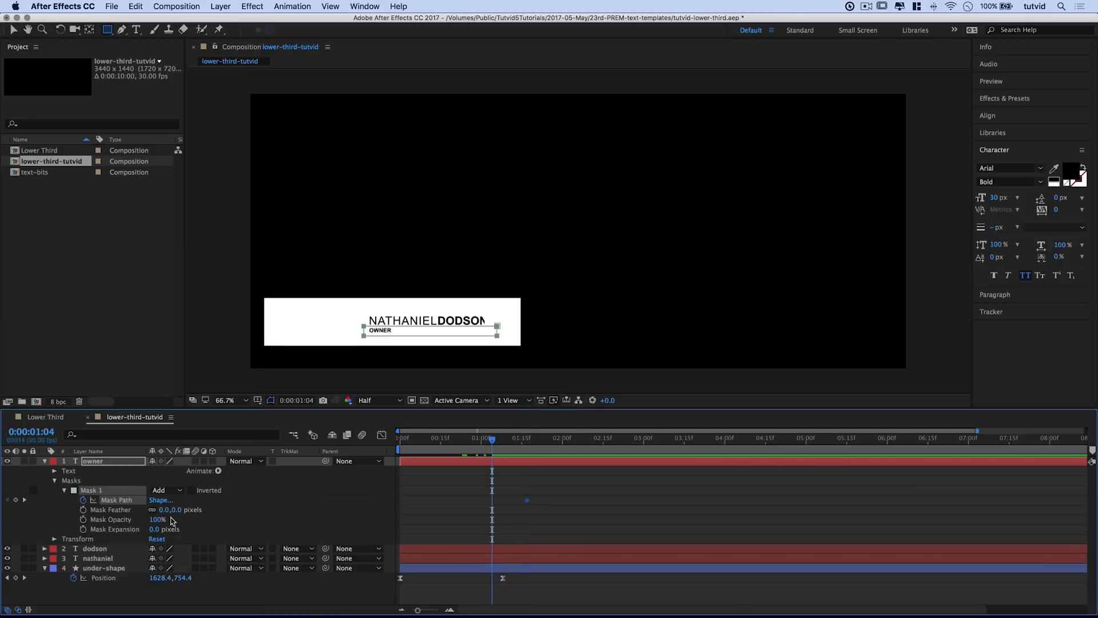
key("v")
left_click(458, 330)
left_click_drag(498, 333, 368, 341)
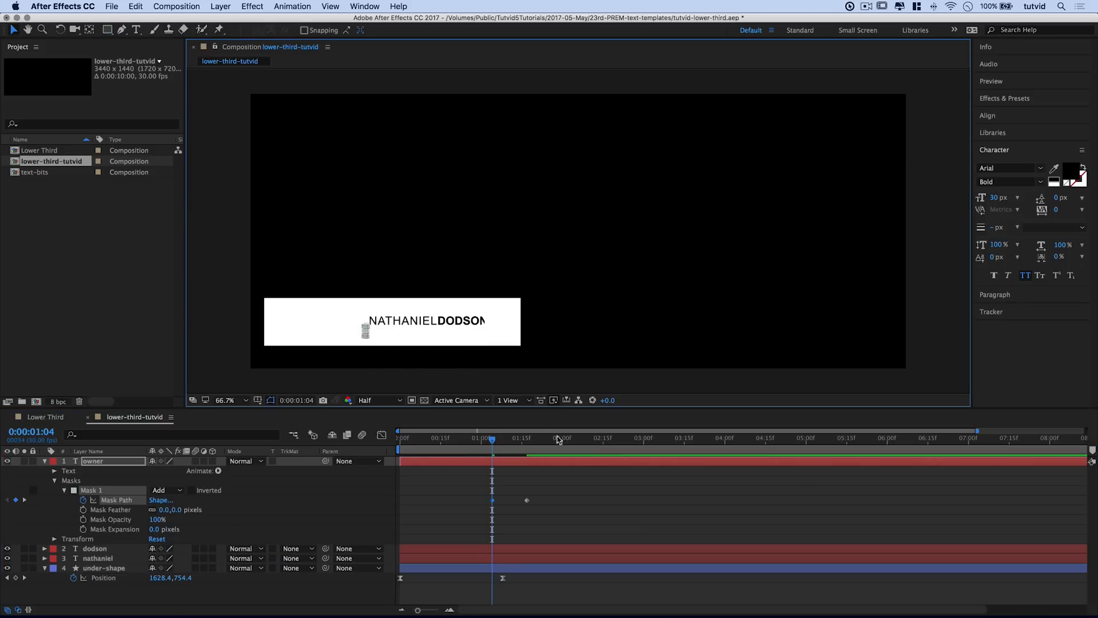
left_click_drag(502, 445, 443, 445)
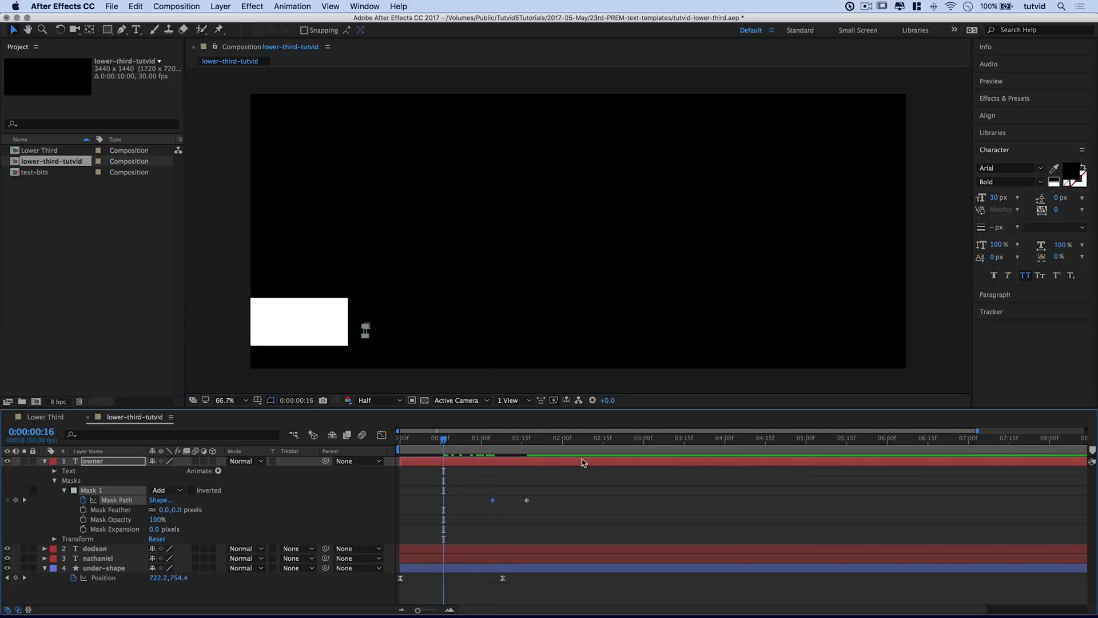
key("space")
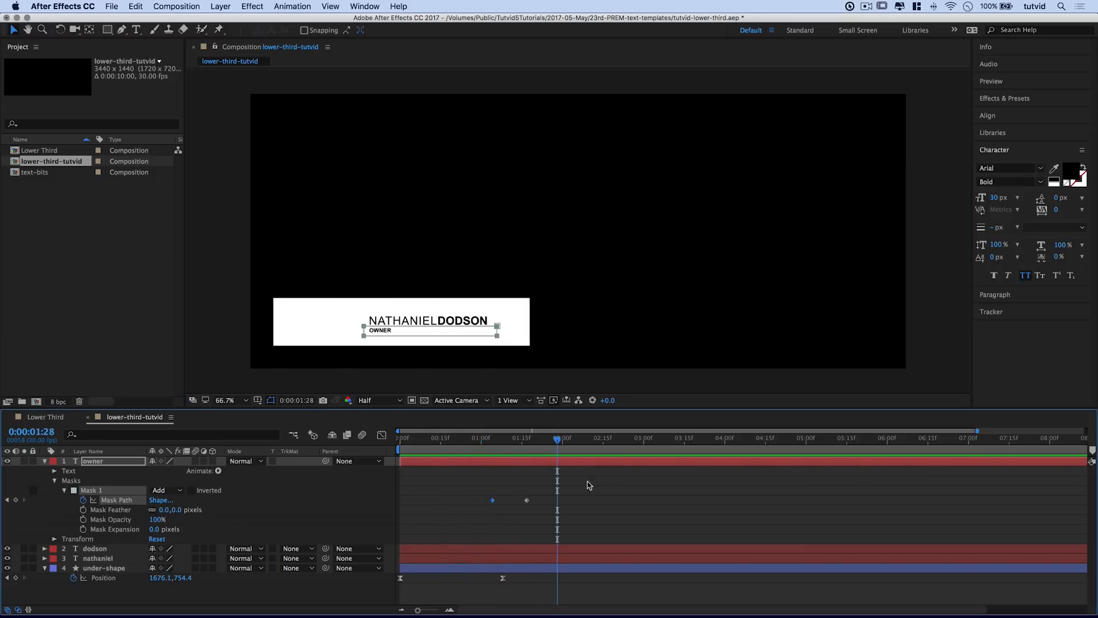
key("Home")
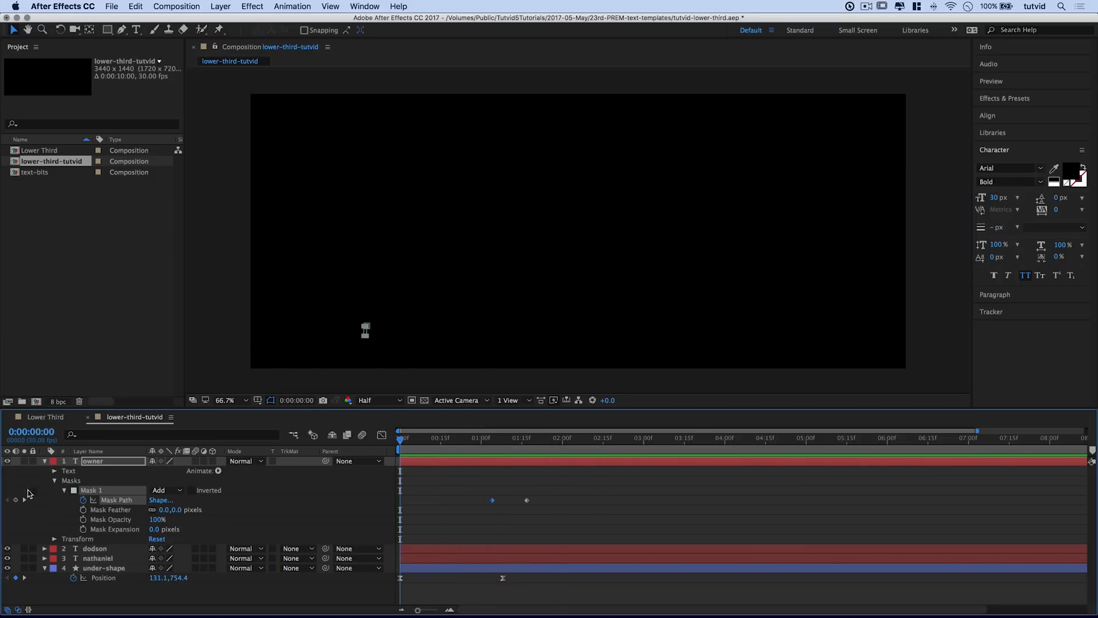
Step: Collapse the owner and under-shape layers and play a preview of the finished lower-third
left_click(45, 462)
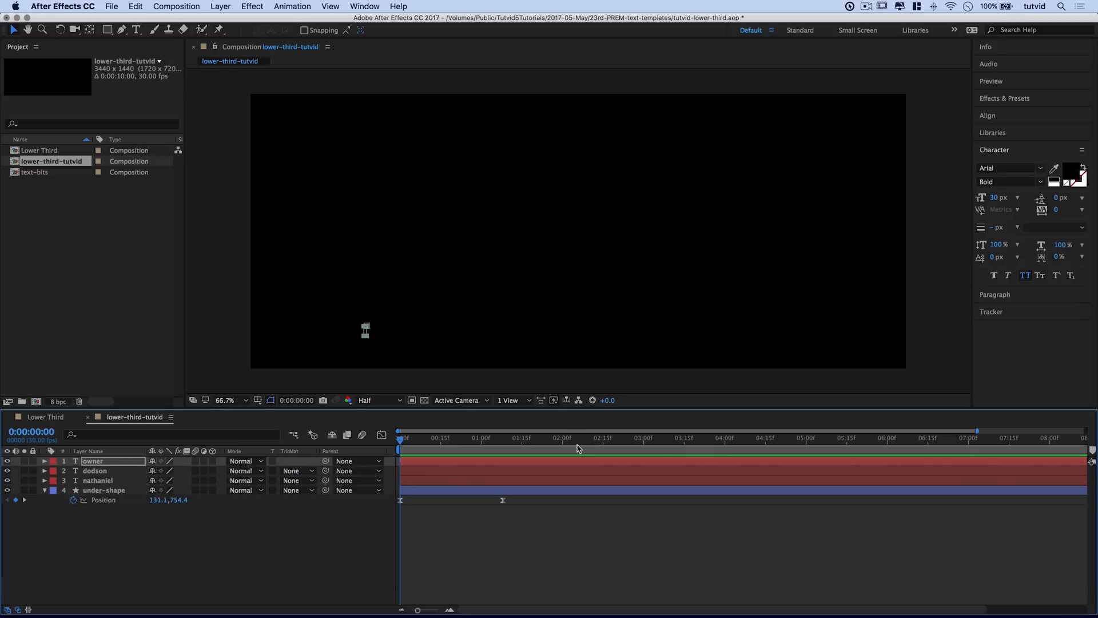
left_click(45, 491)
key("space")
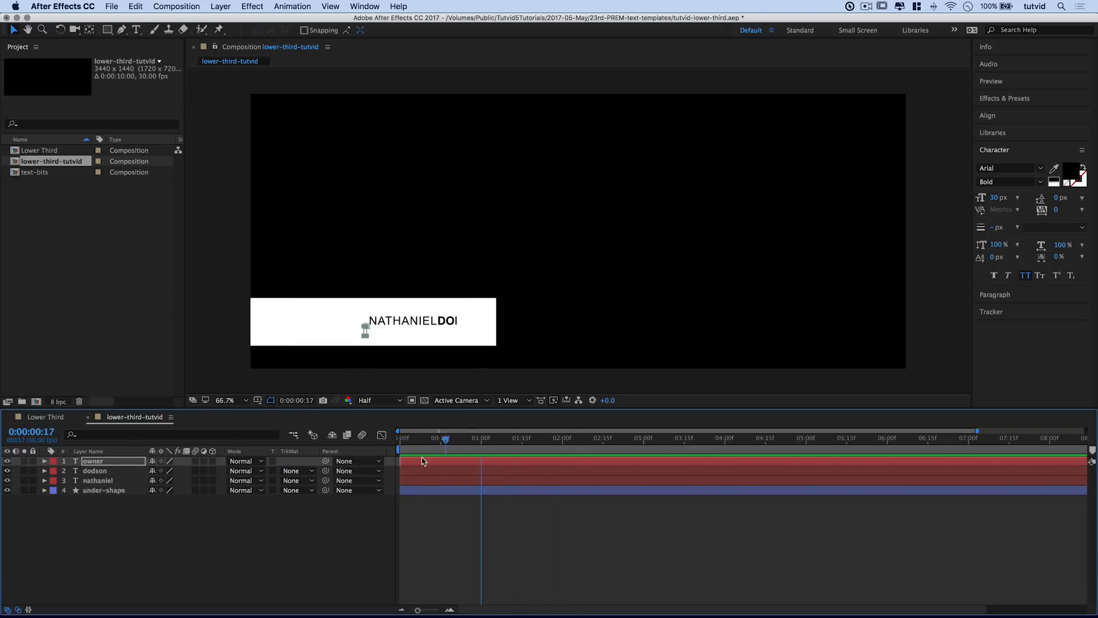
key("space")
key("space")
key("space")
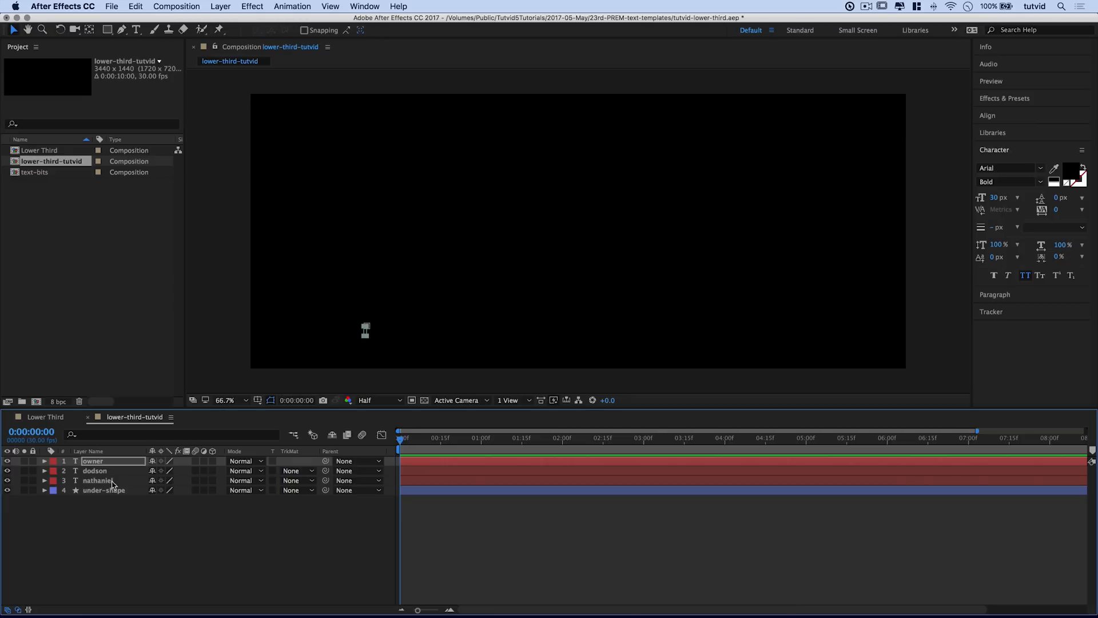
left_click(108, 481)
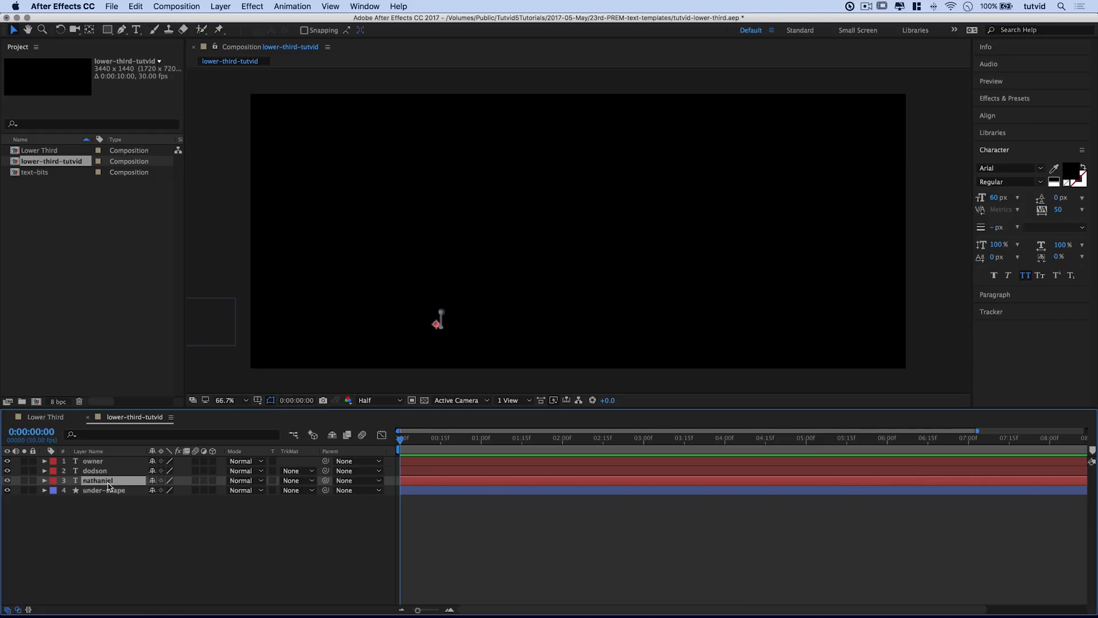
Step: Rename the nathaniel layer to 'First Name'
right_click(96, 482)
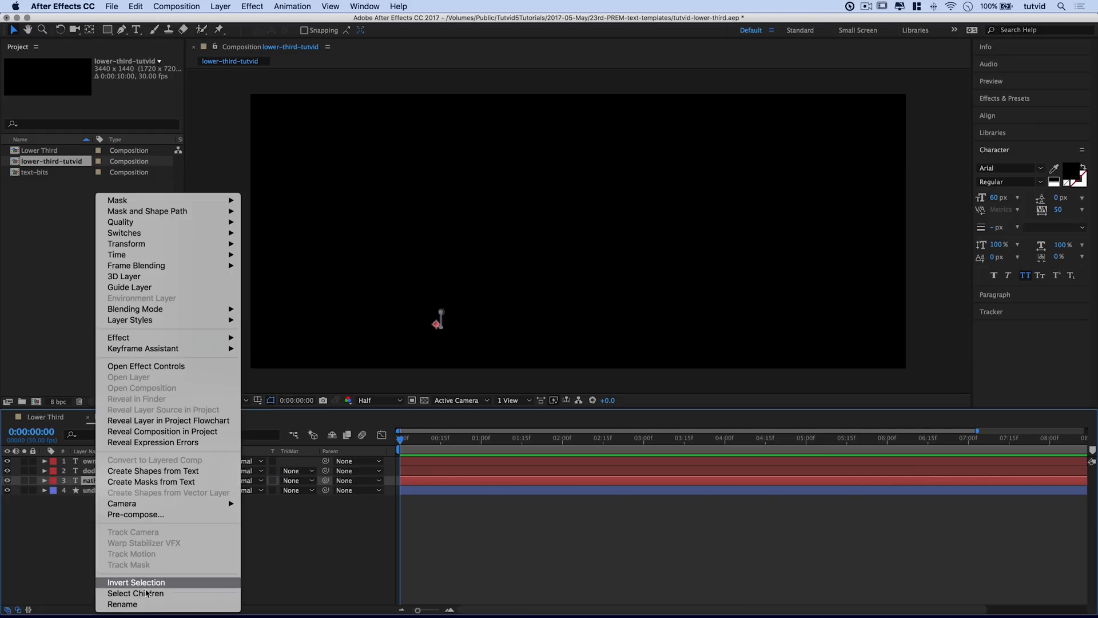
key("Escape")
key("Return")
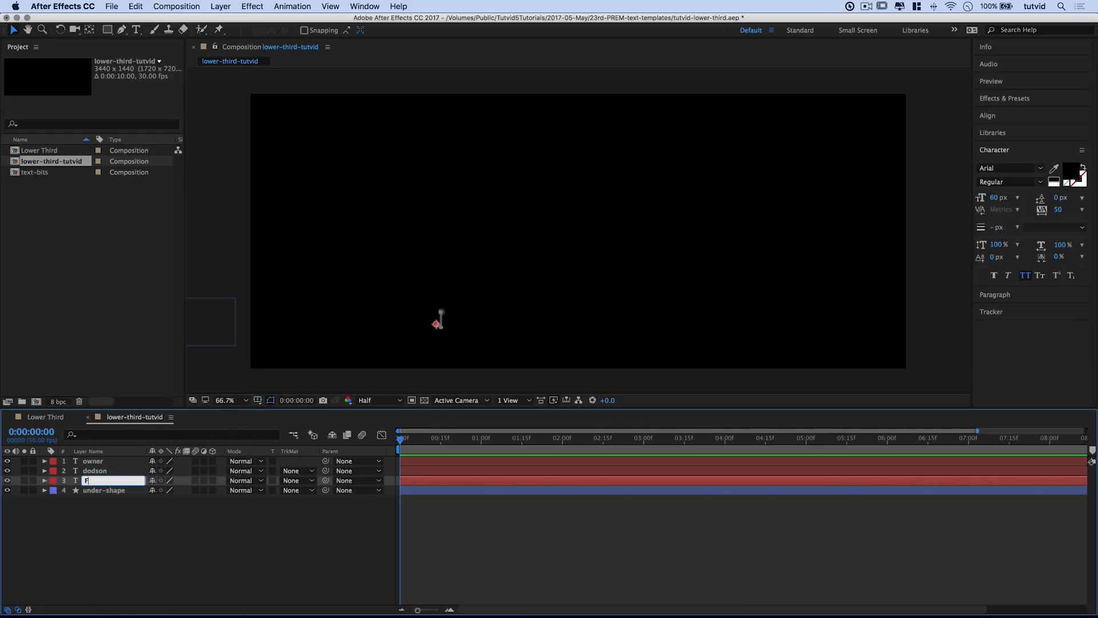
type("First Name")
key("Return")
Step: Rename the dodson layer to 'Last Name'
left_click(100, 491)
left_click(98, 471)
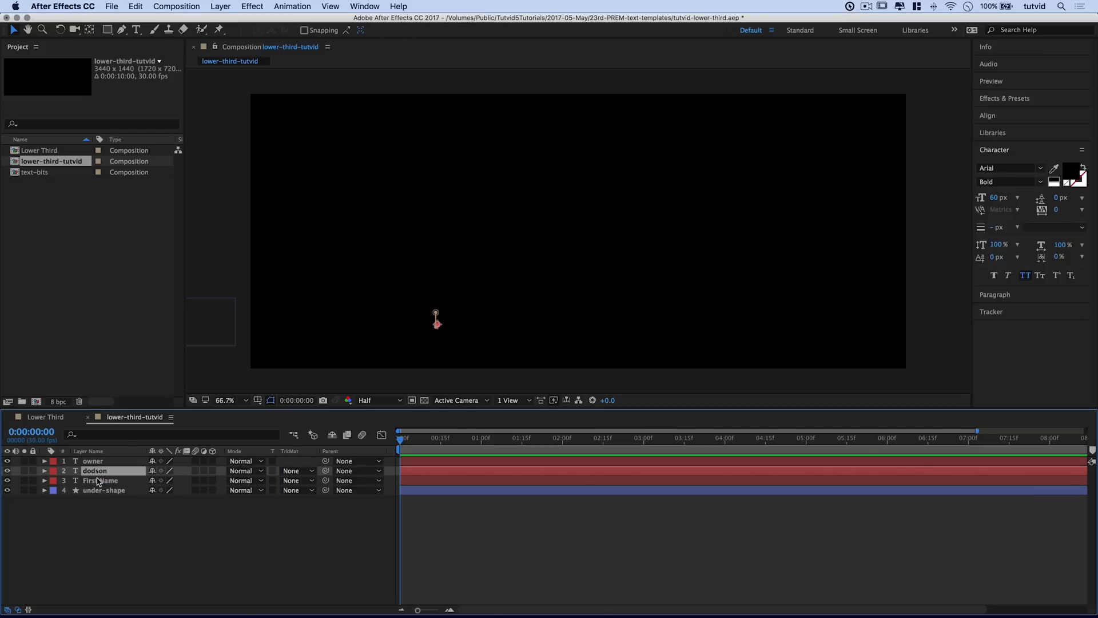
left_click(99, 481)
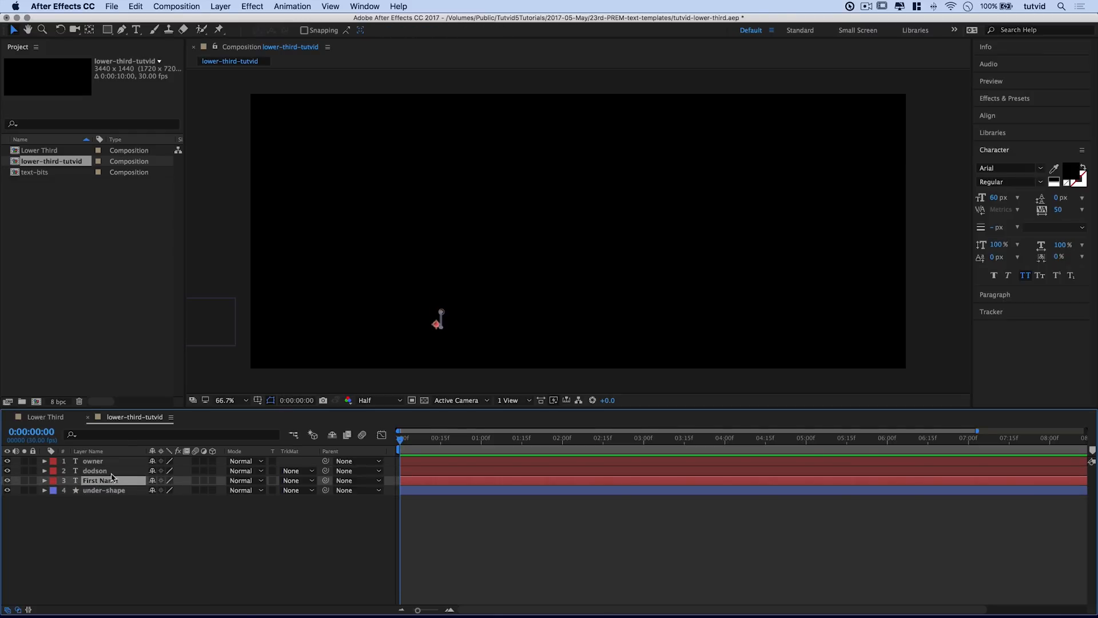
left_click(100, 470)
right_click(97, 471)
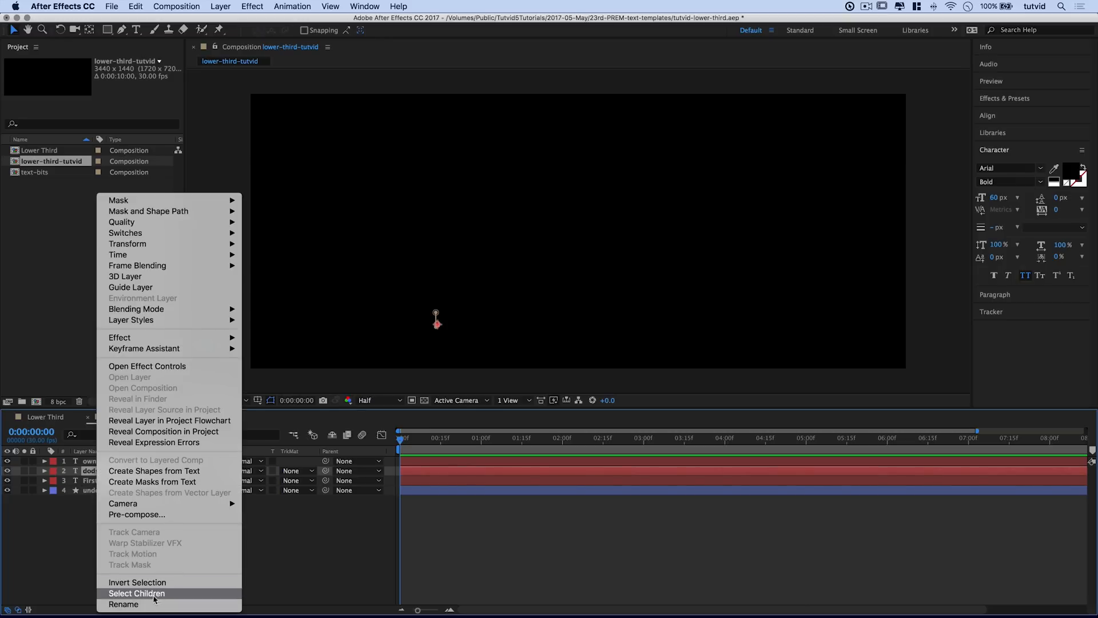
left_click(153, 604)
type("Last")
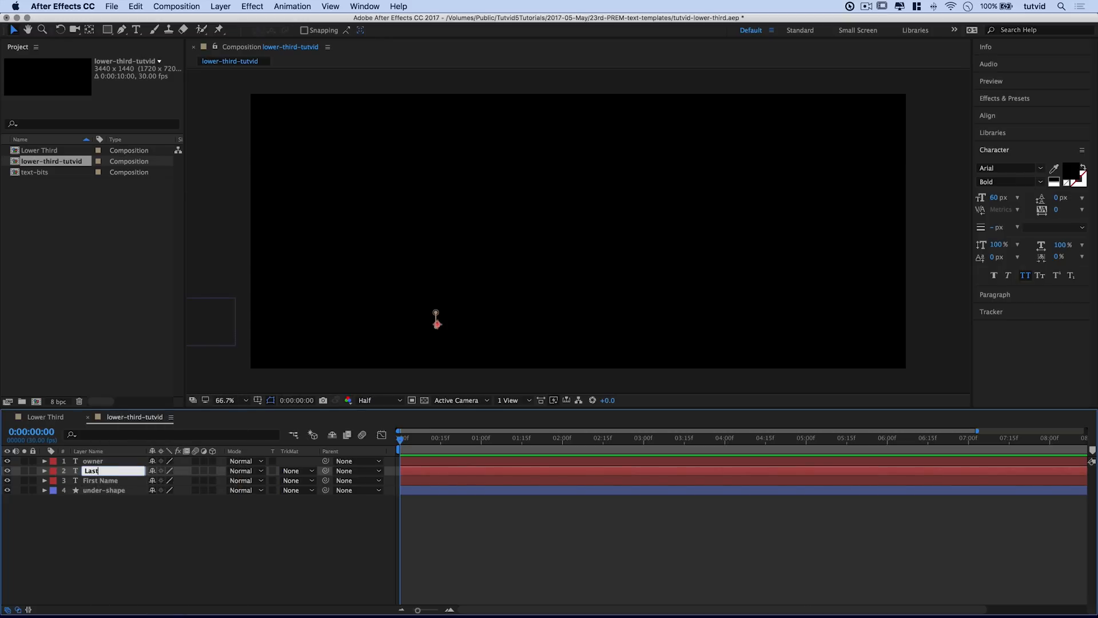
type(" Name")
key("Return")
Step: Rename the owner layer to 'Position' and select all three text layers
left_click(96, 461)
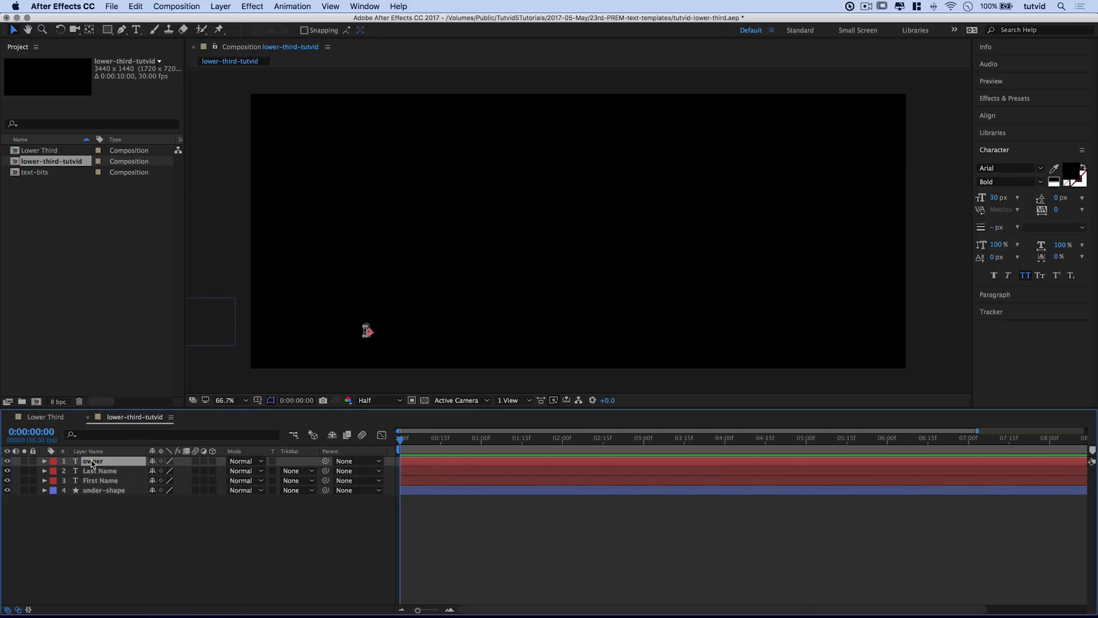
right_click(97, 461)
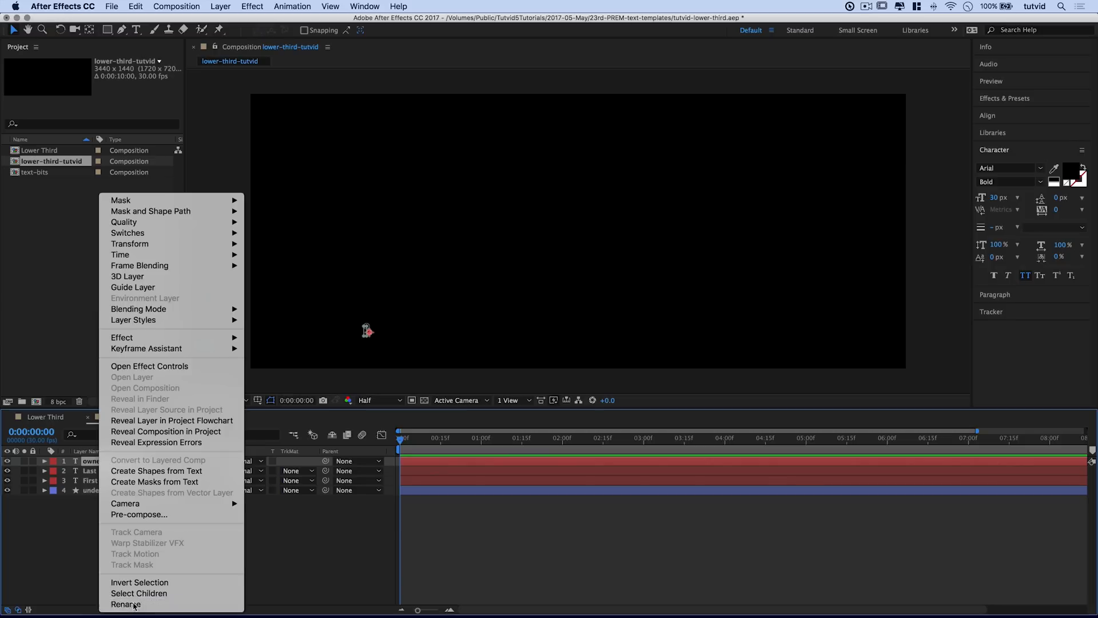
left_click(136, 604)
type("Positi")
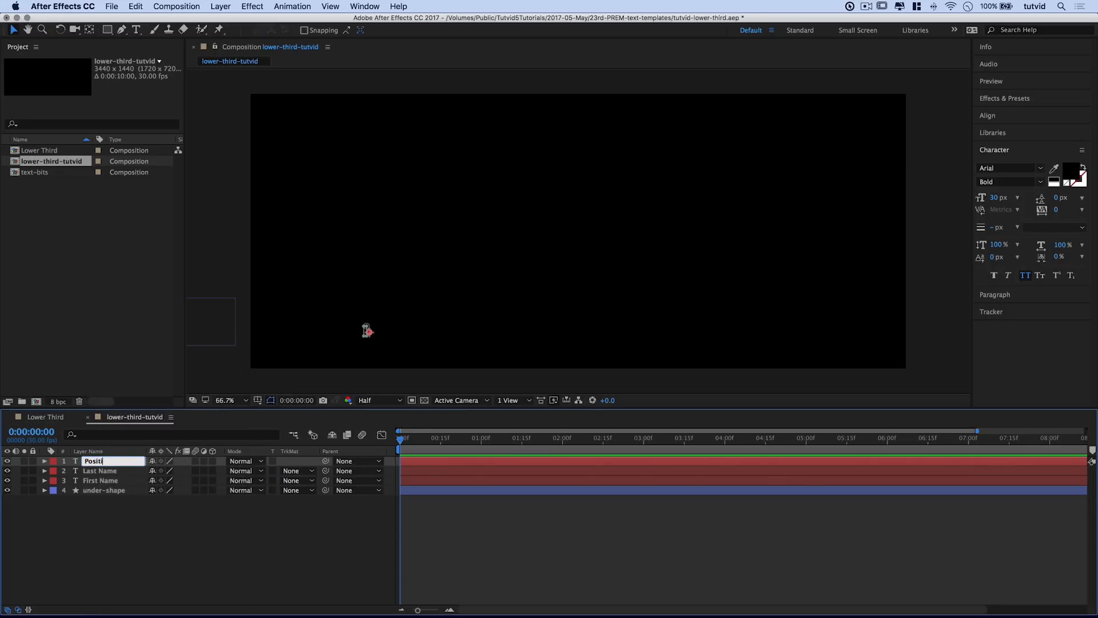
type("onm")
key("BackSpace")
key("Return")
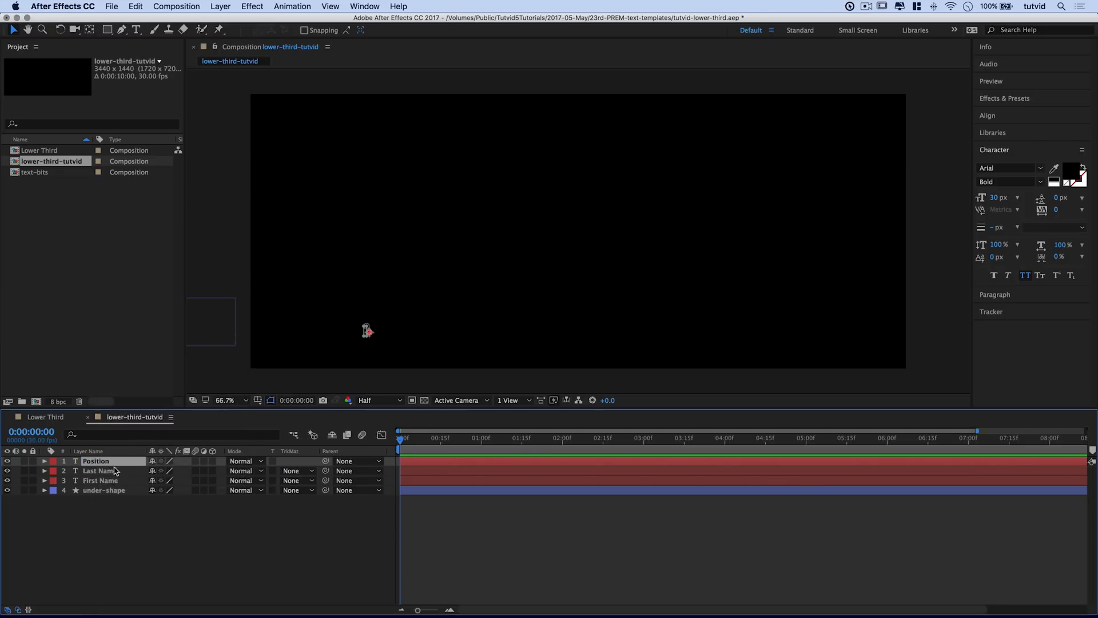
left_click(120, 473, "shift")
left_click(126, 482, "shift")
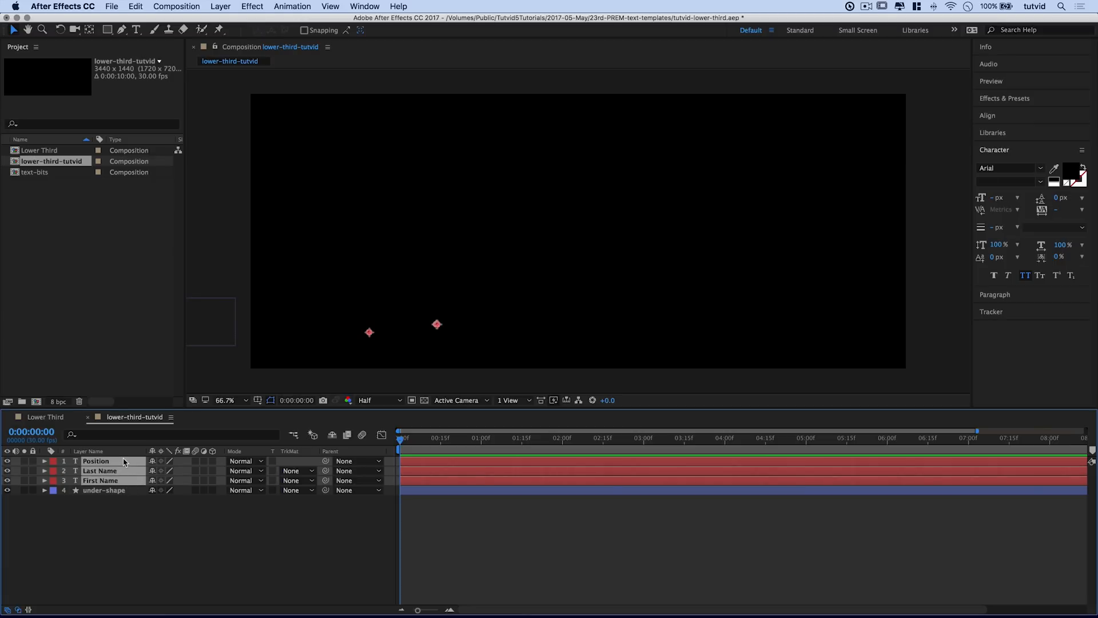
Step: Pre-compose the three selected text layers into a new comp named 'text-stuffs'
right_click(124, 462)
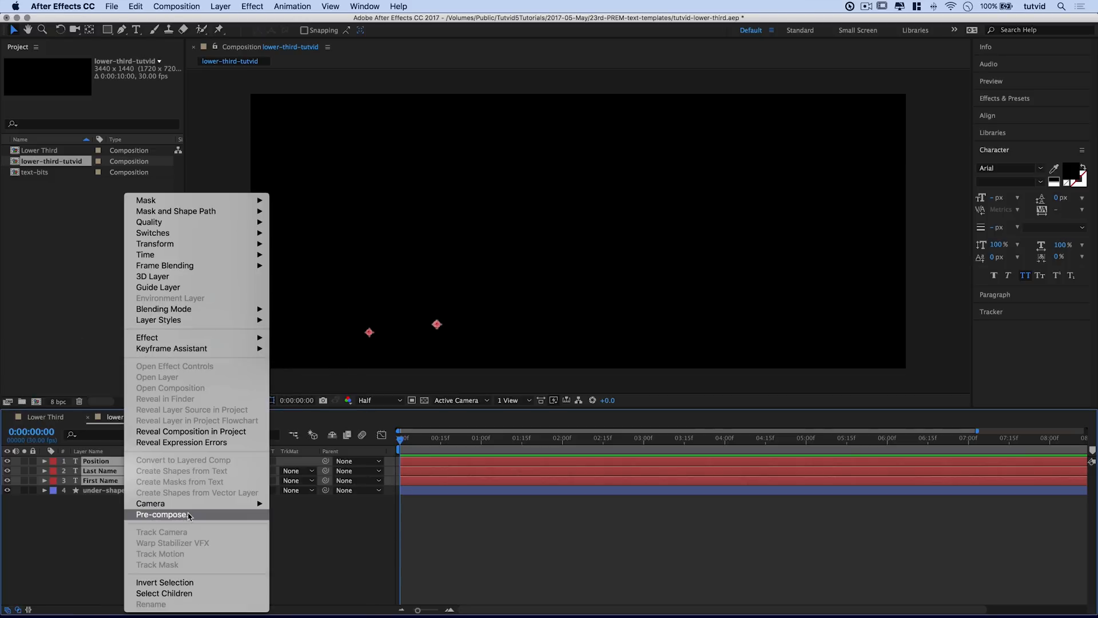
left_click(189, 515)
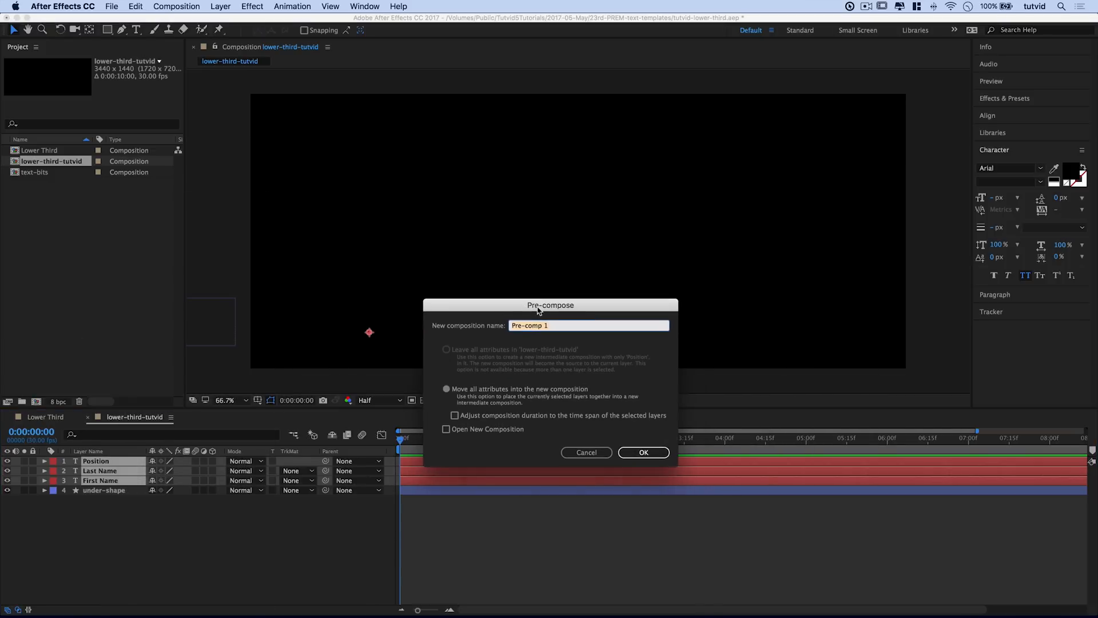
type("tex")
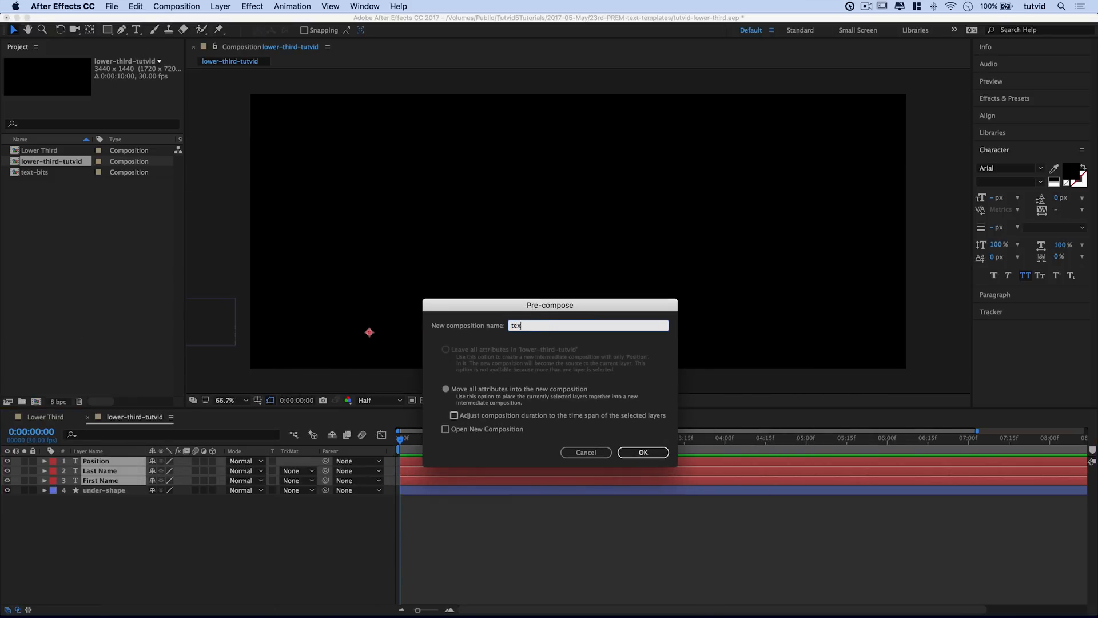
type("t-stuffs")
key("Return")
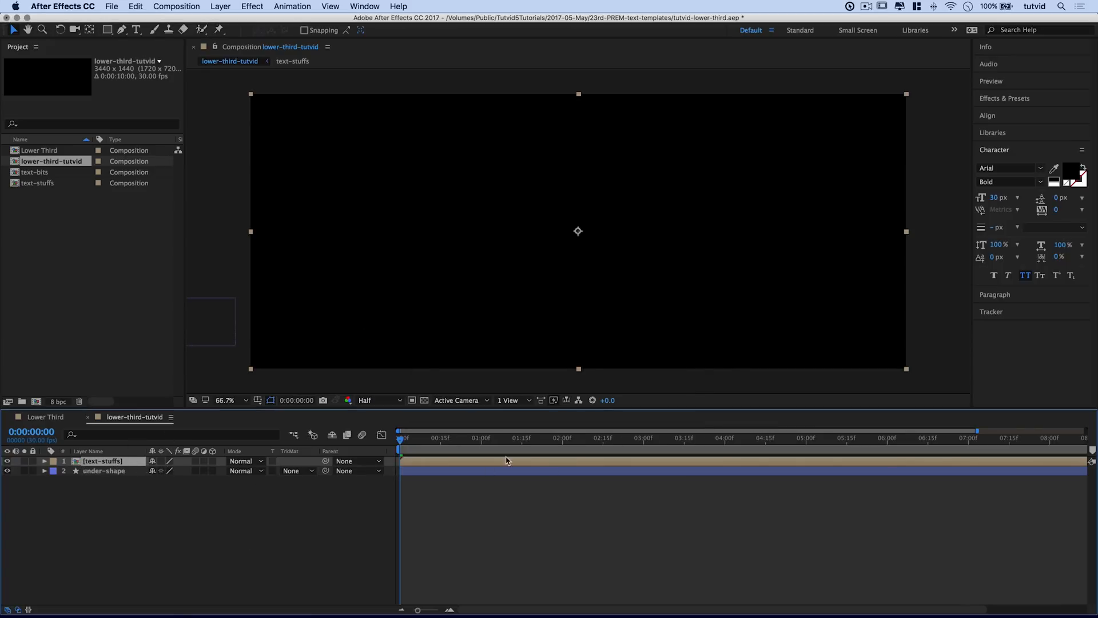
Step: Set under-shape's track matte to Alpha Inverted Matte "[text-stuffs]", preview the cut-out, and rewind
left_click_drag(401, 439, 530, 443)
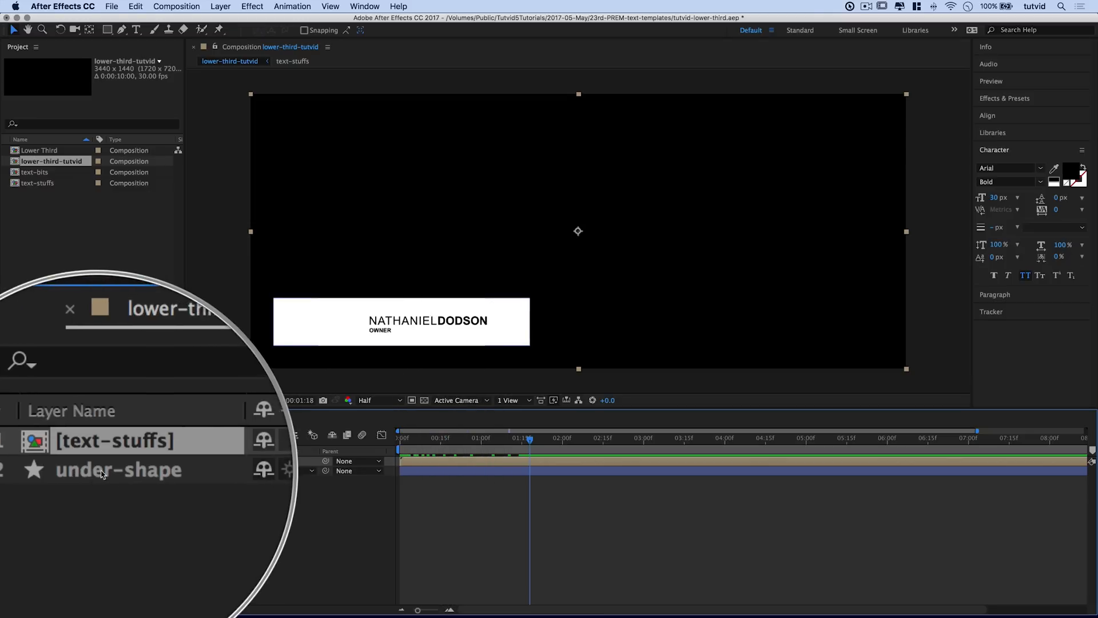
left_click(297, 470)
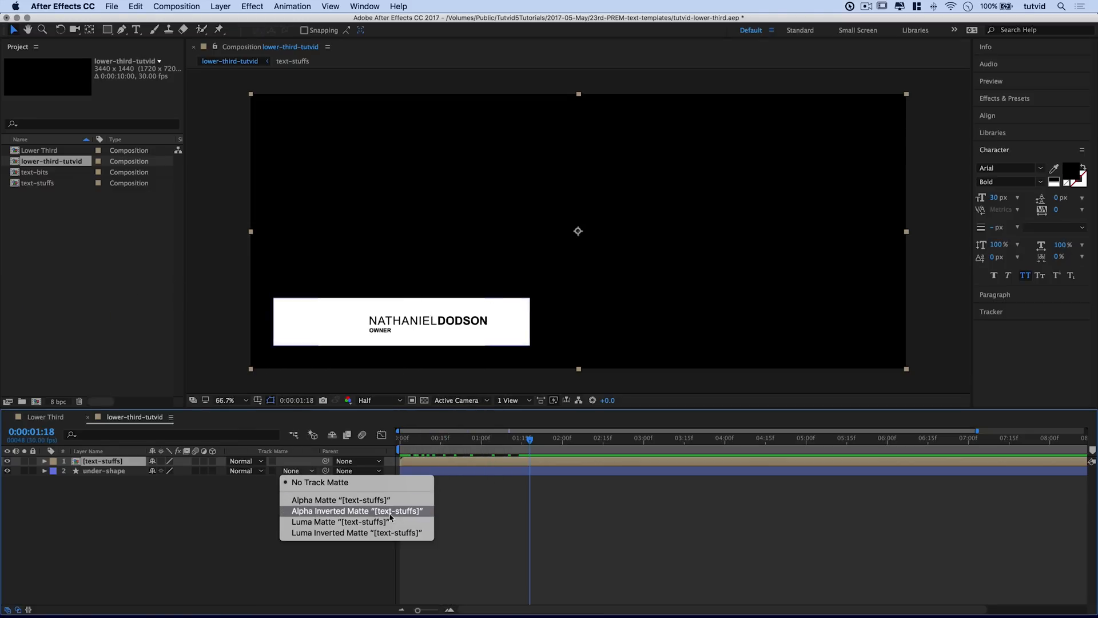
left_click(321, 512)
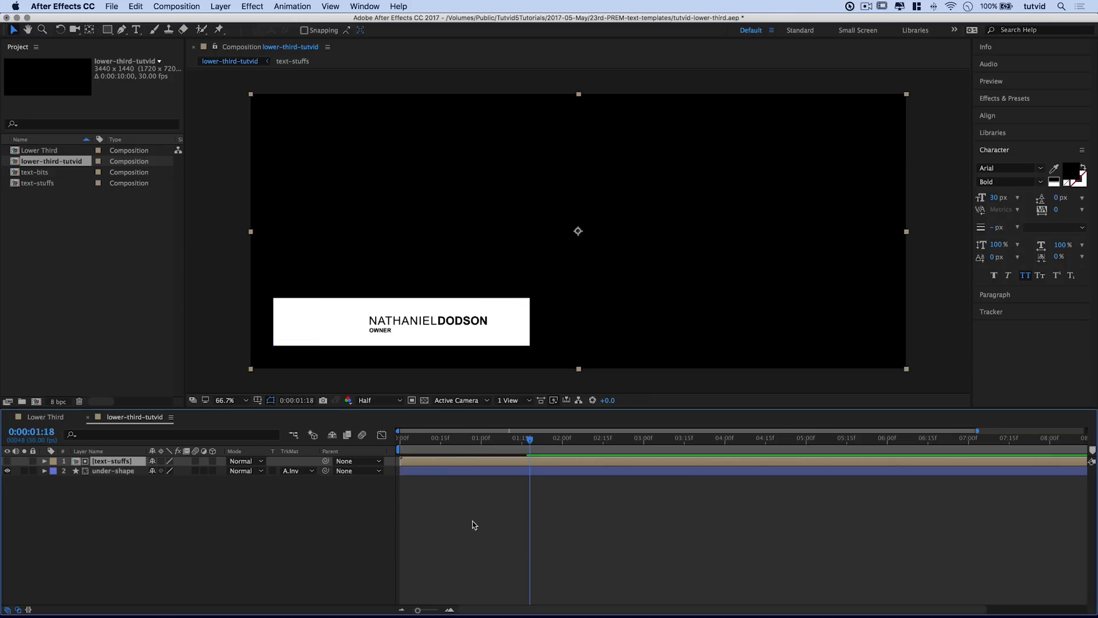
left_click_drag(457, 444, 571, 458)
key("Home")
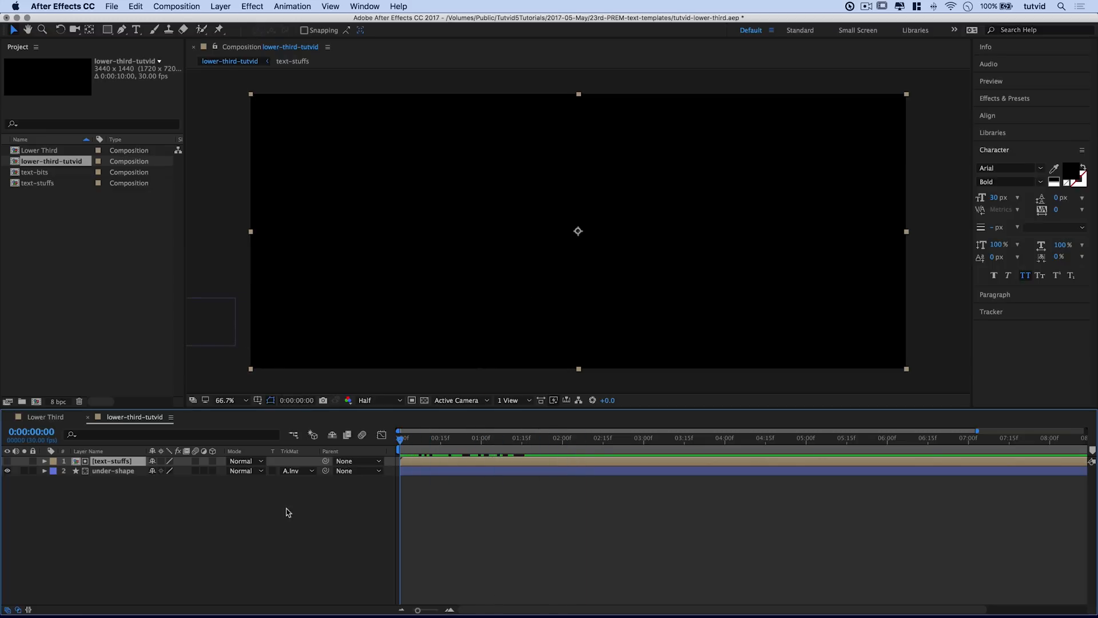
left_click(264, 519)
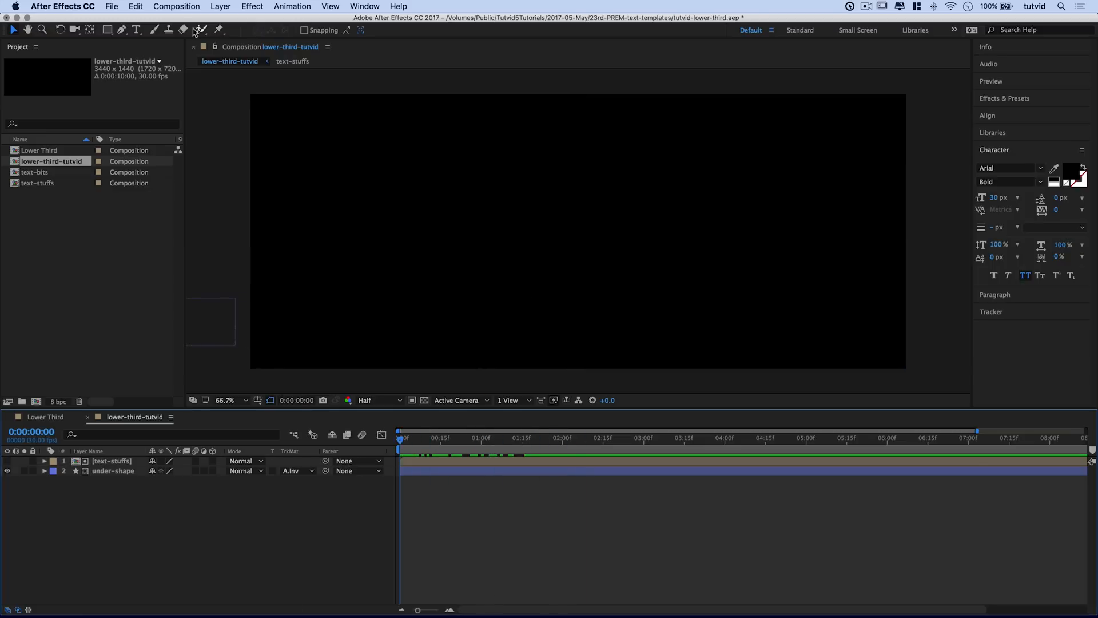
Step: Create a full-frame rectangle shape layer with a #496385 dark blue fill
double_click(107, 29)
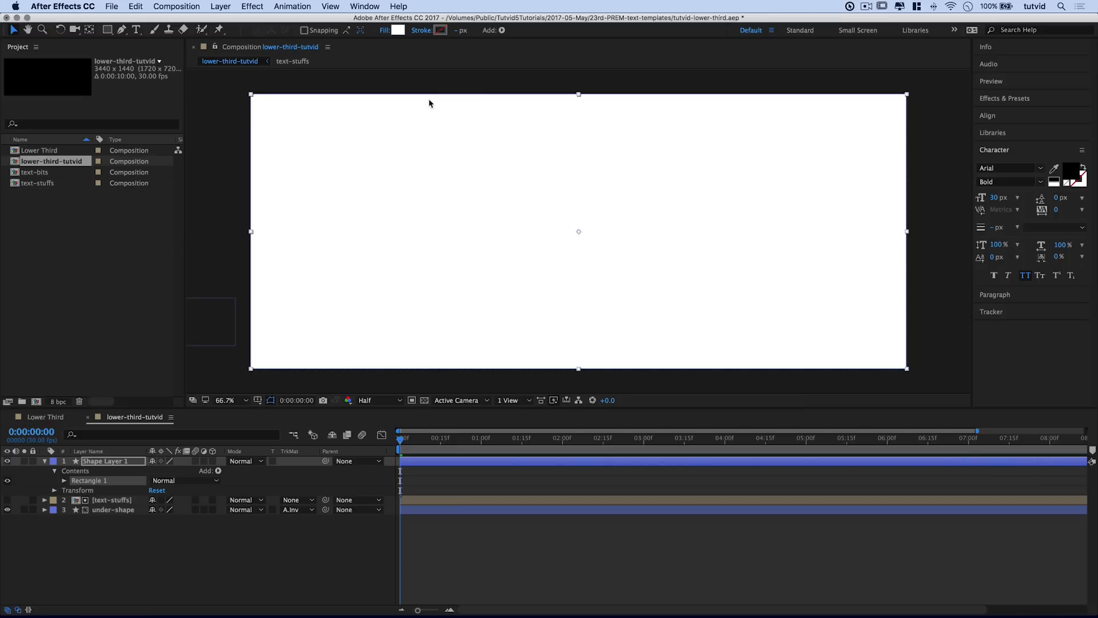
left_click(397, 30)
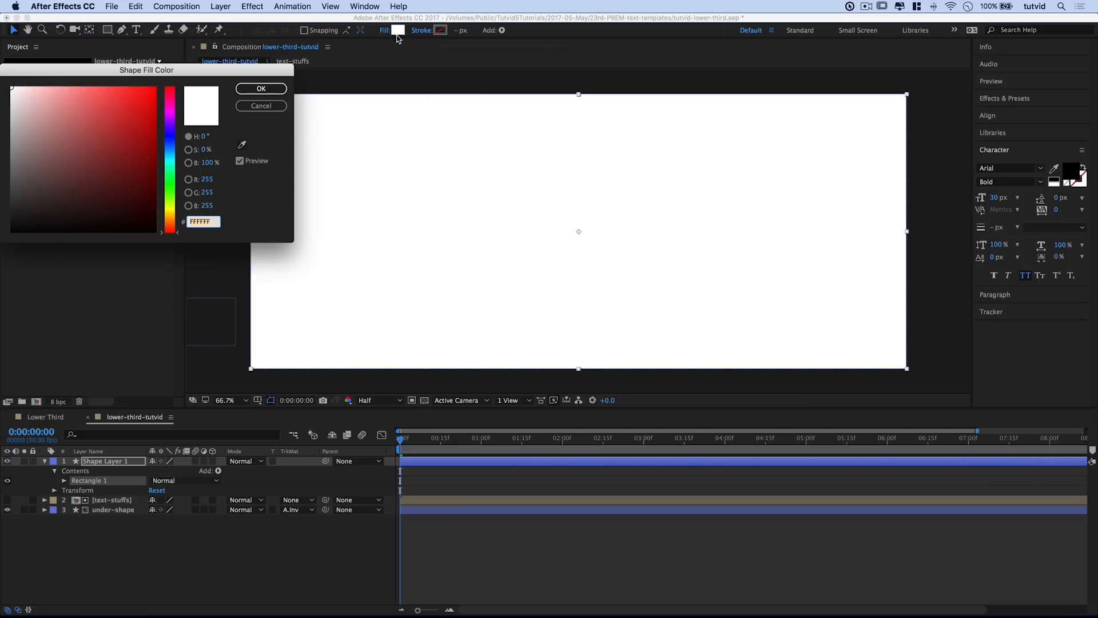
left_click(166, 146)
left_click_drag(130, 149, 76, 155)
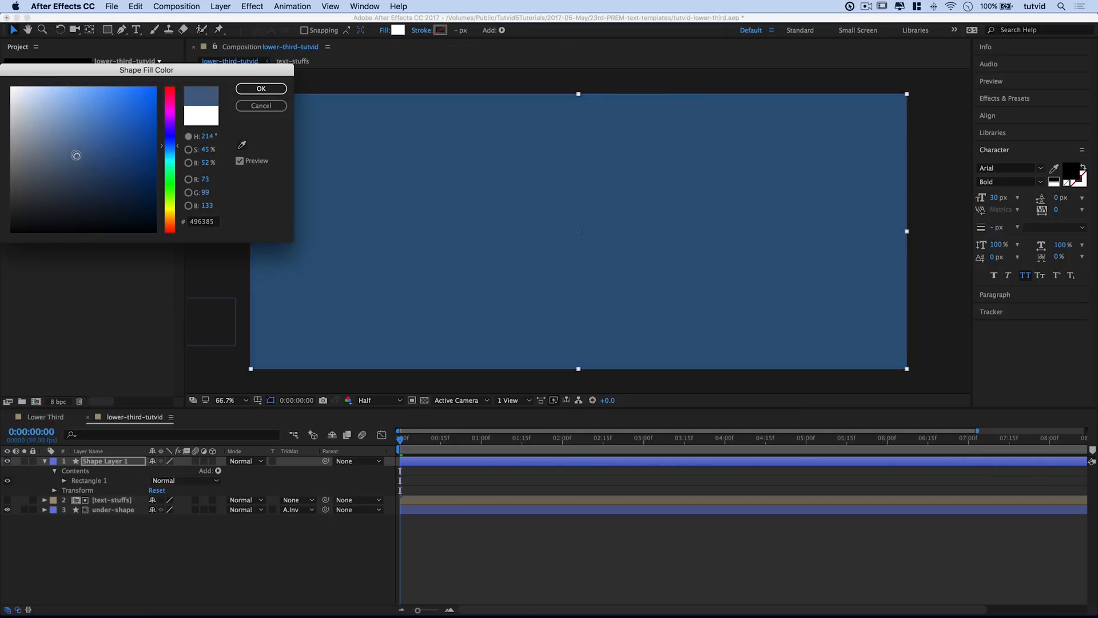
left_click(274, 90)
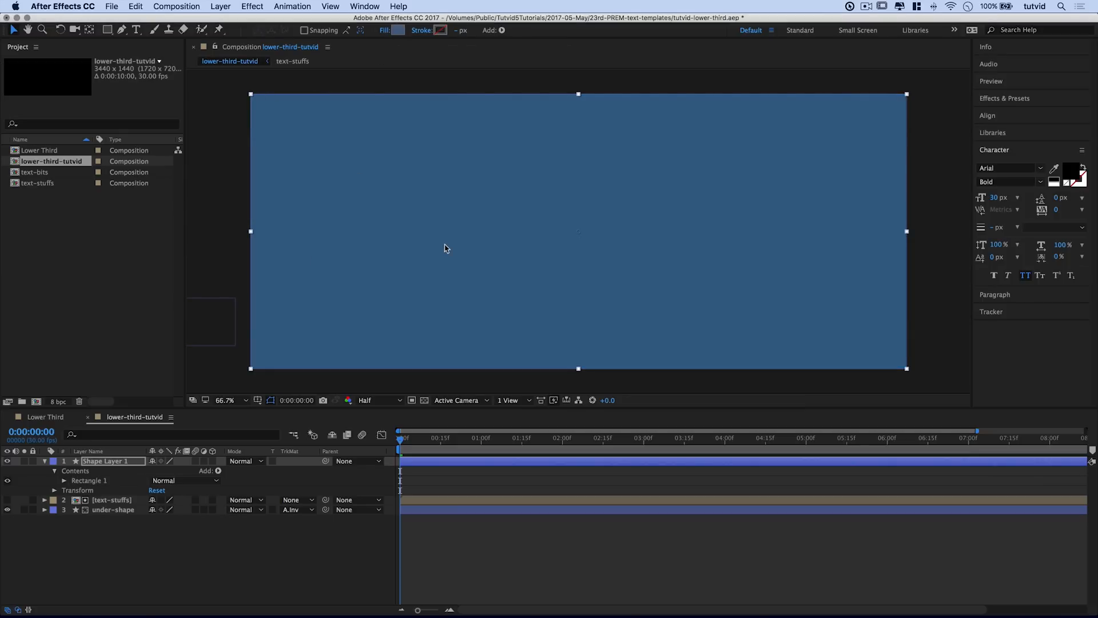
Step: Move Shape Layer 1 below under-shape, preview to 2:00, and collapse its properties
left_click_drag(113, 468, 130, 521)
left_click_drag(401, 454, 560, 450)
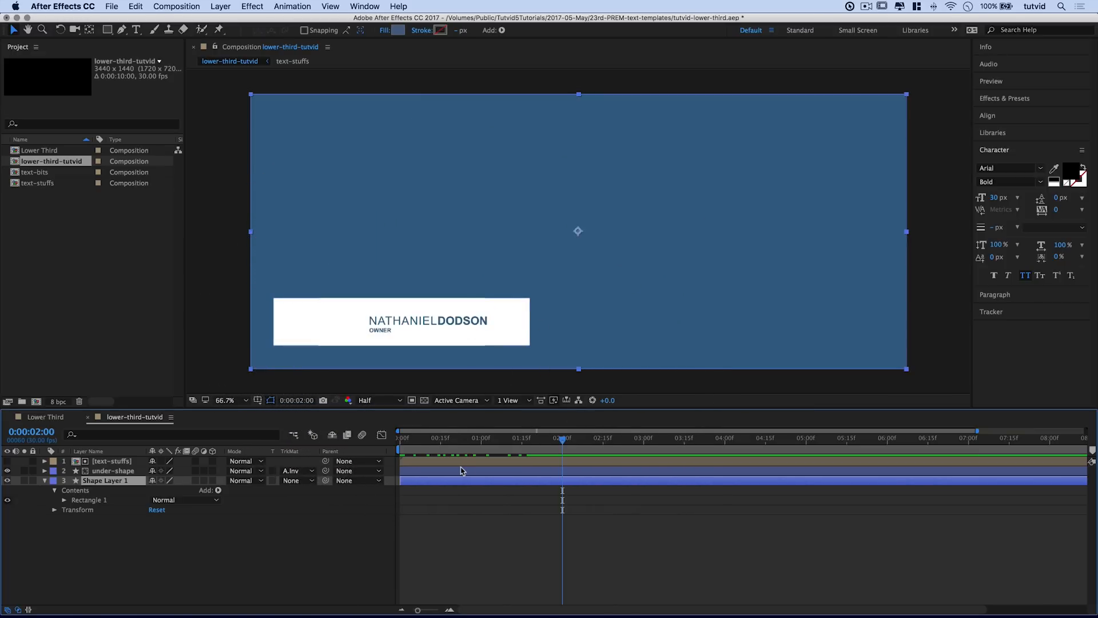
left_click(45, 480)
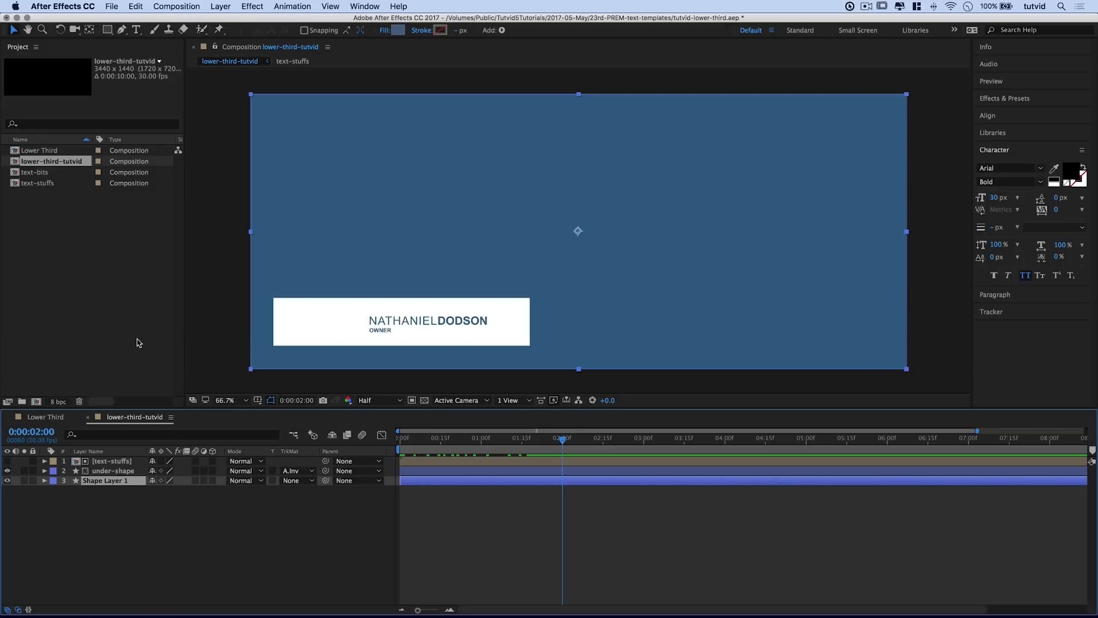
Step: Make Shape Layer 1 a Guide Layer, return to frame 0, and switch to Premiere Pro
right_click(105, 484)
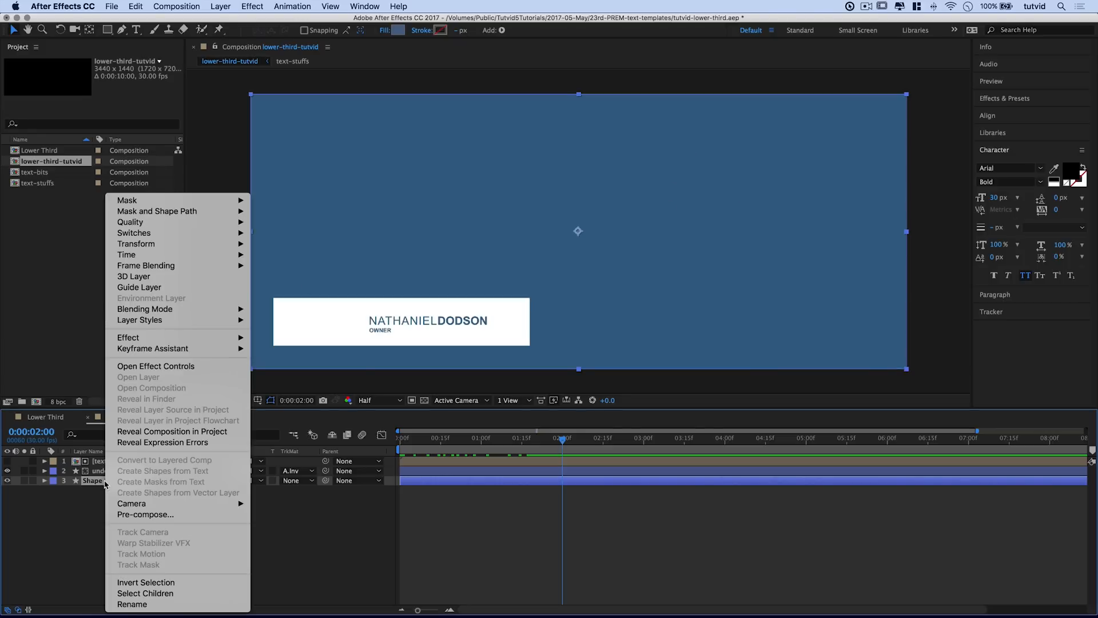
left_click(155, 293)
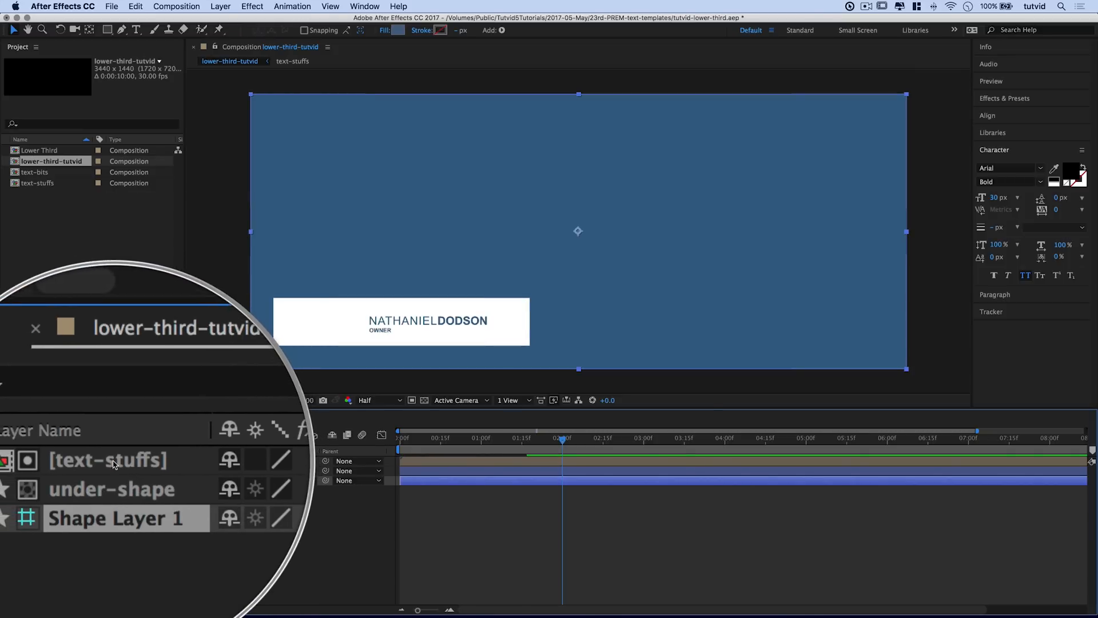
left_click_drag(417, 439, 401, 439)
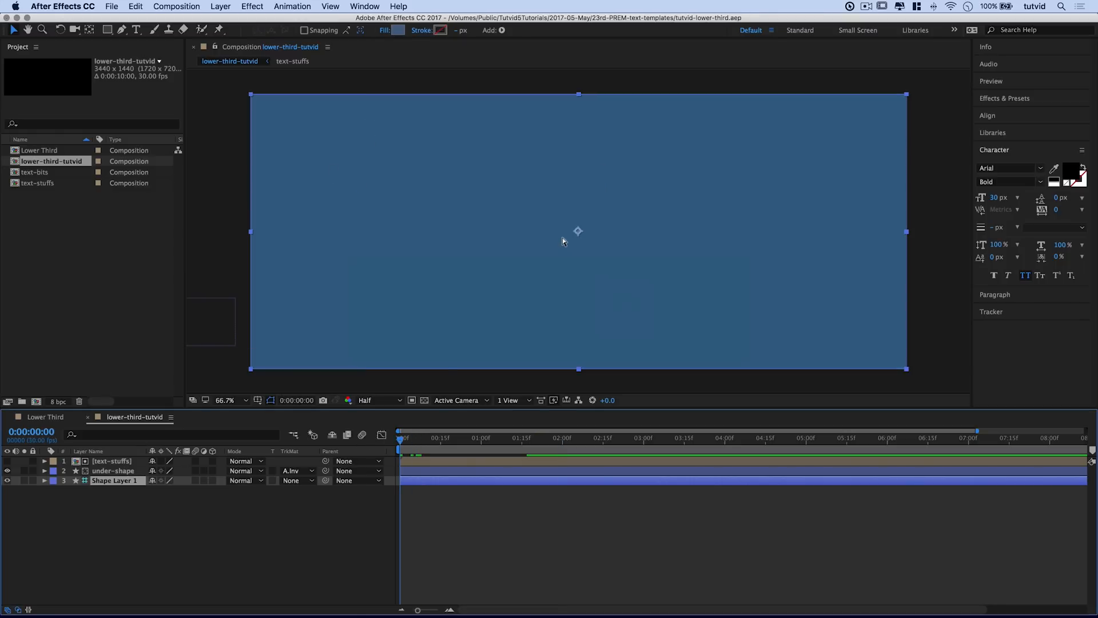
key("super+Tab")
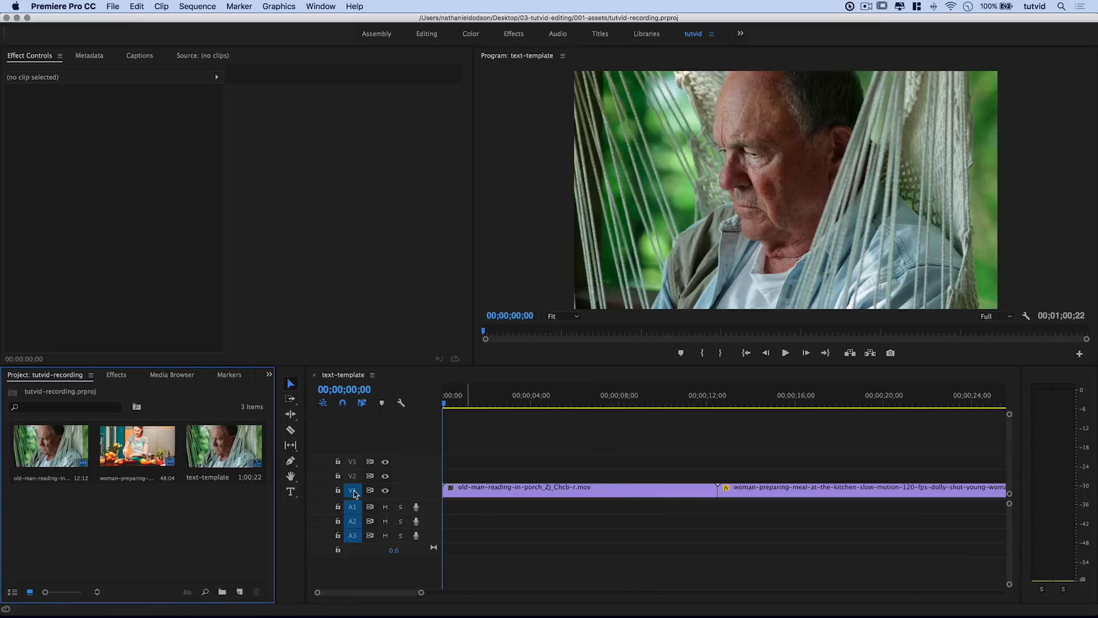
Step: Enlarge the Premiere video tracks to show thumbnails and scrub through the sequence
scroll(355, 492, "up", 2)
left_click(662, 401)
left_click_drag(661, 400, 795, 449)
left_click_drag(631, 405, 409, 408)
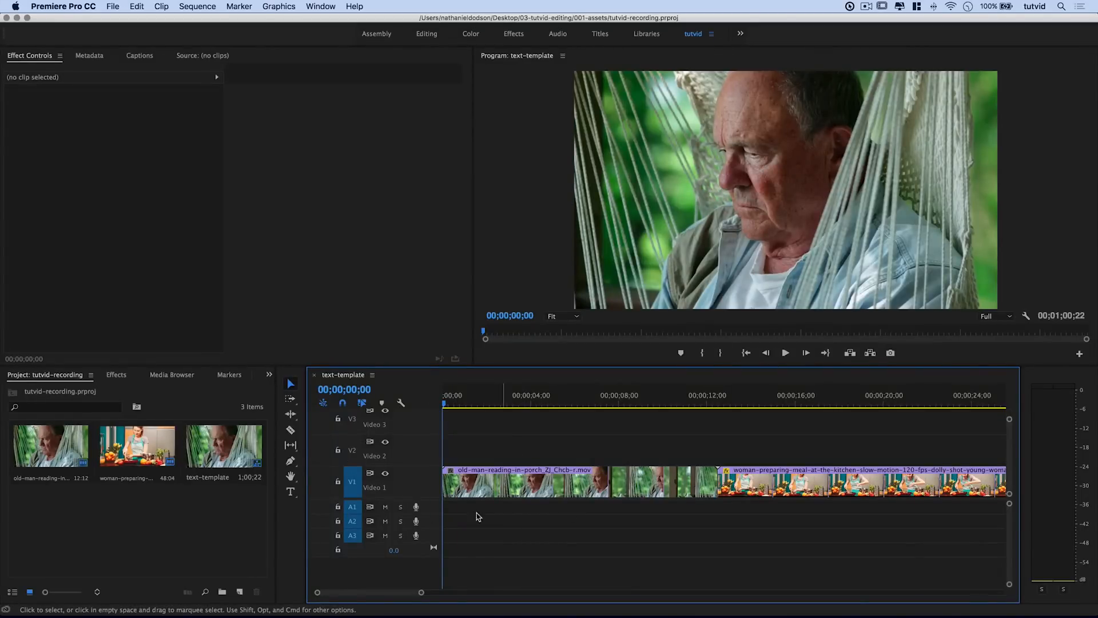
Step: Focus the Project bin, then bring the Finder Desktop window forward
left_click(35, 379)
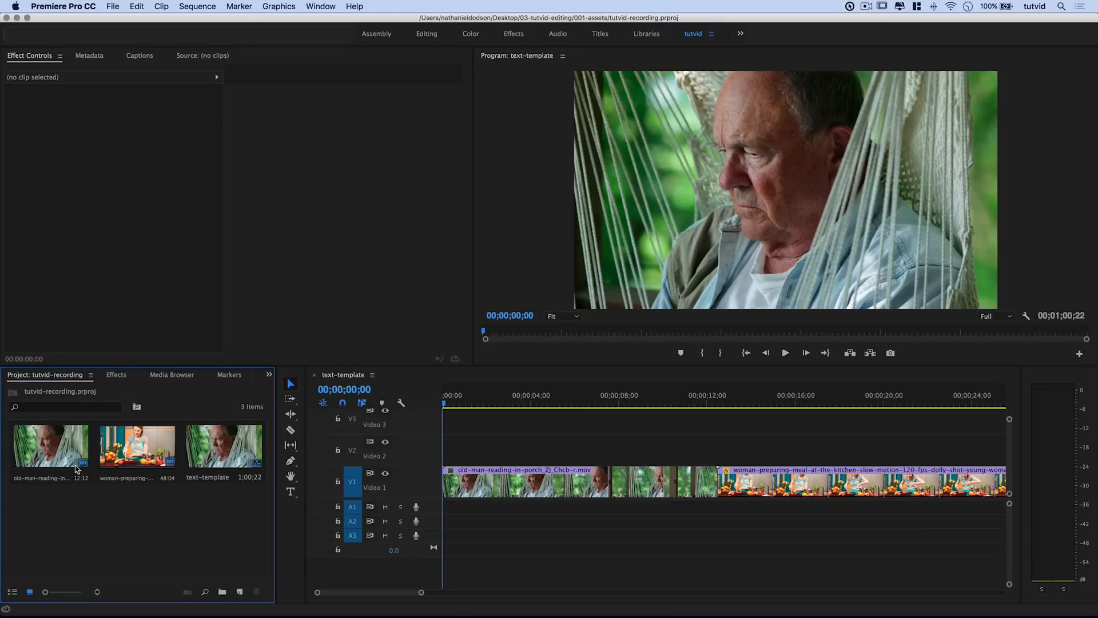
right_click(117, 521)
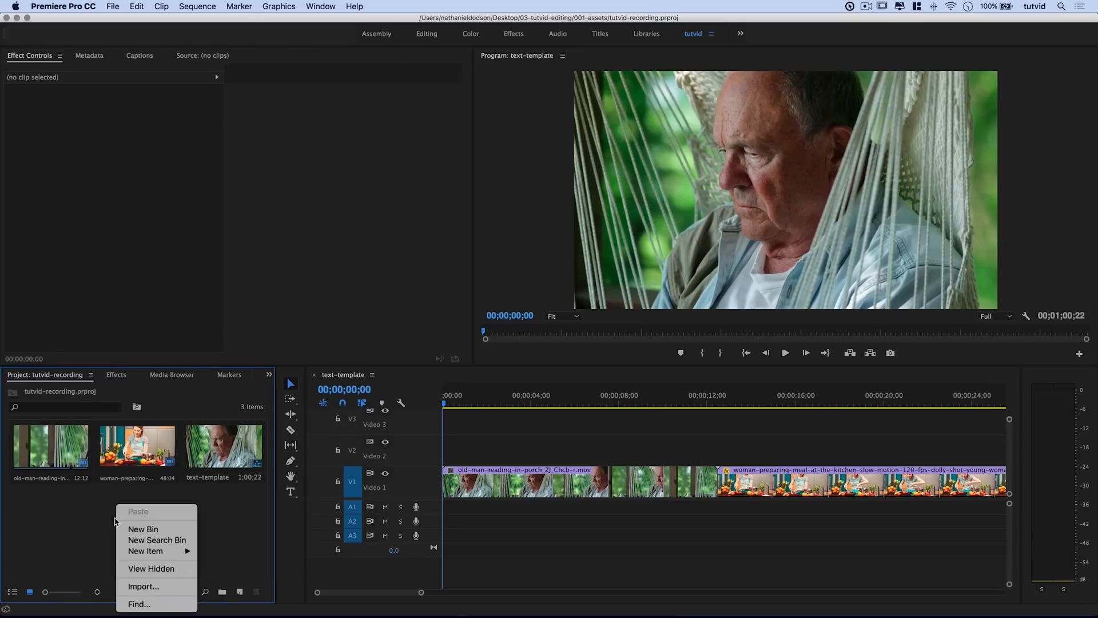
key("Escape")
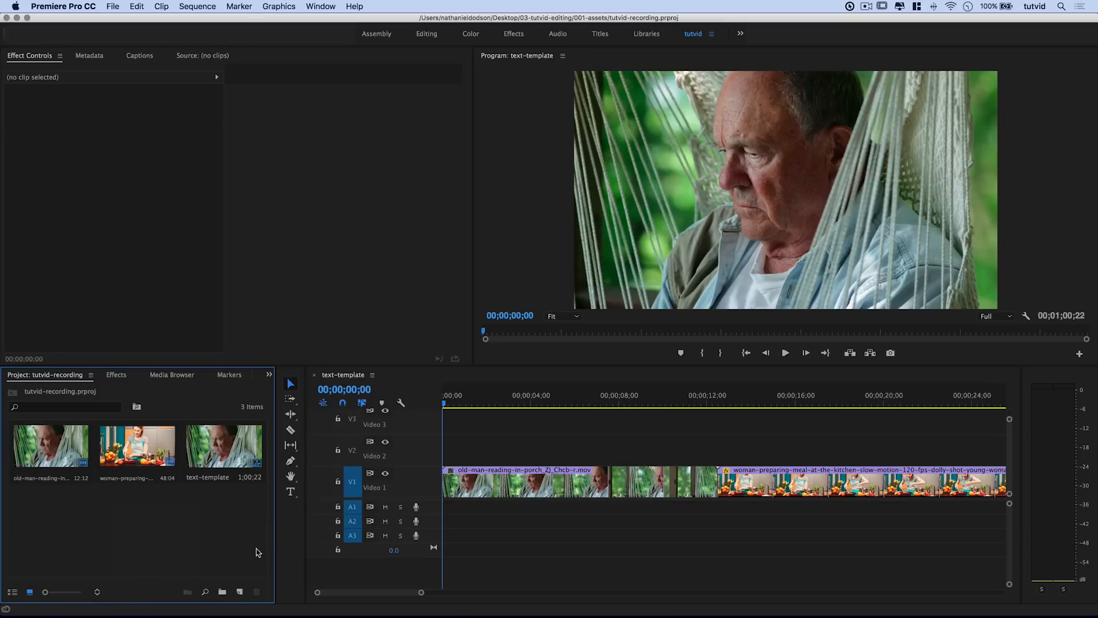
key("super+Tab")
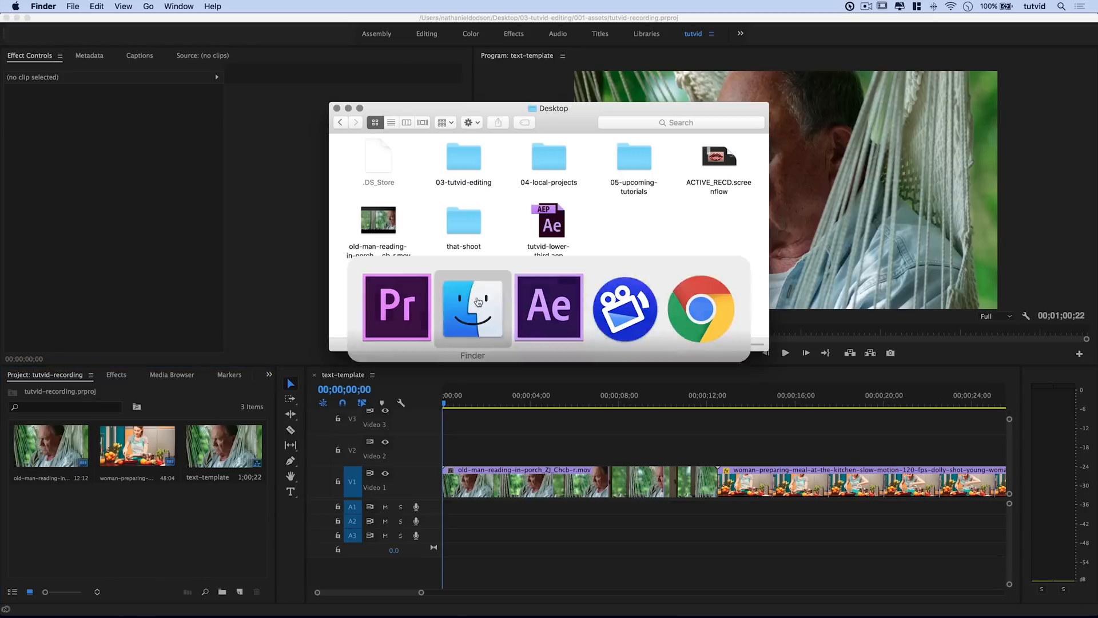
Step: Drag tutvid-lower-third.aep from the Desktop into Premiere's Project panel
left_click(548, 223)
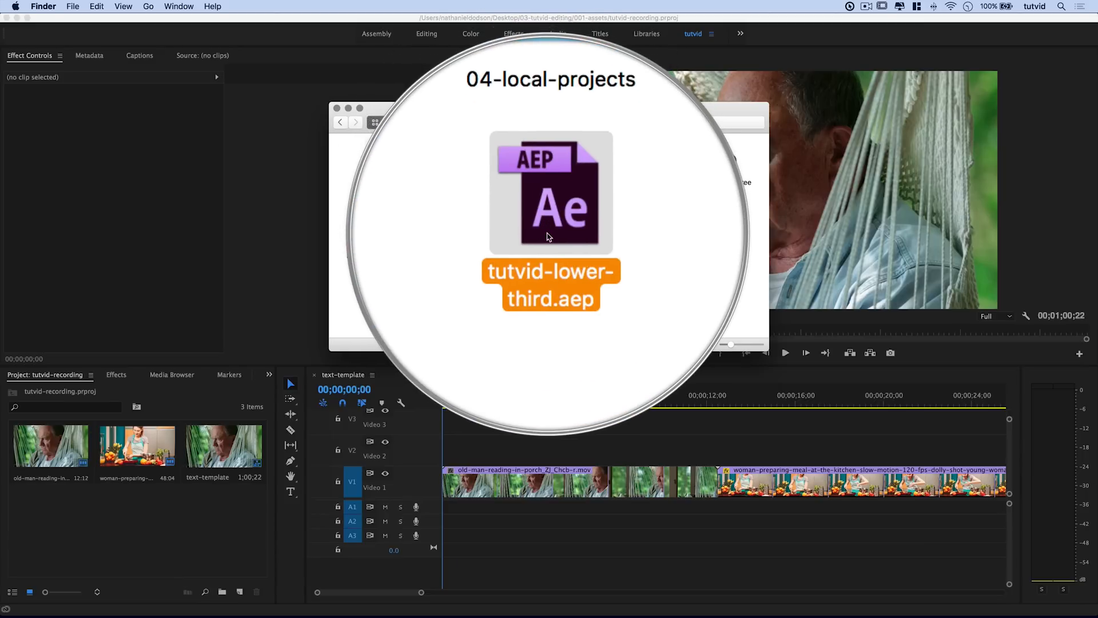
left_click_drag(556, 235, 136, 532)
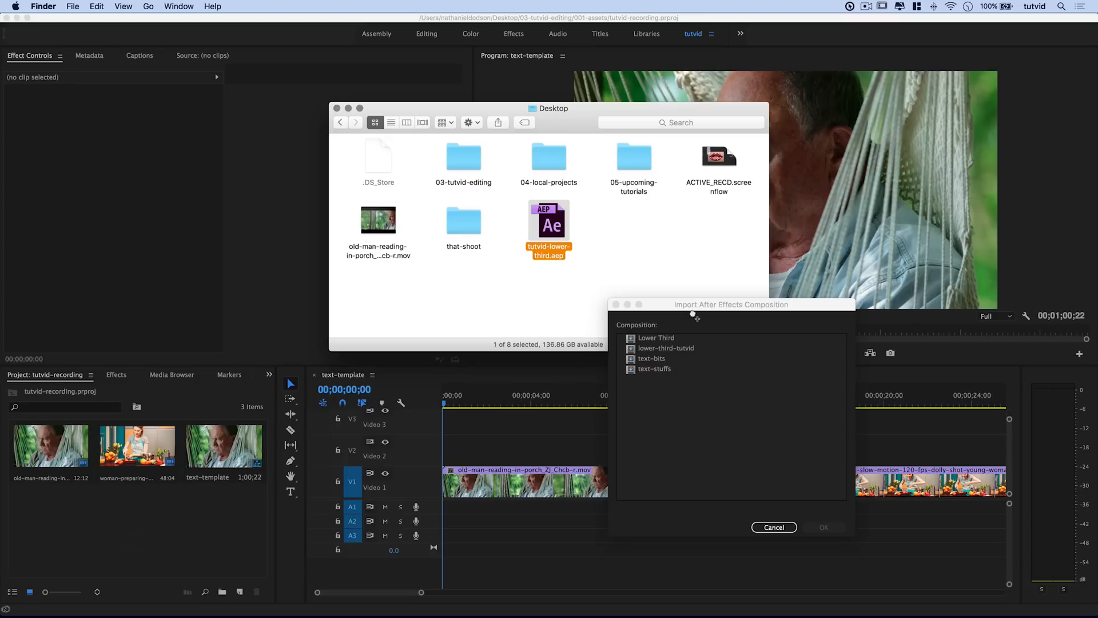
Step: Import only the lower-third-tutvid composition from the After Effects project
left_click_drag(699, 307, 435, 218)
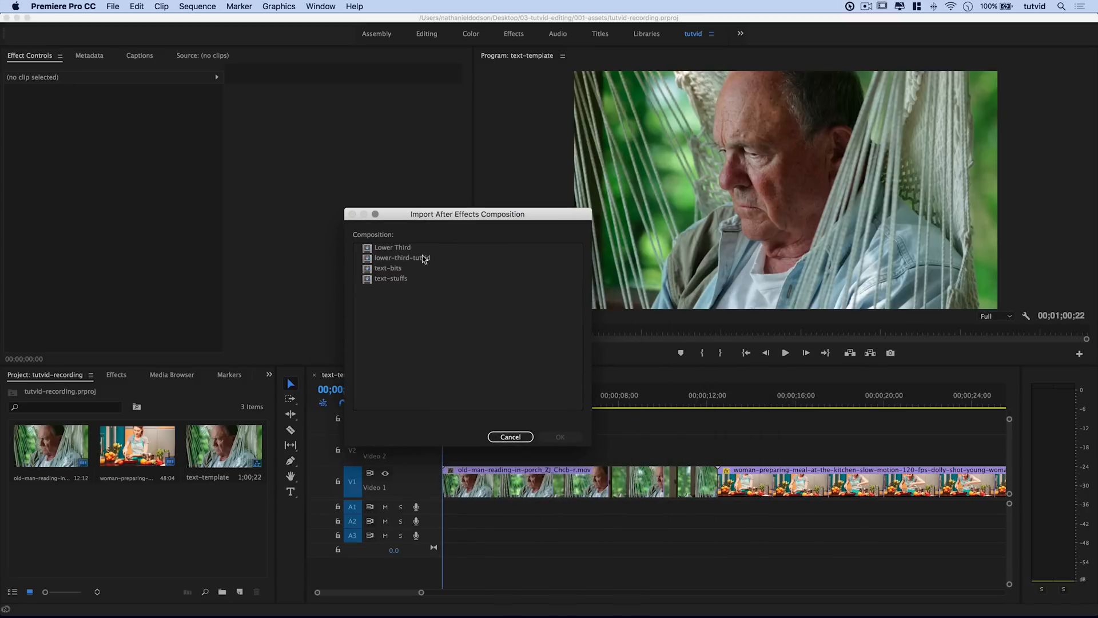
left_click(386, 280)
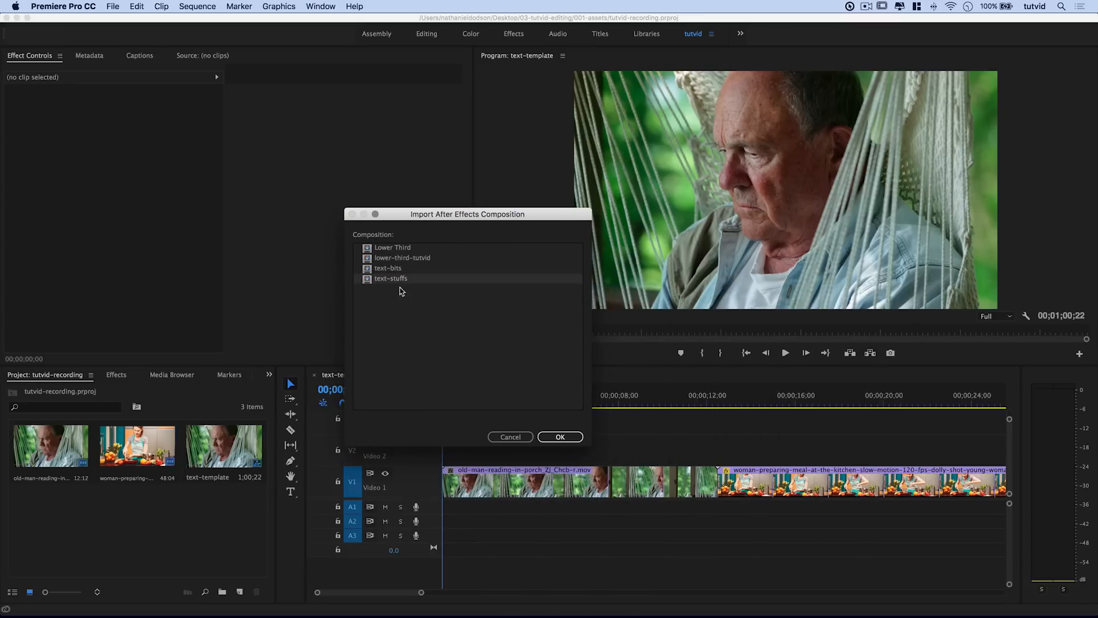
left_click(412, 261)
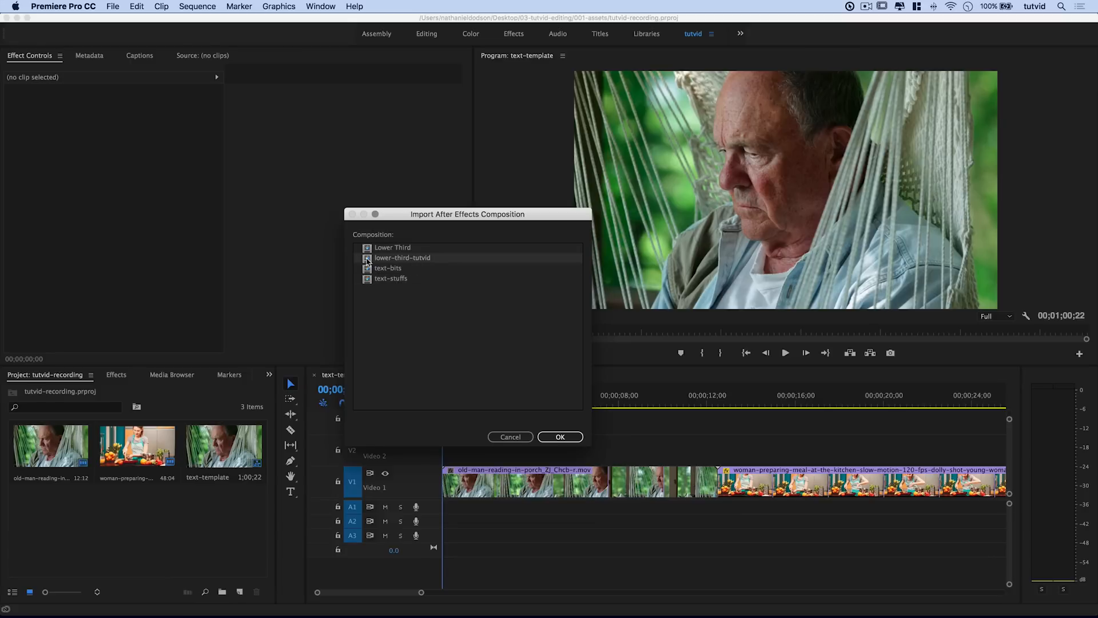
left_click(409, 248)
left_click(392, 270)
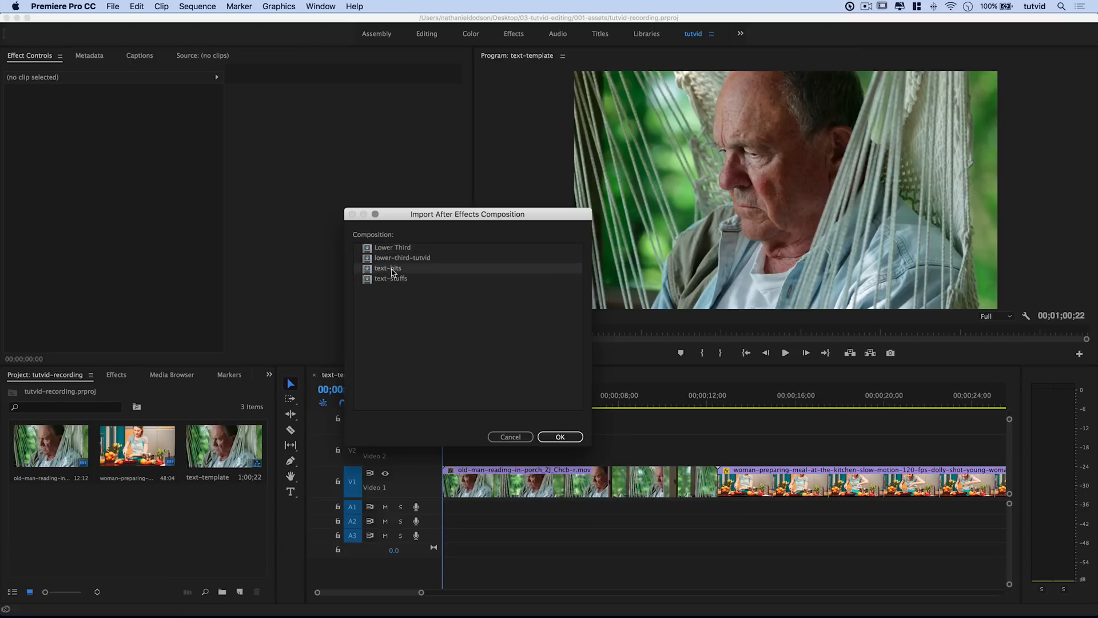
left_click(424, 261)
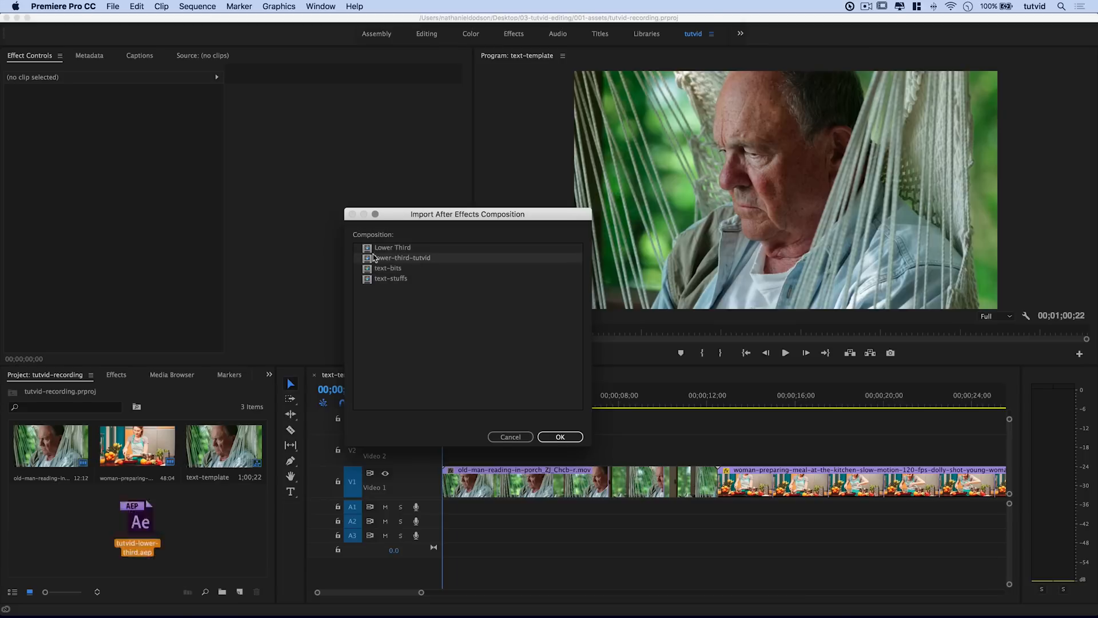
left_click(444, 262)
left_click(426, 261)
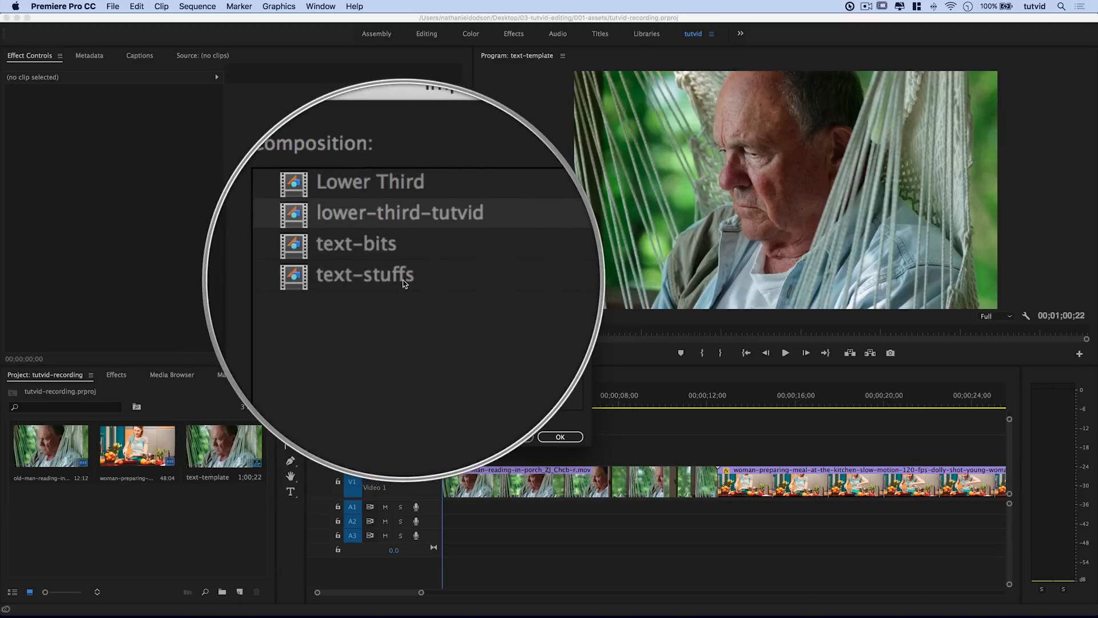
left_click(560, 437)
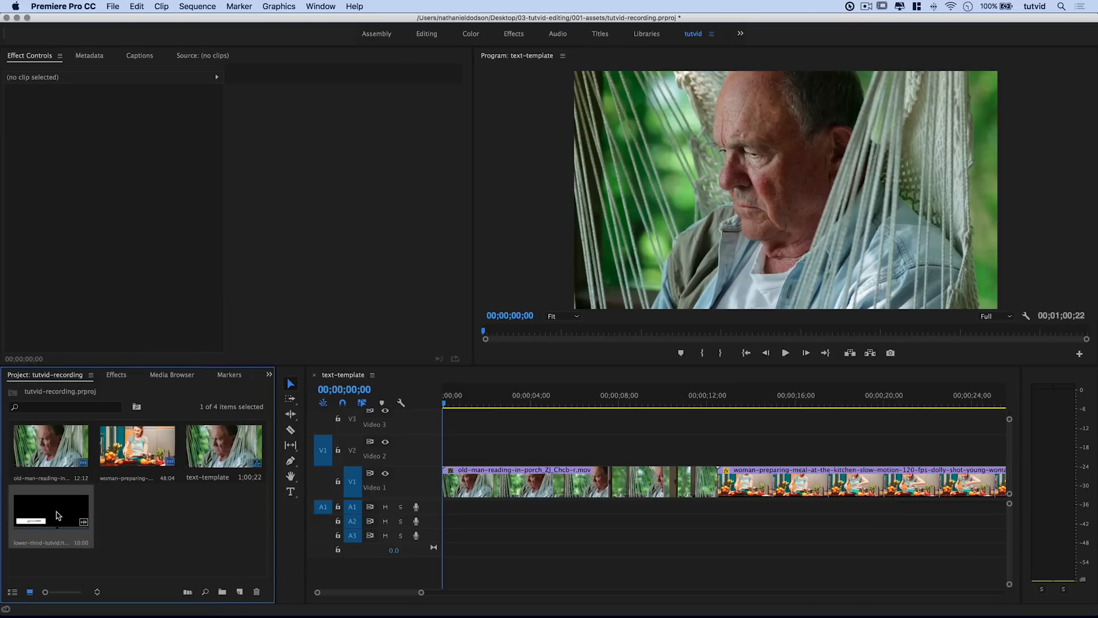
Step: Place lower-third-tutvid on V2 at the sequence start, preview it, and select the clip
left_click_drag(58, 515, 458, 443)
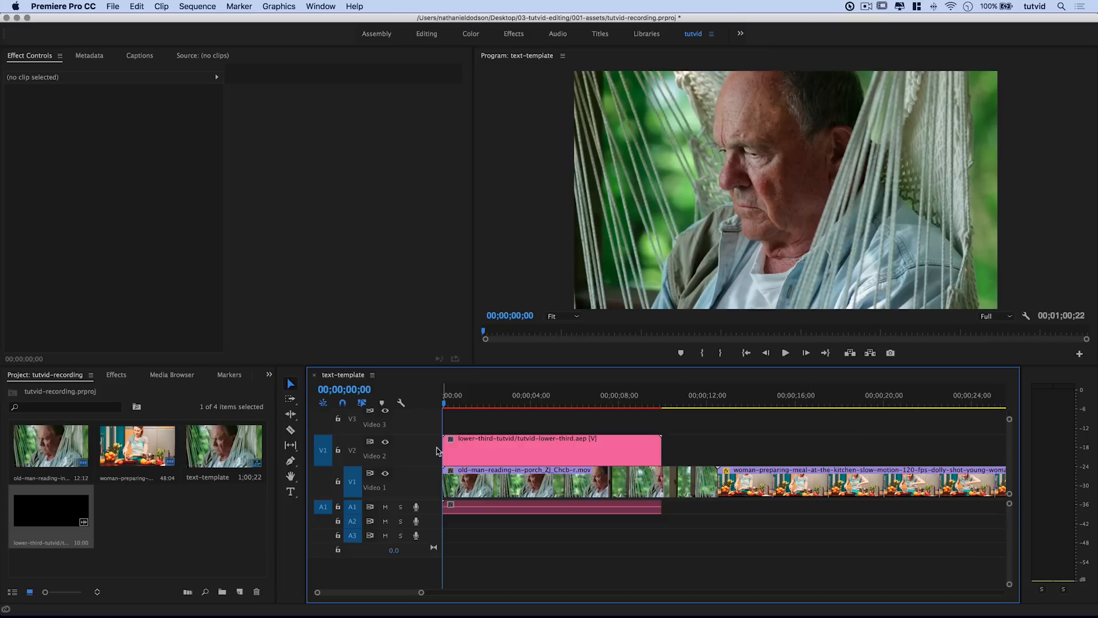
left_click_drag(463, 403, 463, 448)
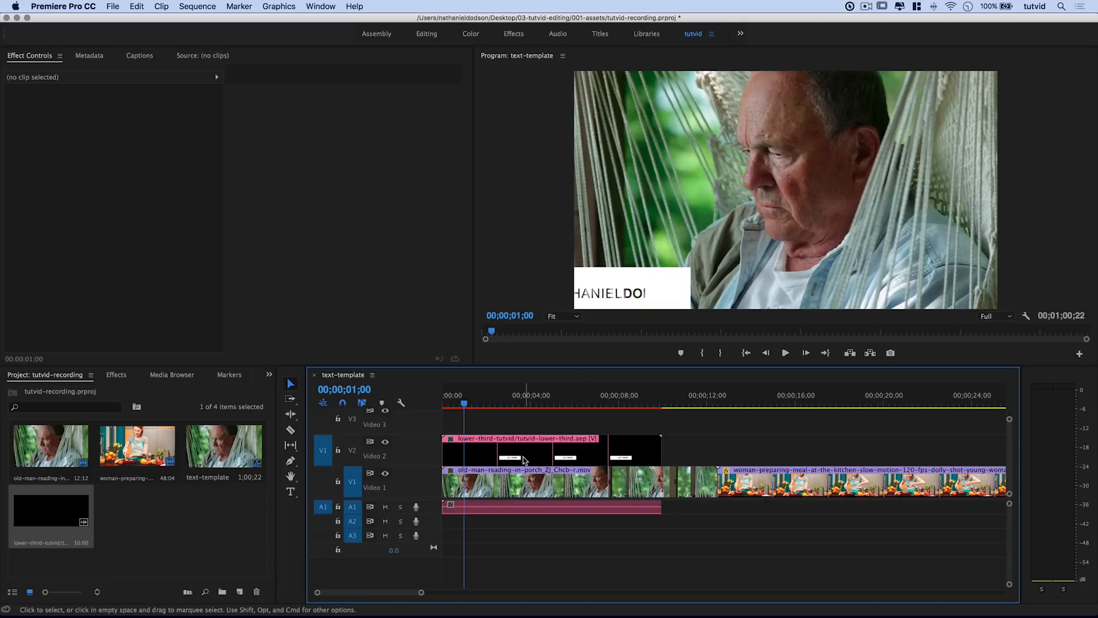
left_click(494, 462)
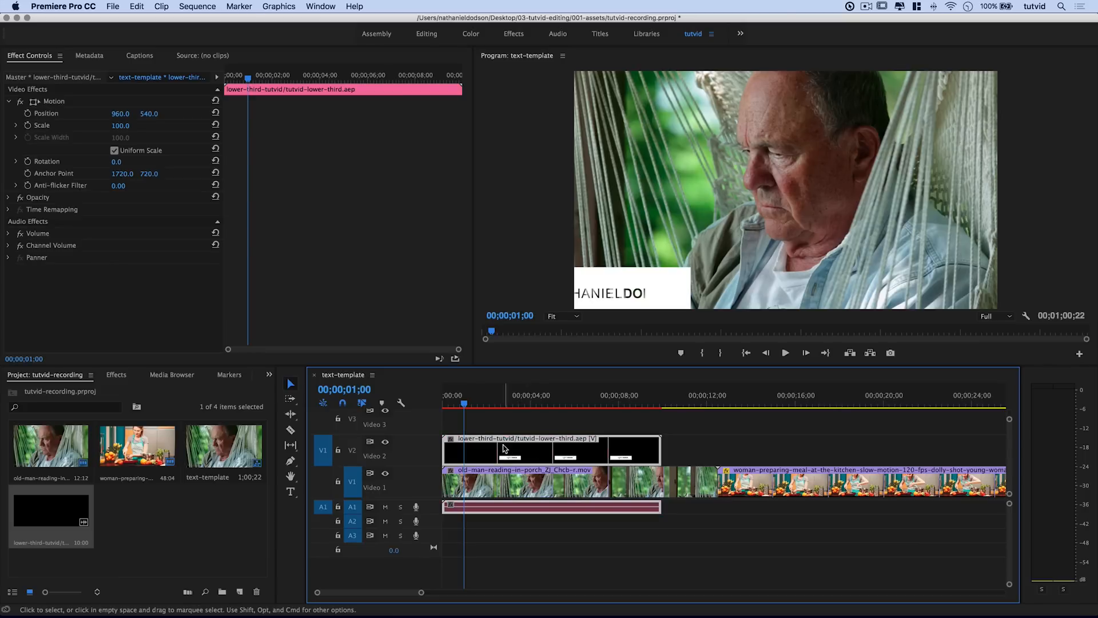
Step: Apply Scale to Frame Size to the V2 lower-third clip and preview it
right_click(501, 449)
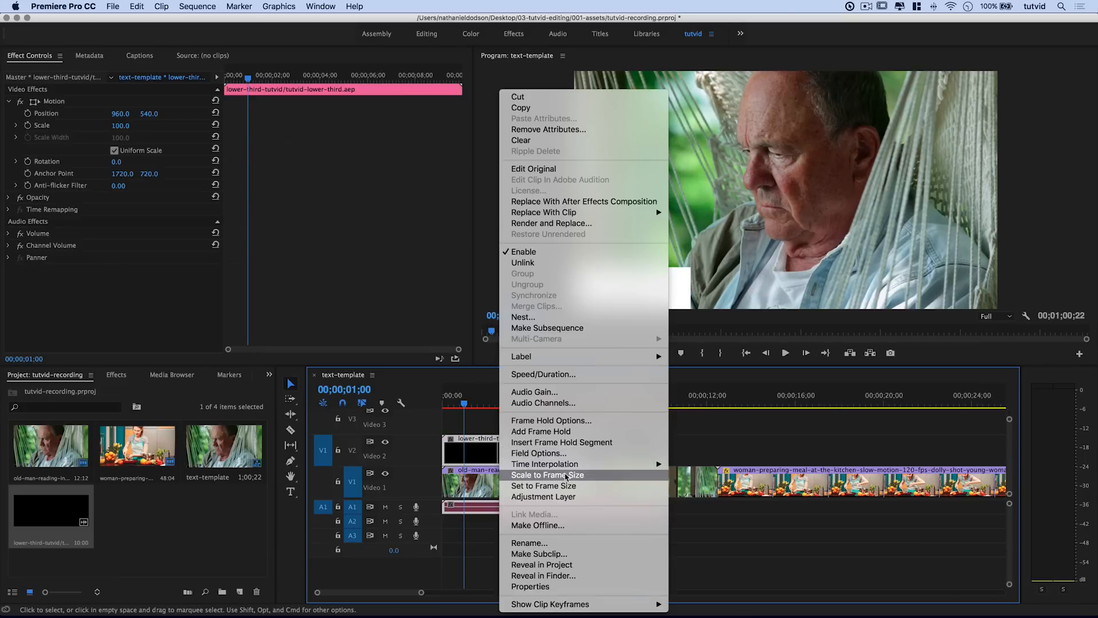
left_click(567, 476)
left_click_drag(469, 406, 533, 423)
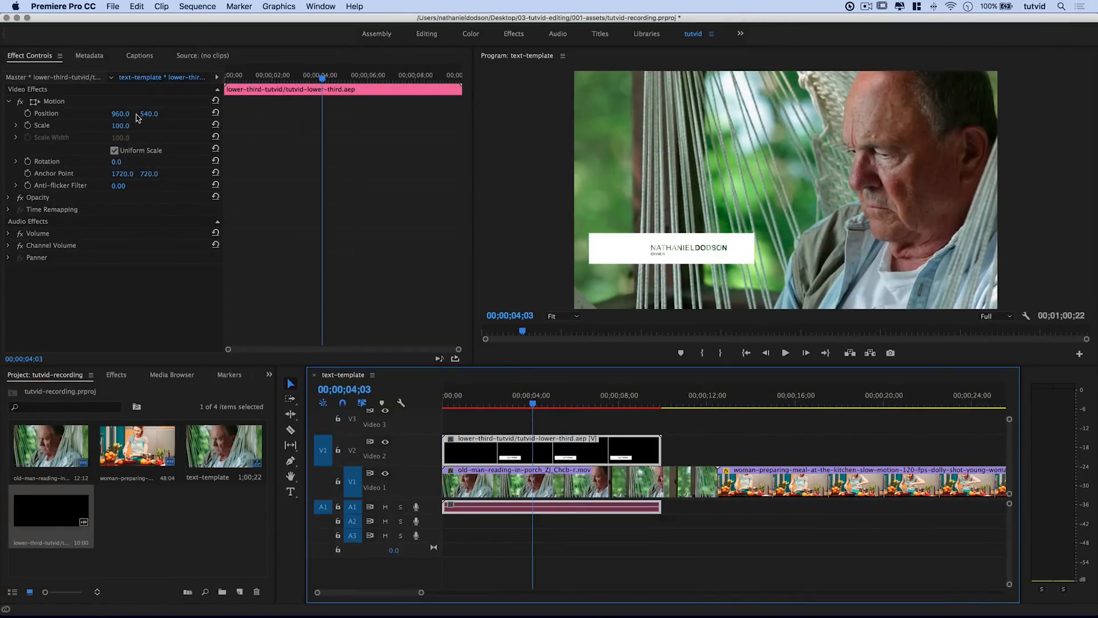
Step: Try lowering the title's Position Y, then undo it back to 540
left_click_drag(144, 113, 200, 114)
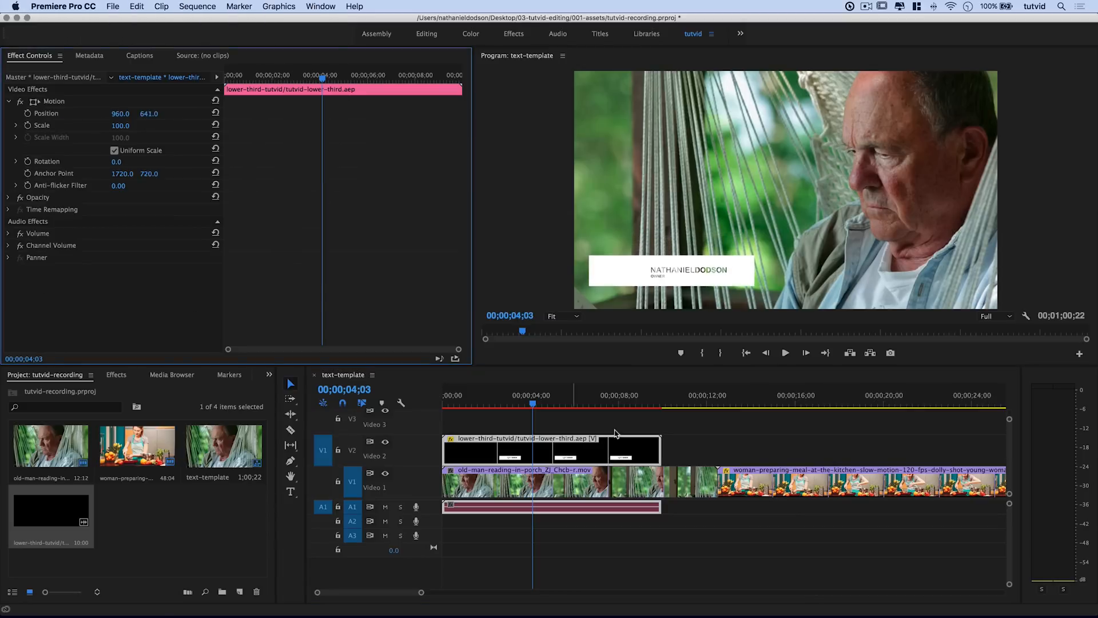
left_click(471, 405)
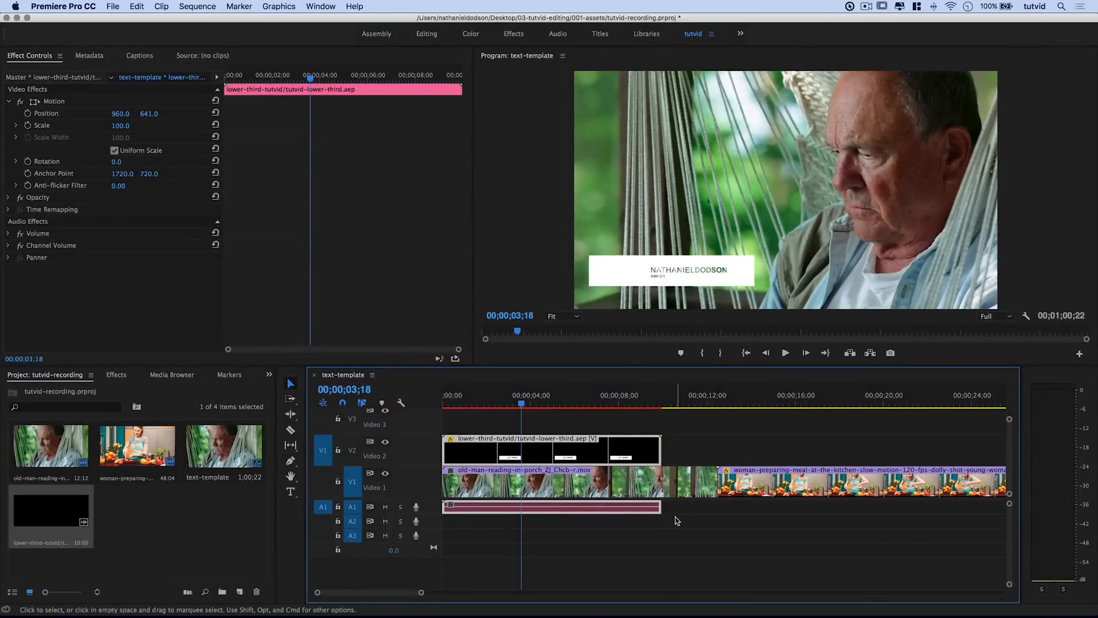
key("super+z")
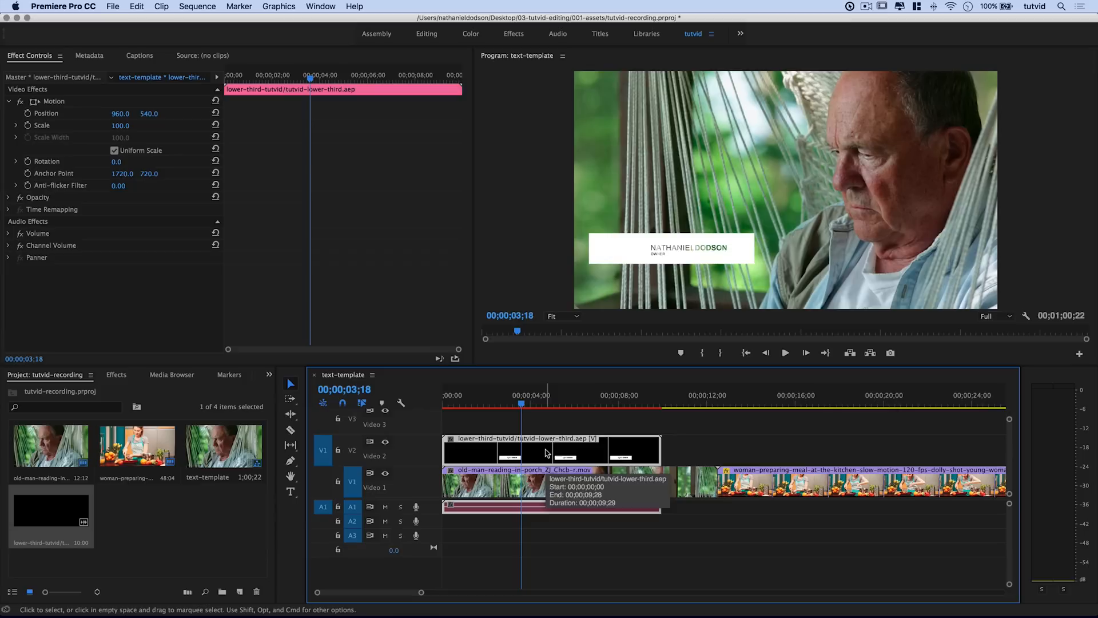
Step: Switch Effect Controls to the lower-third master clip to show its editable text fields
left_click(70, 527)
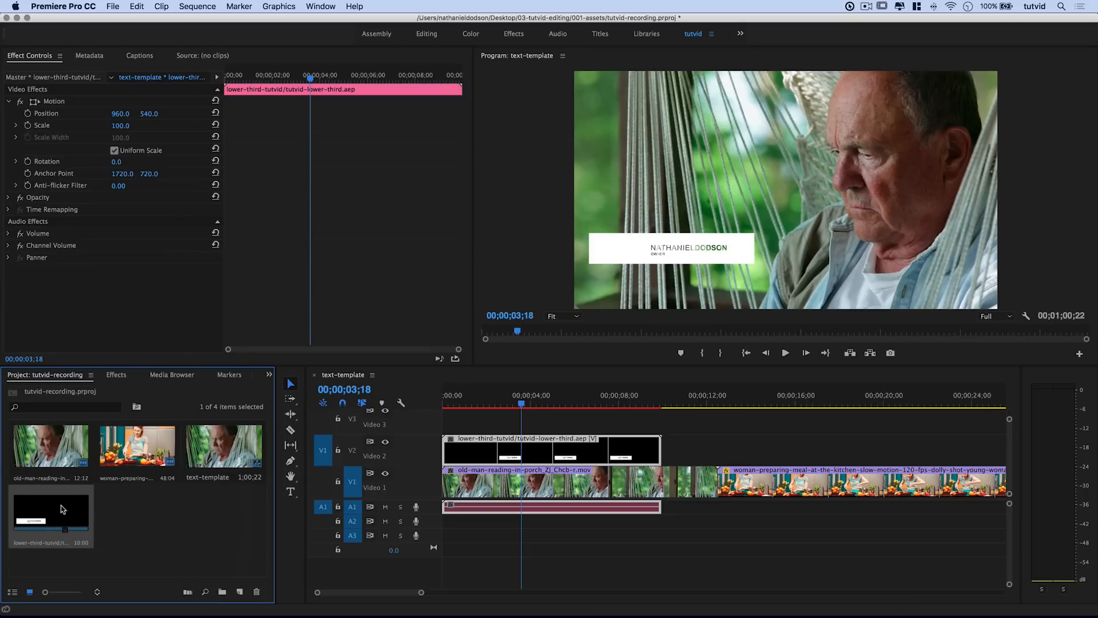
left_click(91, 76)
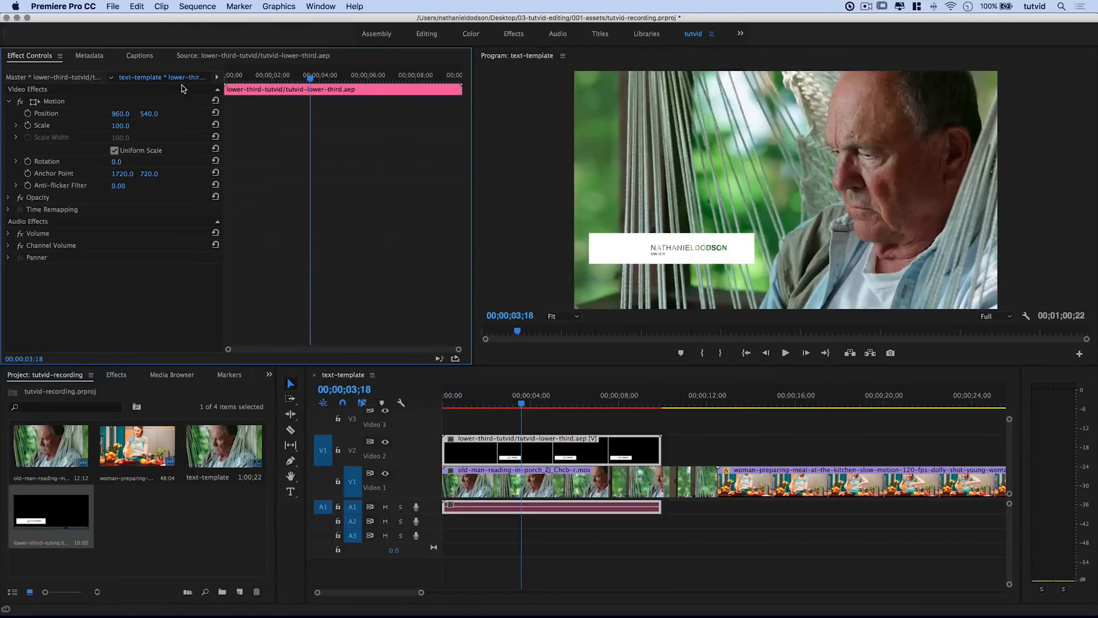
left_click(25, 76)
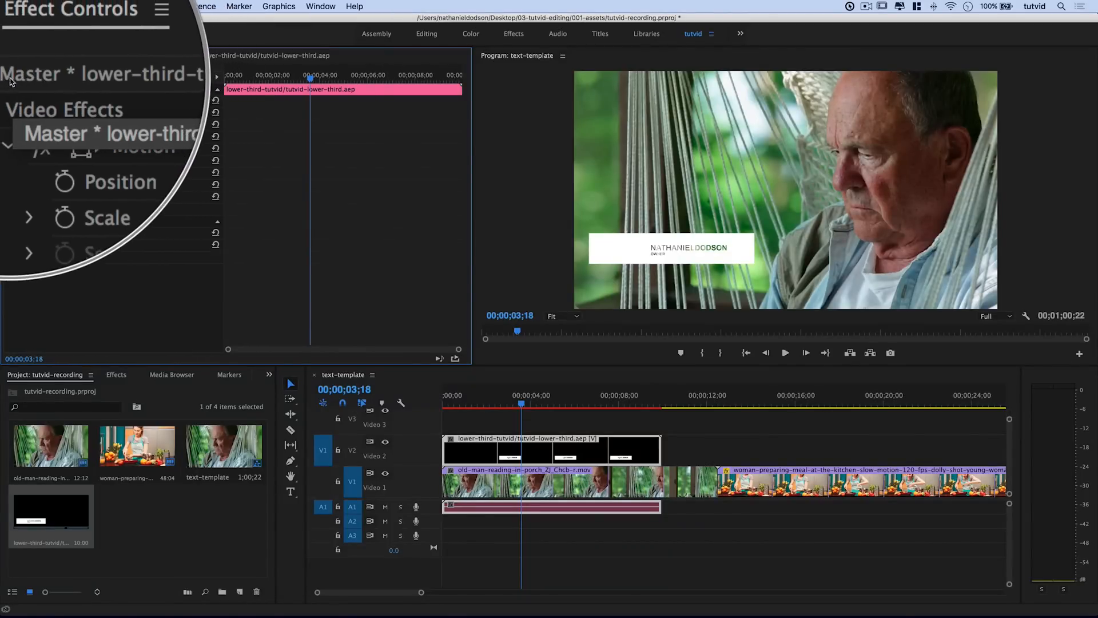
left_click(65, 84)
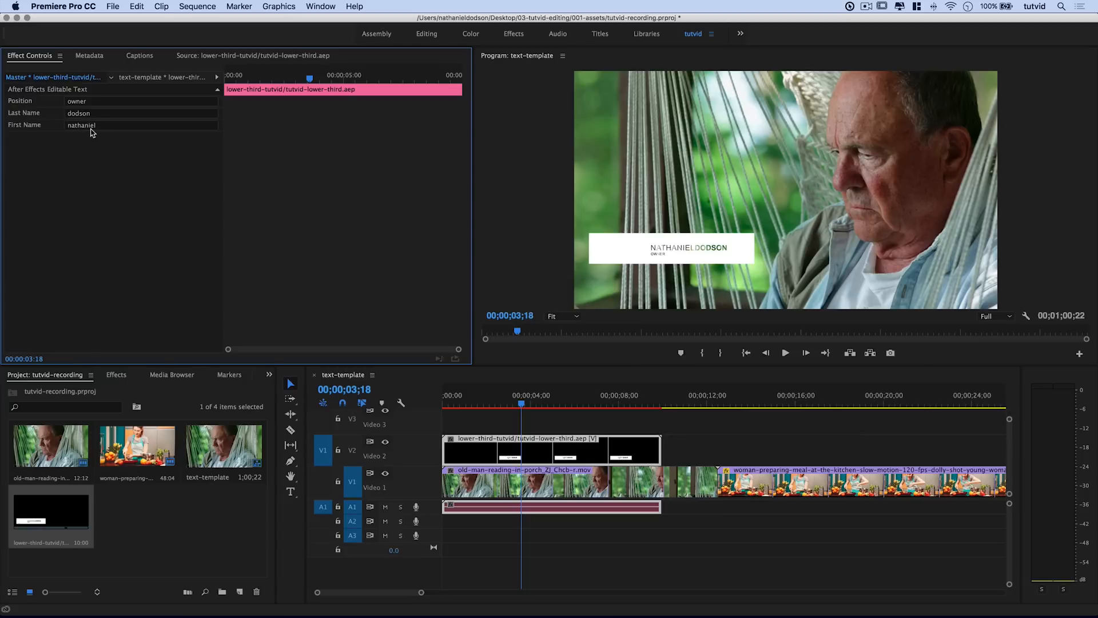
Step: Enter a new first name and last name in the editable text fields
left_click(77, 127)
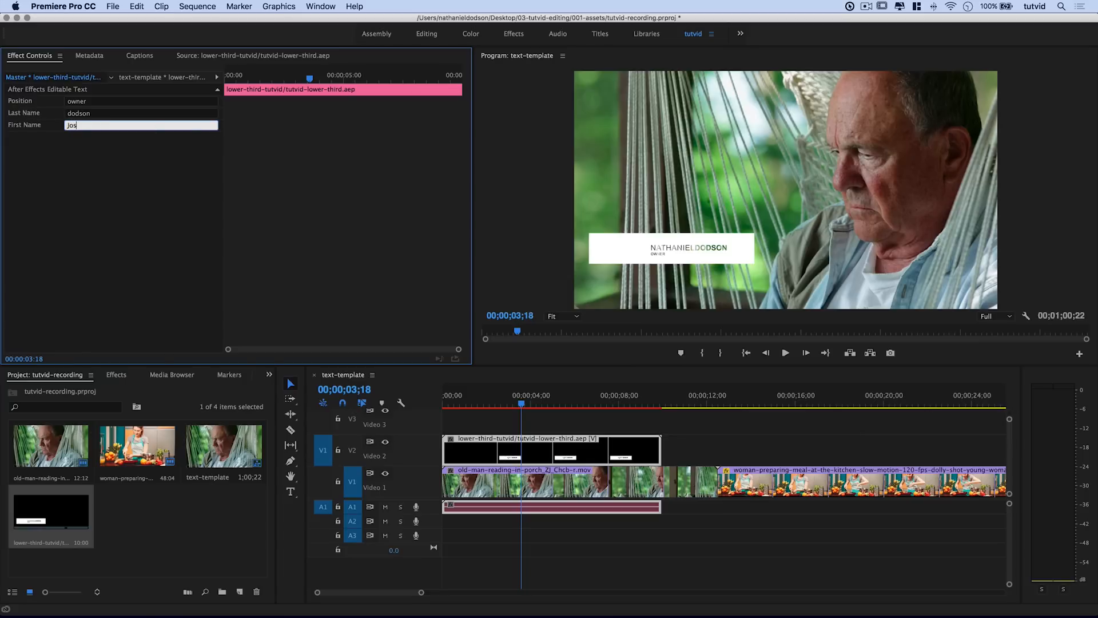
key("Return")
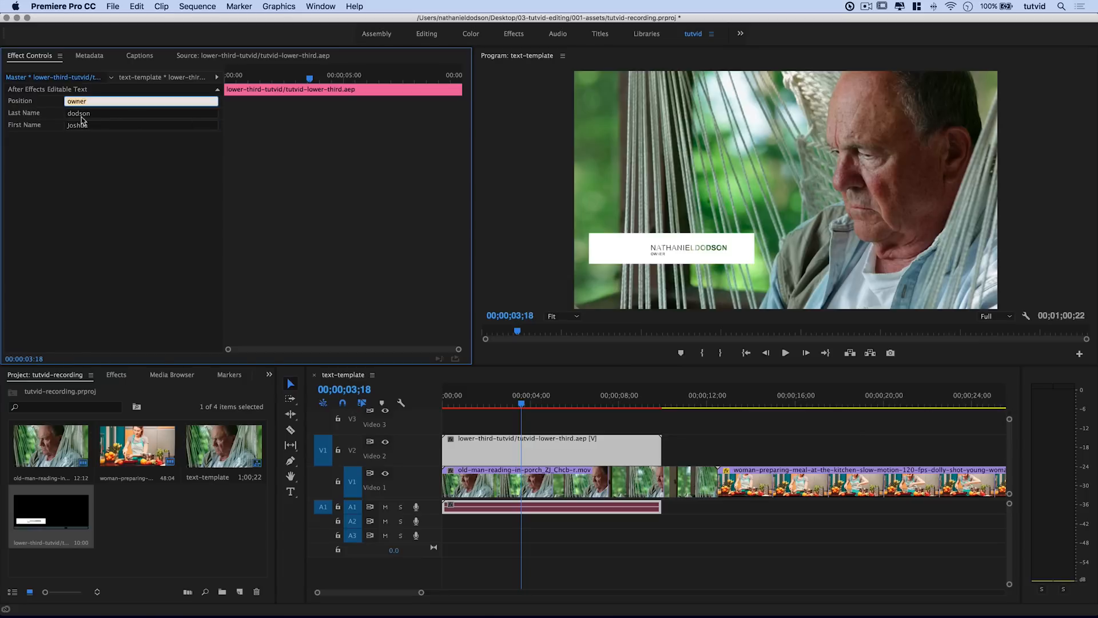
left_click(73, 114)
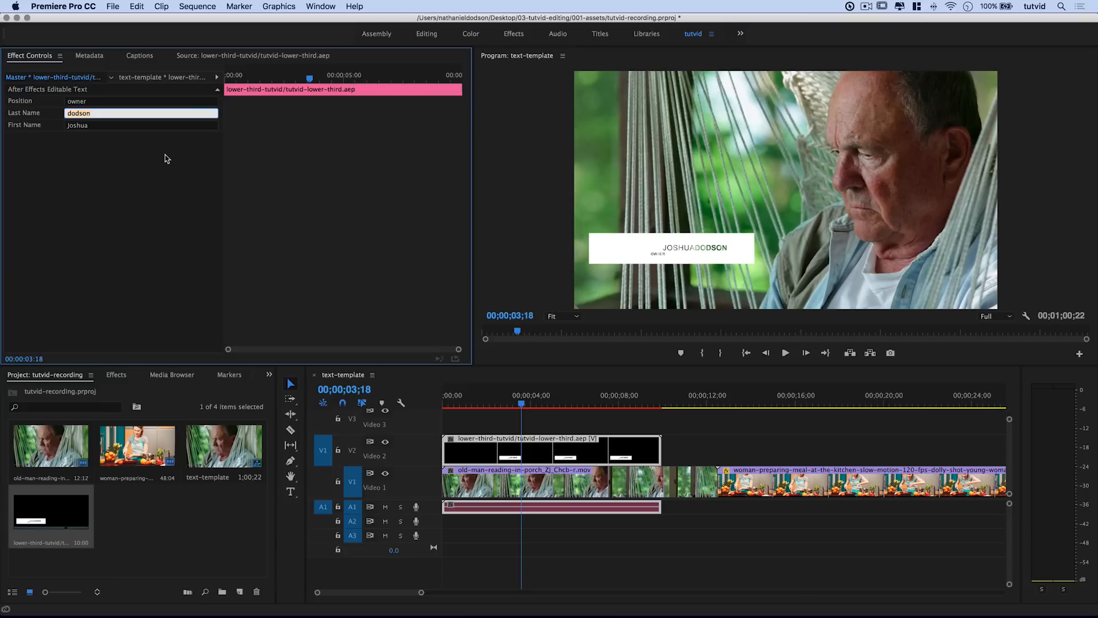
key("Return")
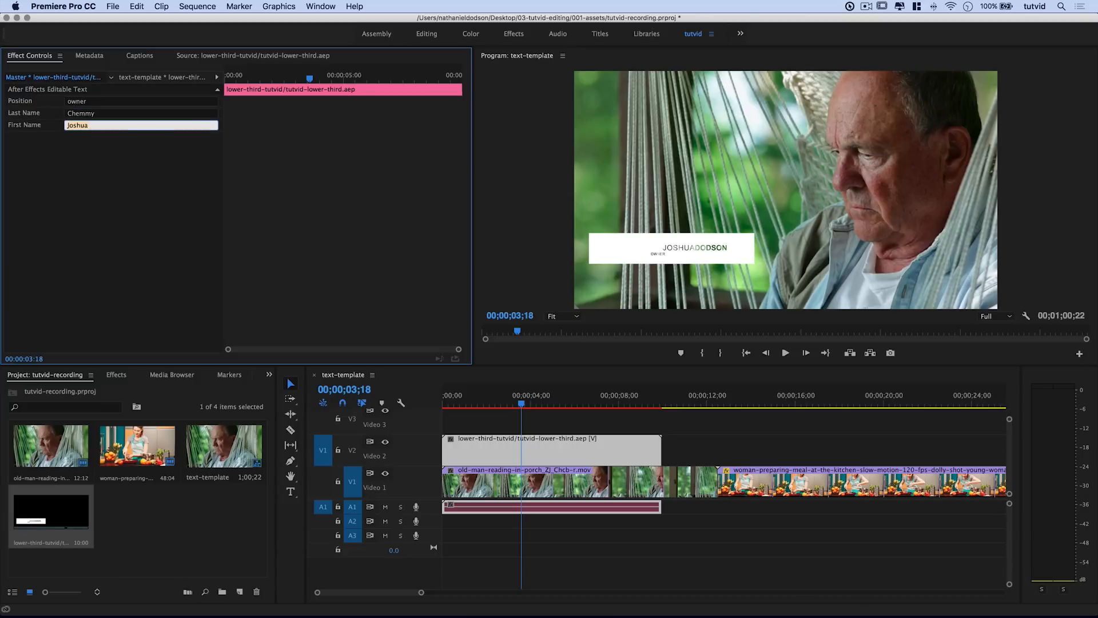
Step: Change the Position text field to the job title Relaxation Expert
left_click(92, 125)
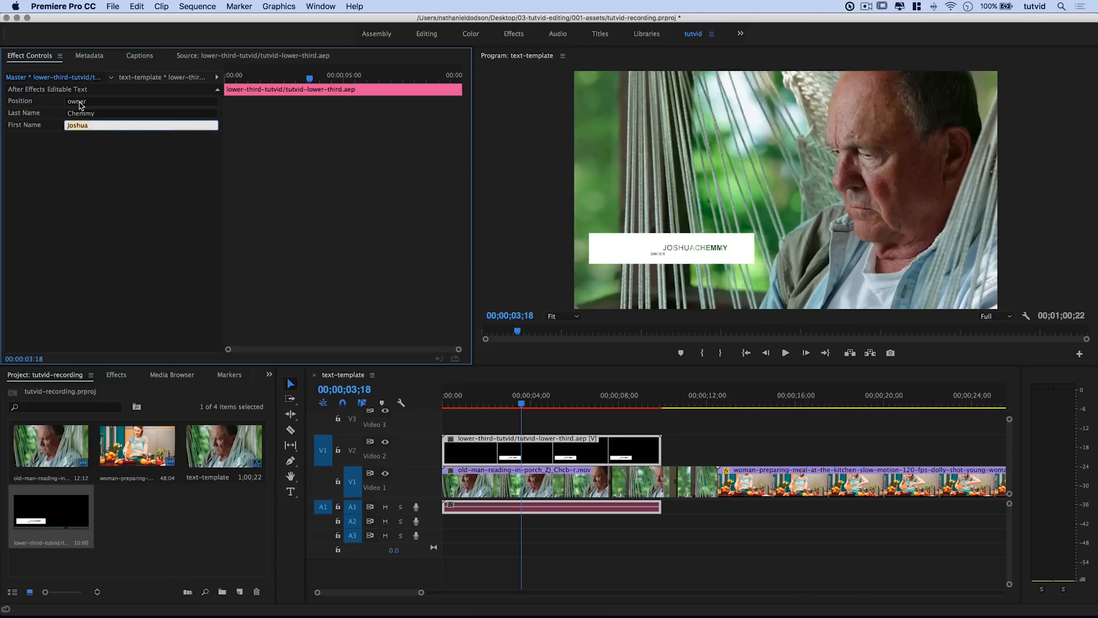
left_click(80, 103)
type("Relaxation Expert")
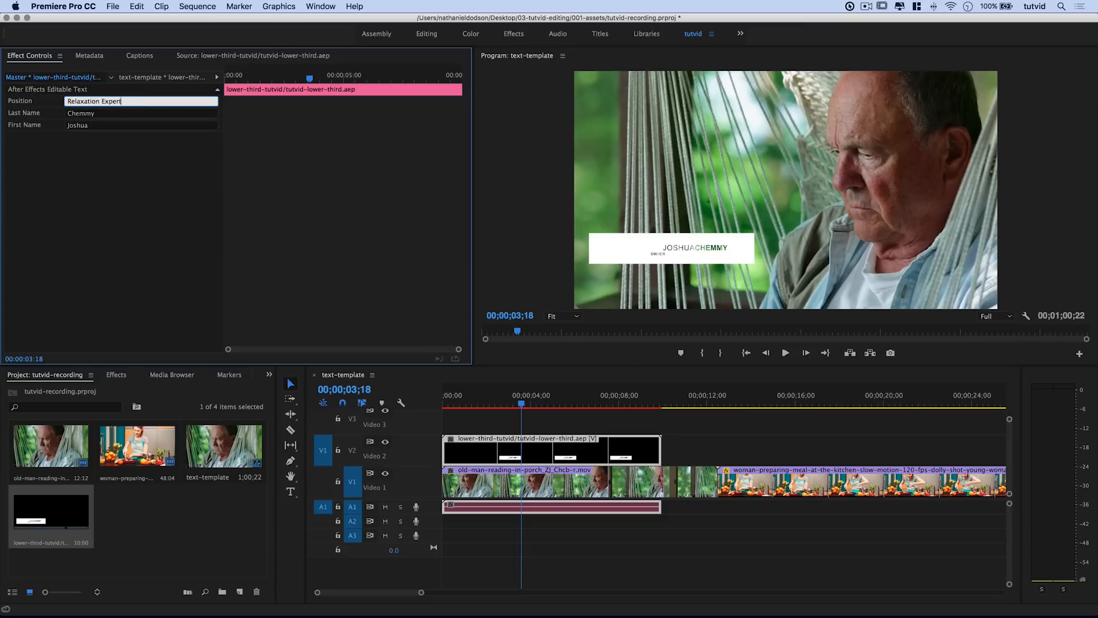
key("Tab")
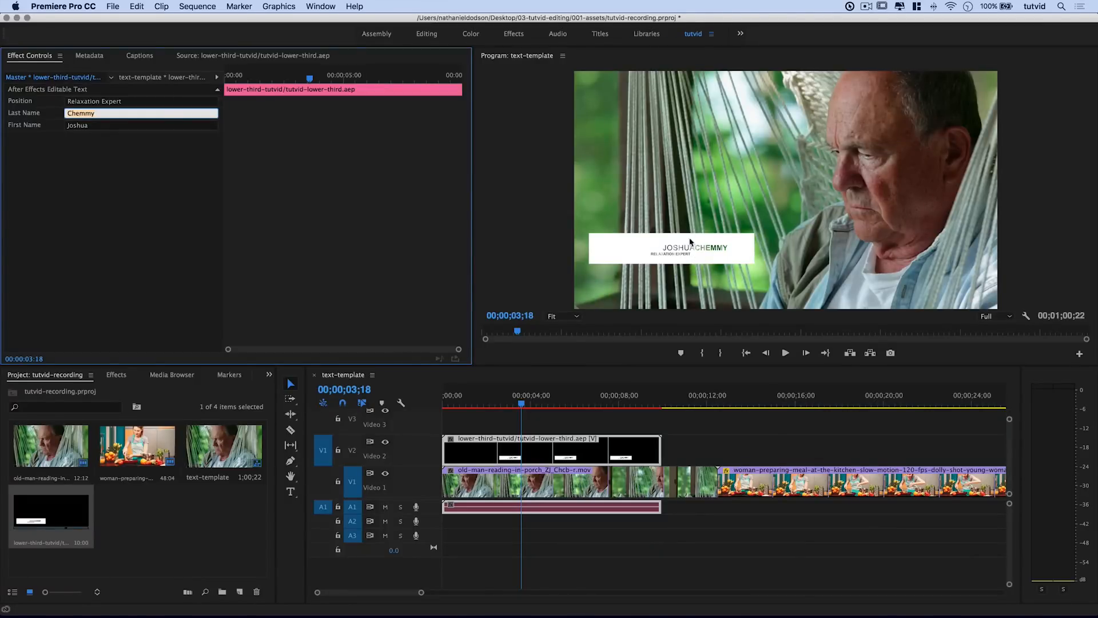
left_click(138, 214)
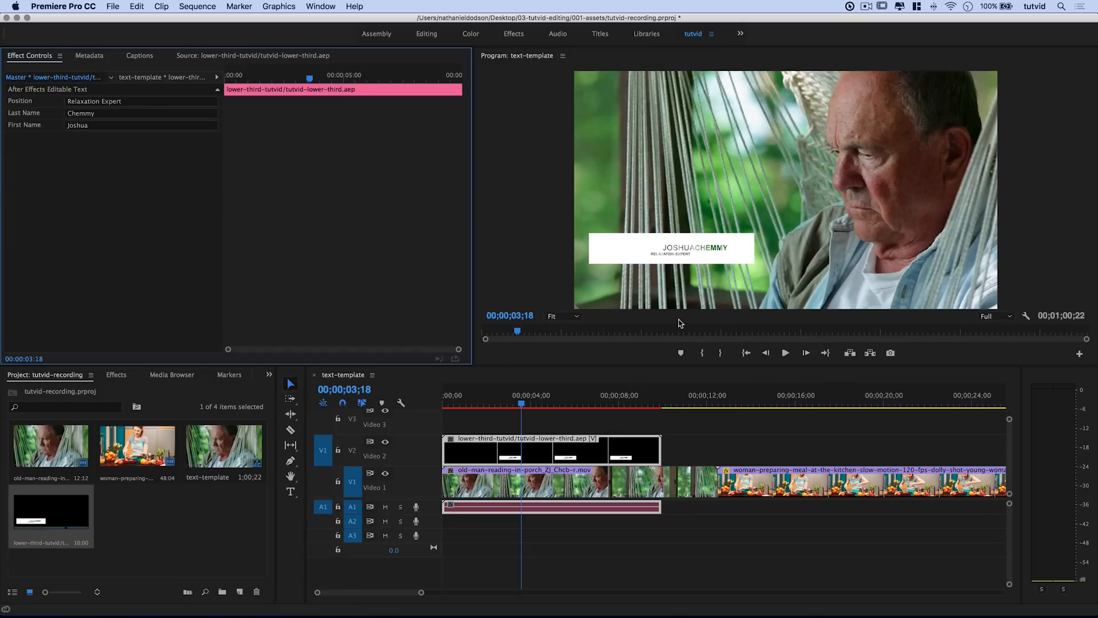
Step: Back in After Effects, open the text-stuffs precomp
key("super+Tab")
key("super+Tab")
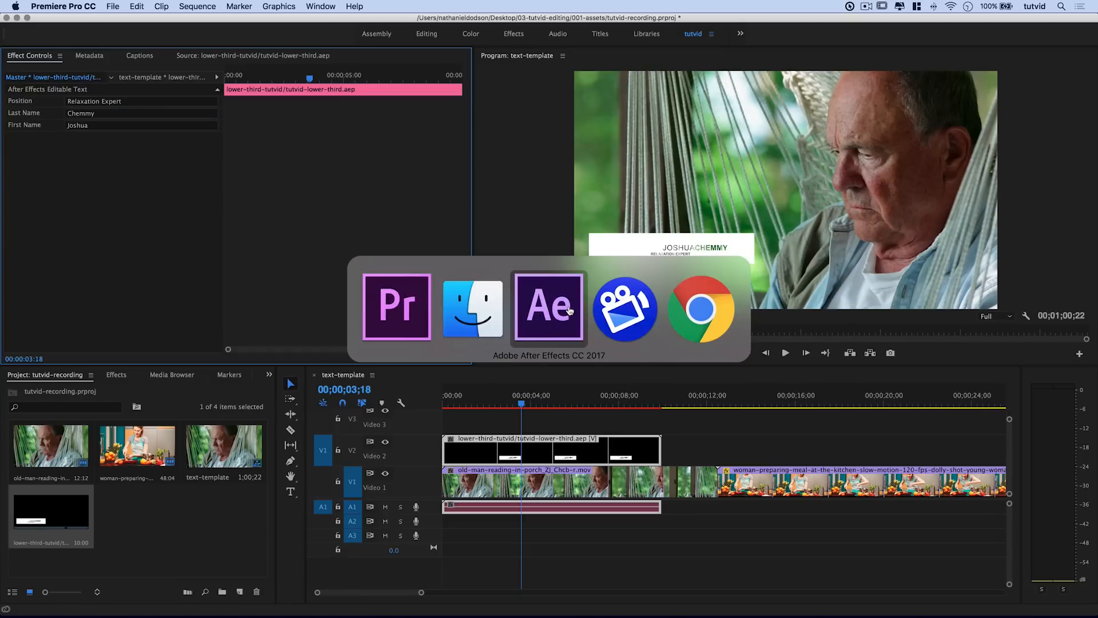
left_click(133, 462)
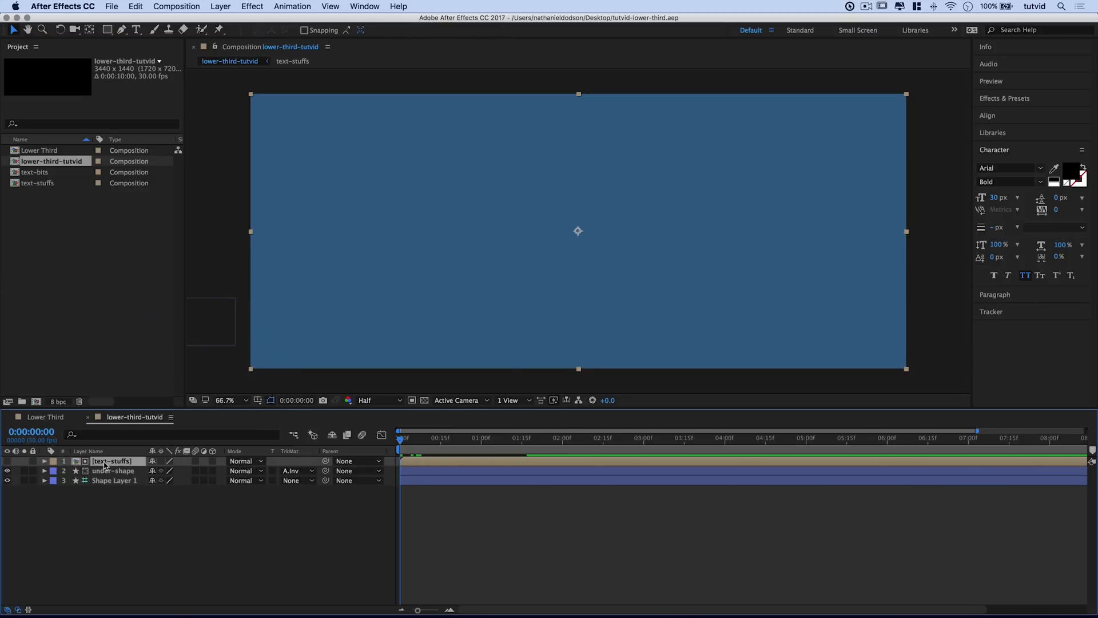
double_click(94, 462)
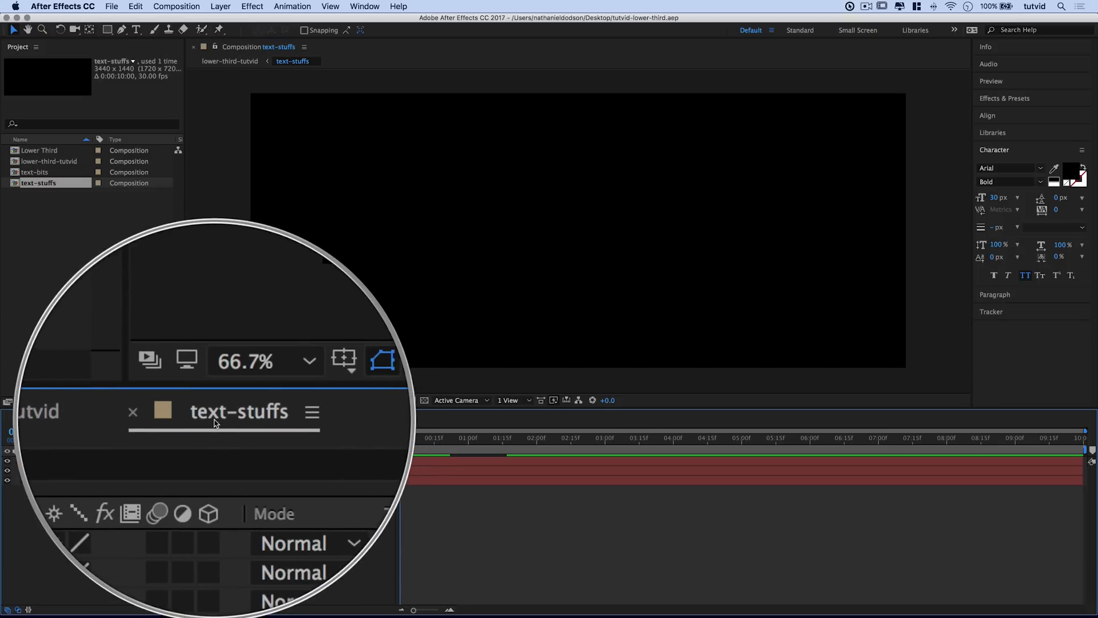
Step: Select the Position text layer and reveal only its Position property with P
left_click(98, 463)
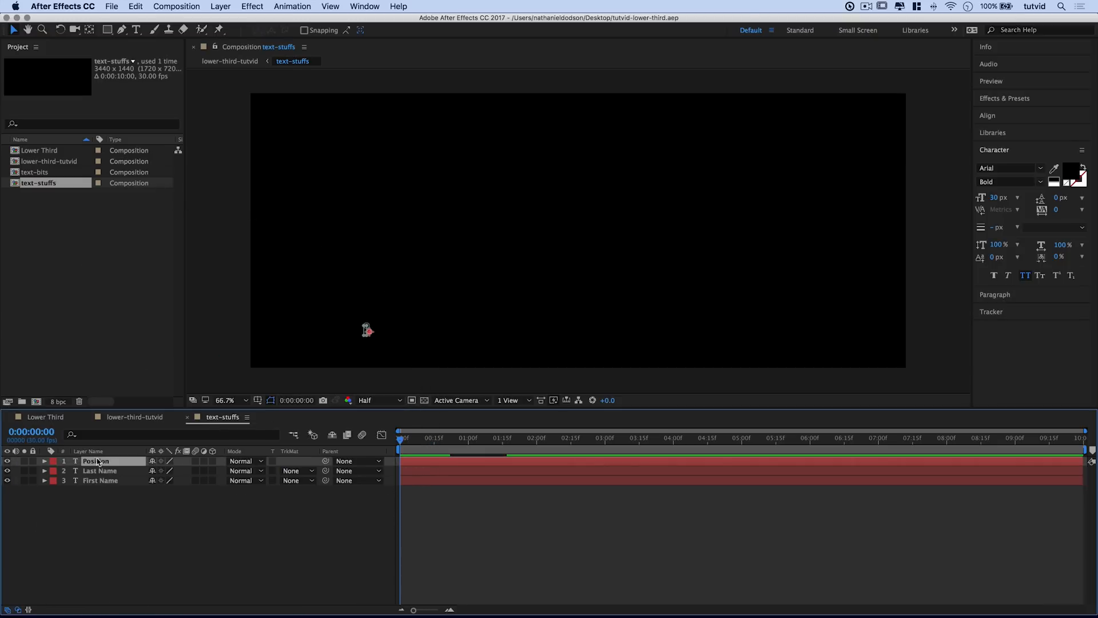
left_click_drag(411, 440, 529, 448)
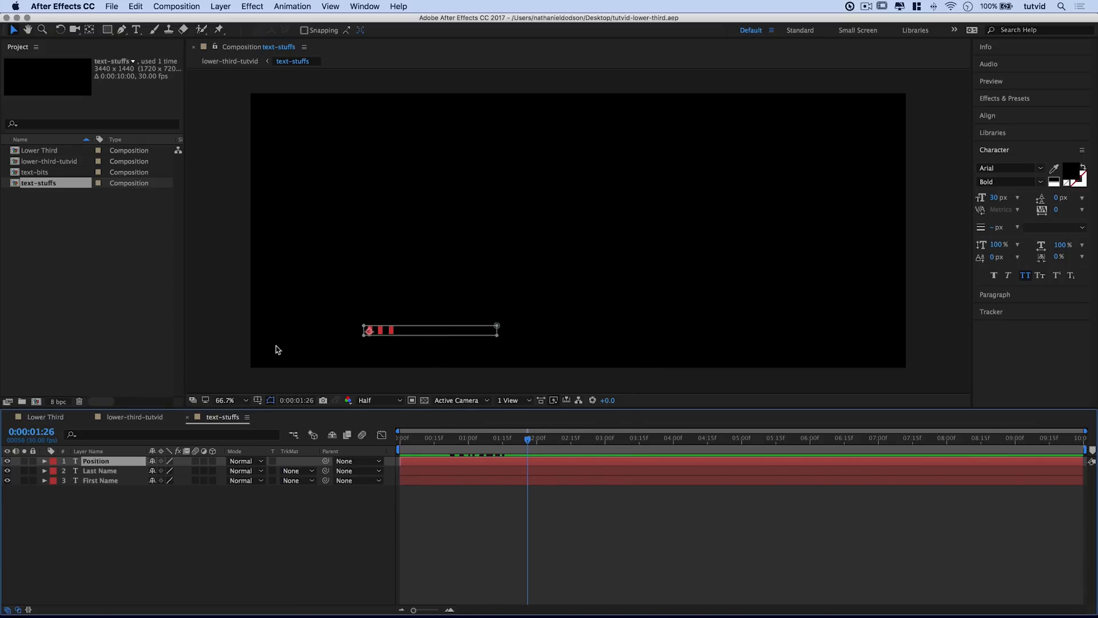
left_click(44, 461)
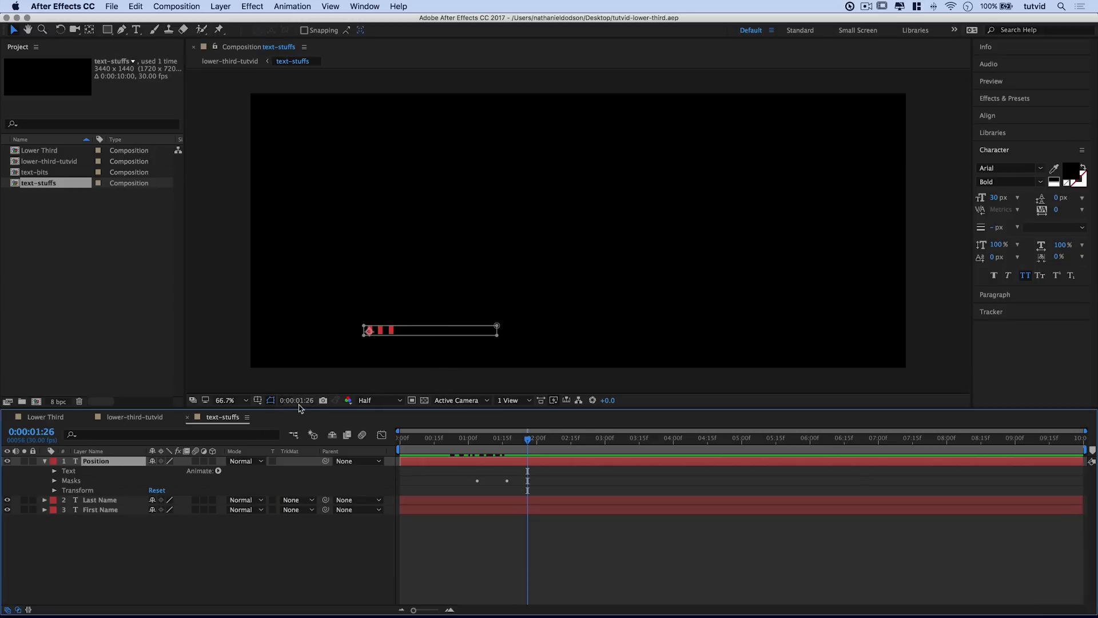
key("p")
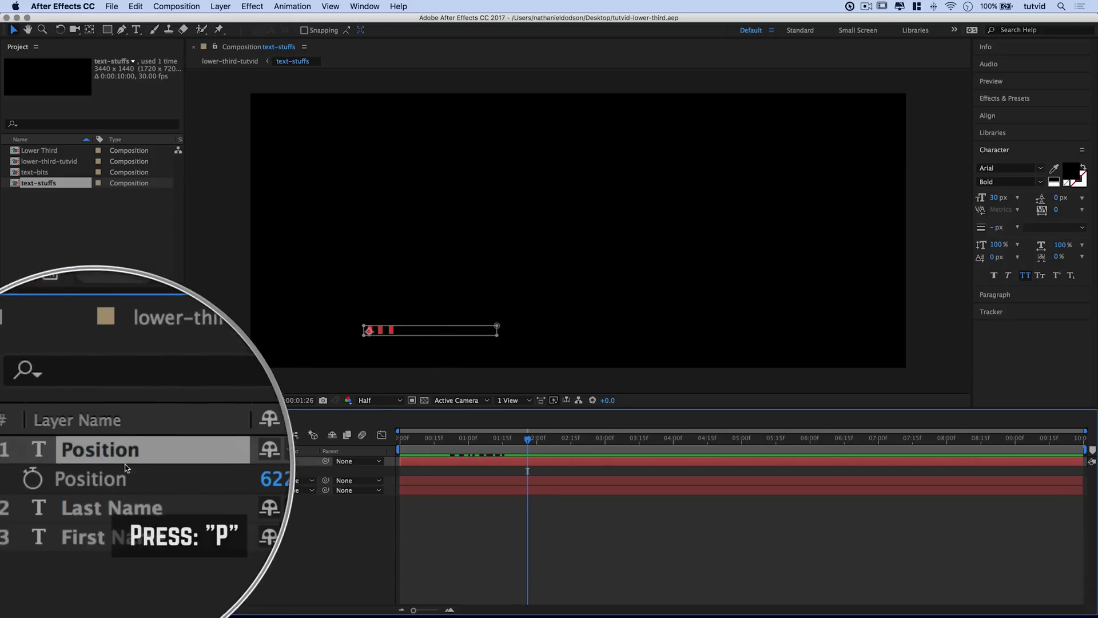
Step: Drag the job title text further to the right in the text-stuffs comp
left_click_drag(152, 470, 408, 364)
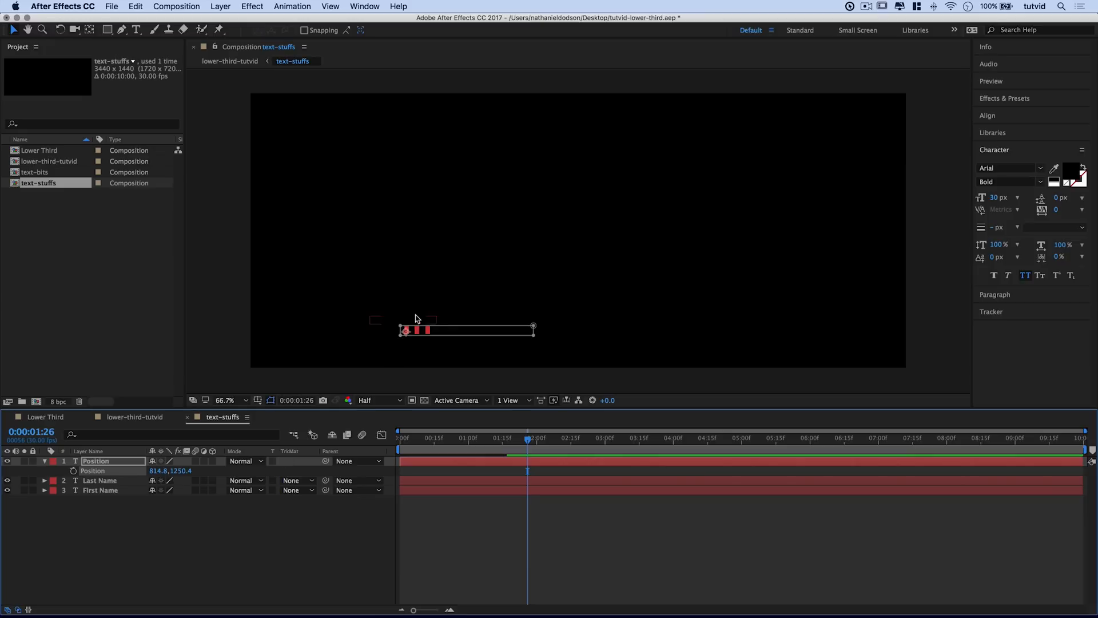
left_click_drag(155, 470, 207, 470)
Step: Left-align the name text and scrub its Position X left to about 823.8
left_click(1021, 150)
left_click(1012, 166)
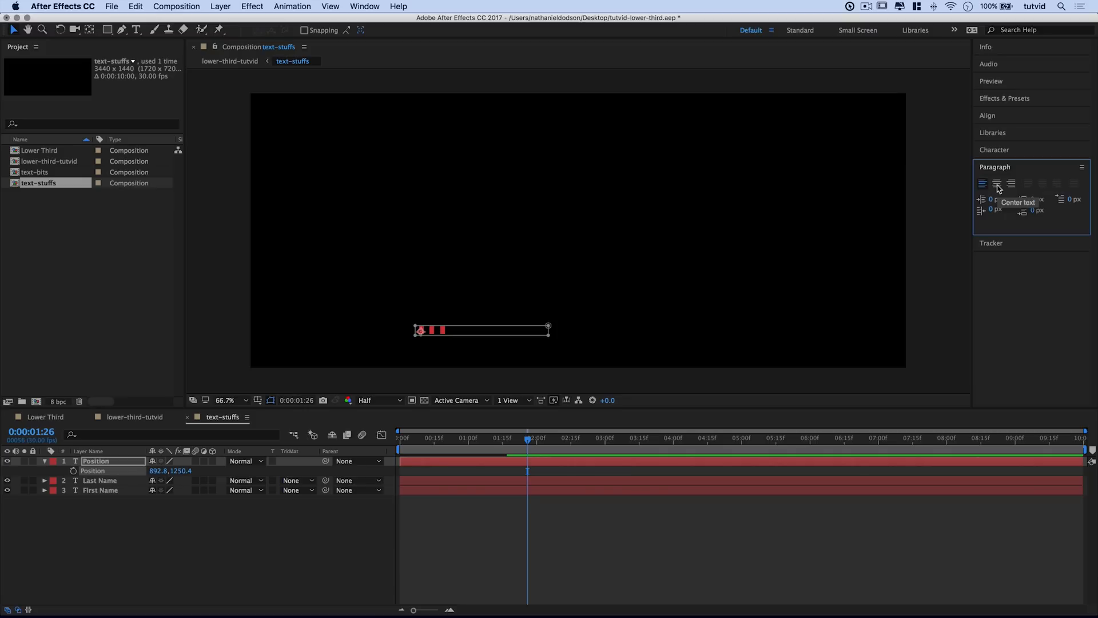
left_click(998, 188)
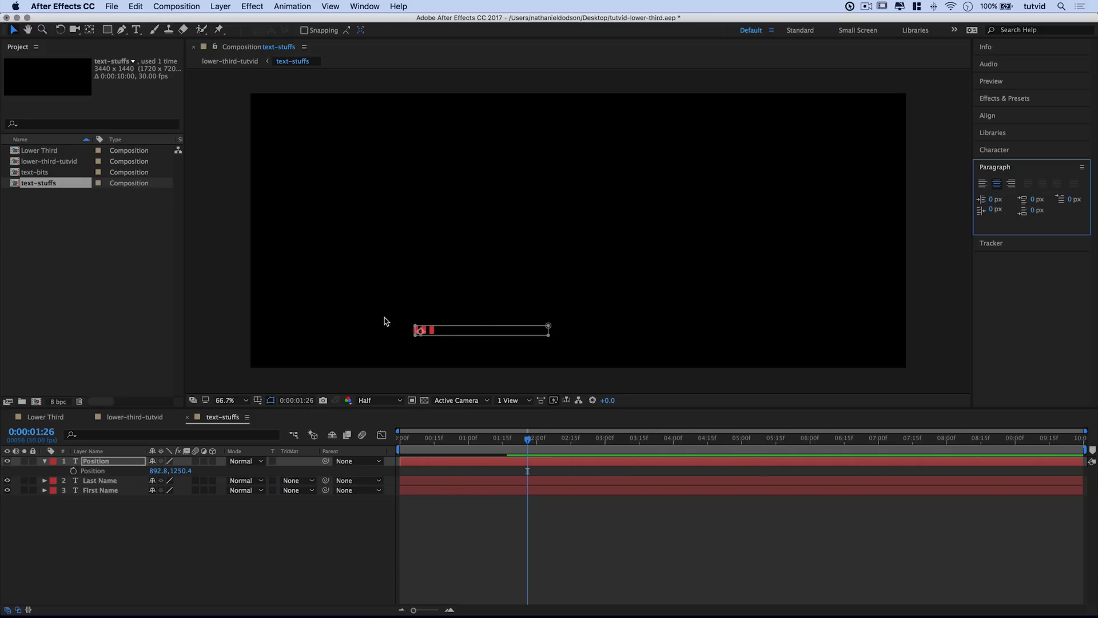
left_click(983, 183)
left_click_drag(158, 471, 118, 470)
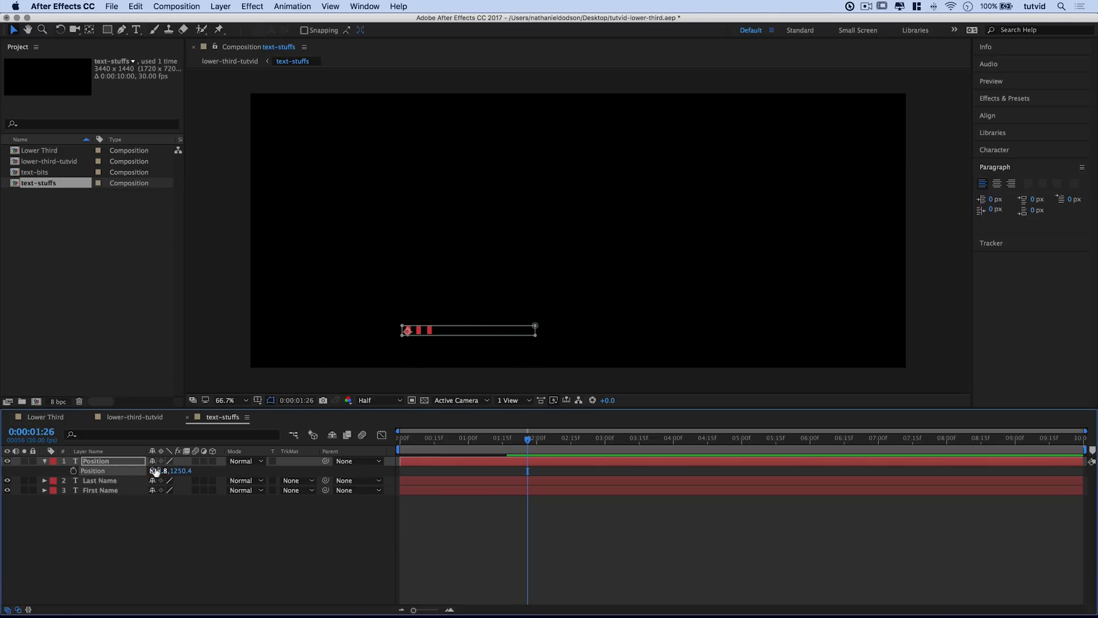
left_click(436, 363)
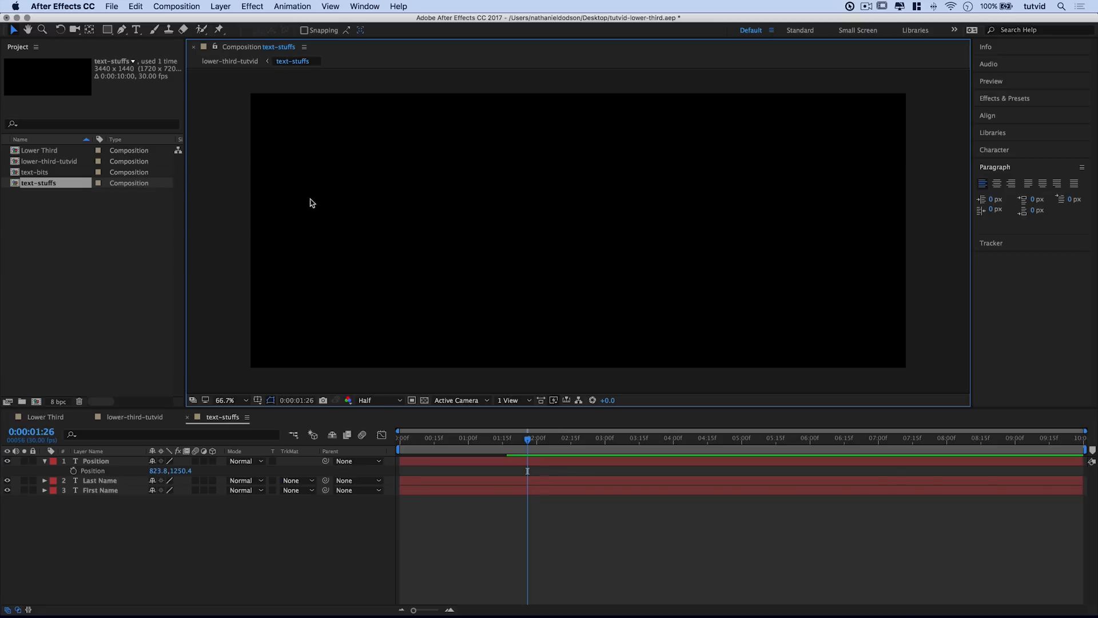
Step: Close the text-stuffs and Lower Third composition timelines
left_click(188, 418)
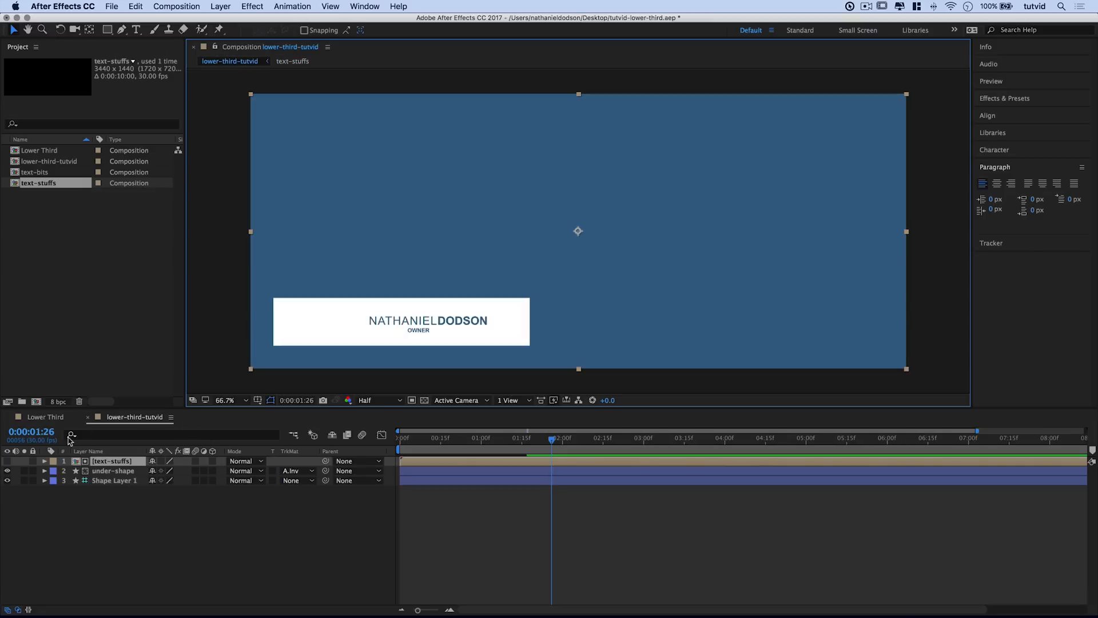
left_click(8, 417)
key("z")
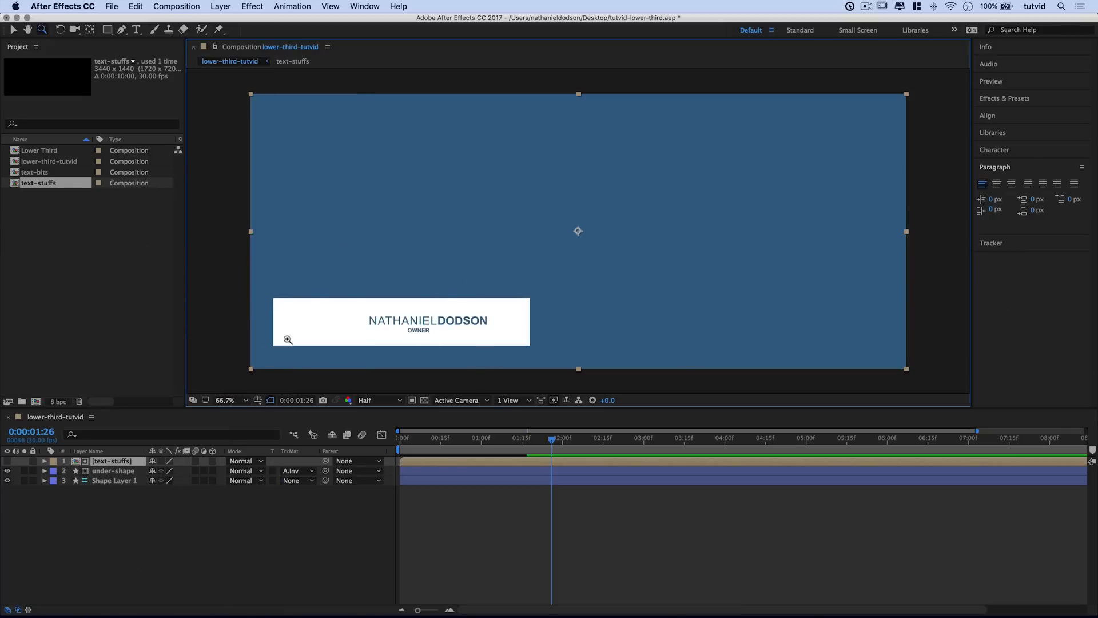
Step: Save the After Effects project and bring Premiere Pro back to the front
key("super+s")
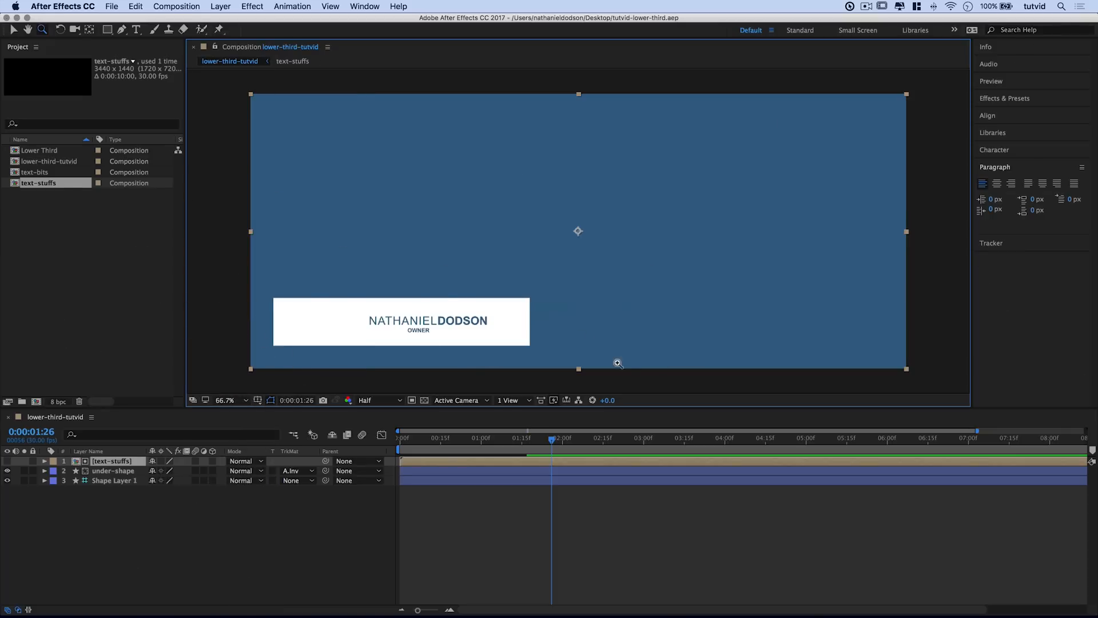
key("super+Tab")
left_click(467, 341)
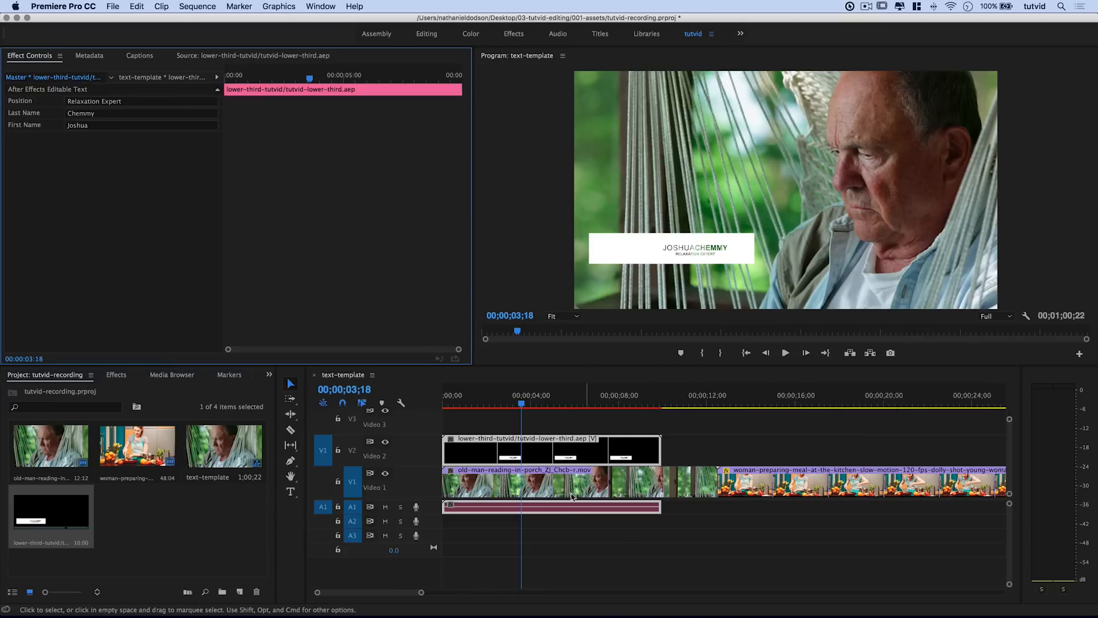
Step: Duplicate the lower-third project item and drag the copy into the sequence
left_click_drag(763, 408, 770, 407)
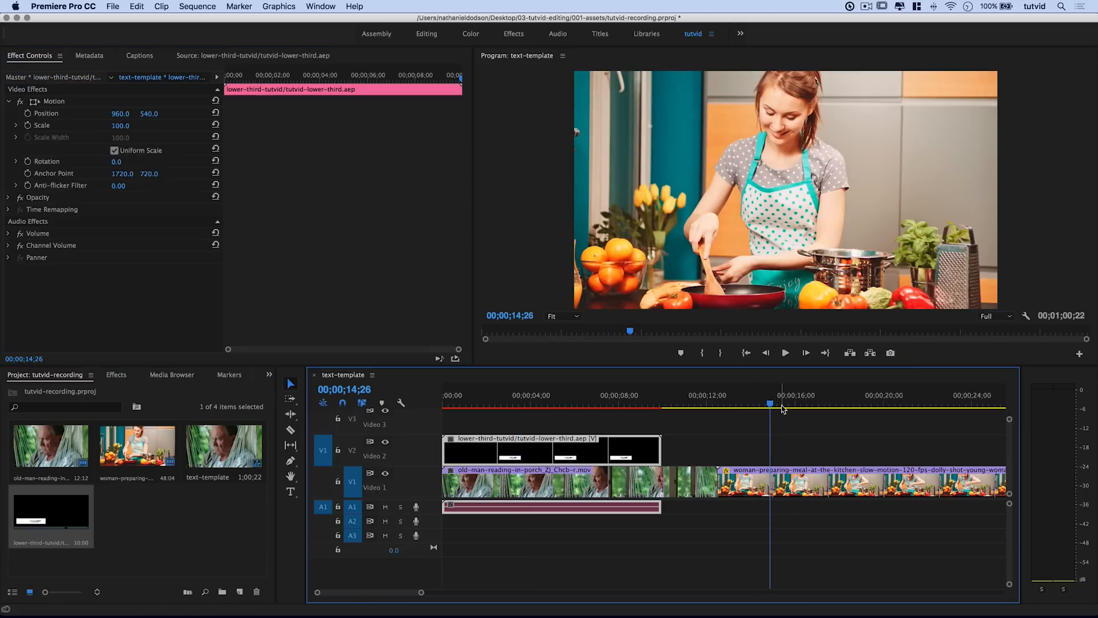
right_click(34, 502)
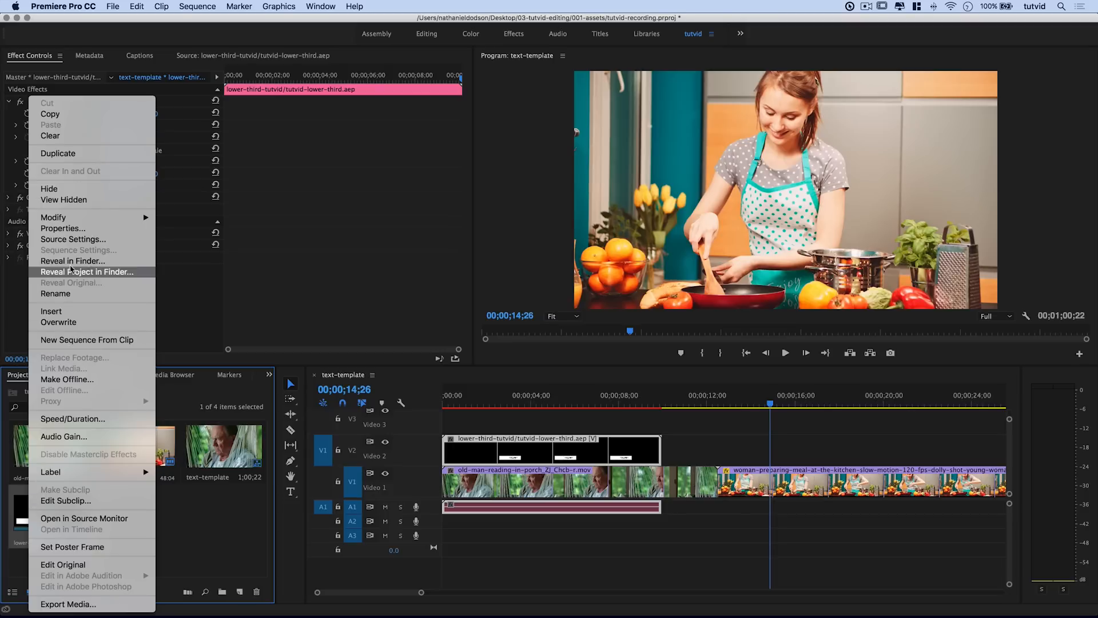
left_click(58, 153)
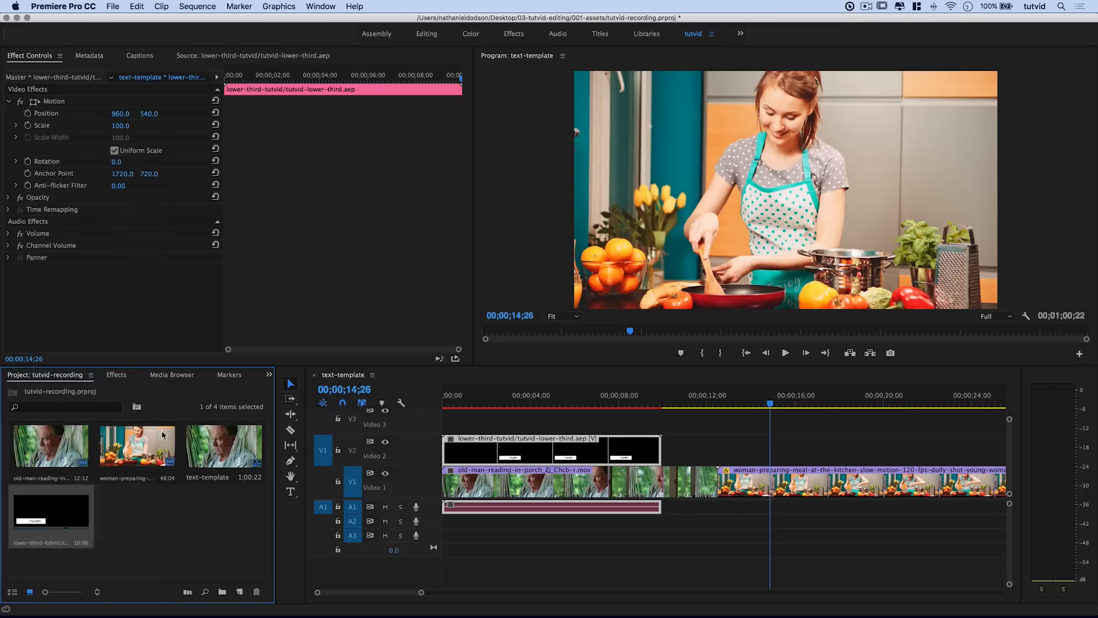
left_click_drag(137, 515, 718, 449)
Step: Place the copy on V2 over the kitchen footage and set it to frame size
left_click_drag(719, 403, 742, 412)
left_click(767, 458)
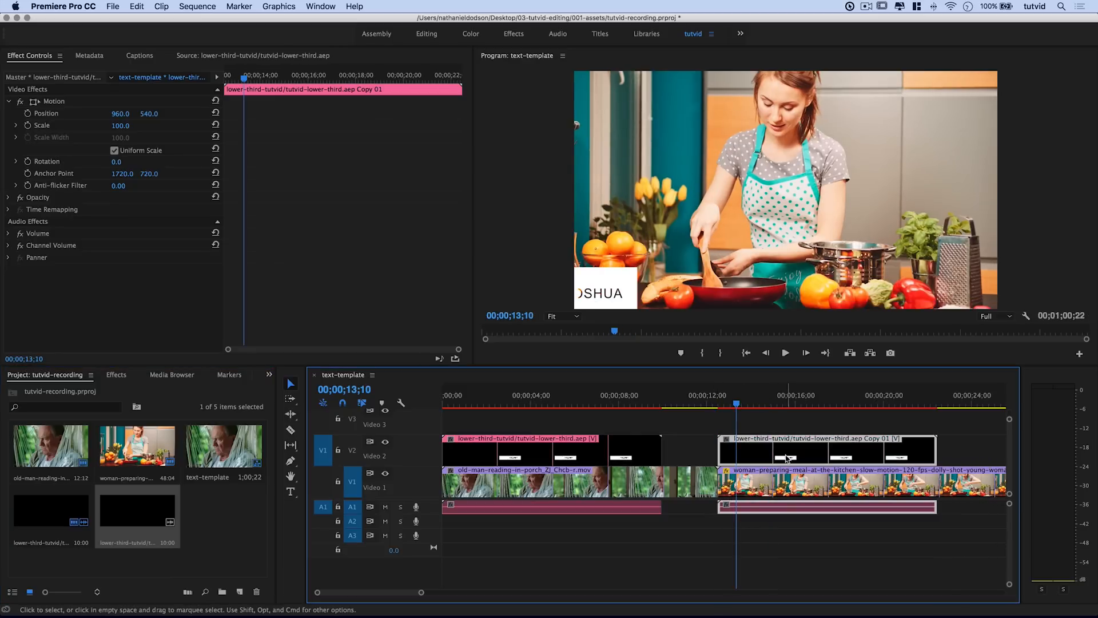
right_click(788, 458)
mouse_move(822, 465)
left_click(832, 486)
left_click_drag(737, 405, 831, 407)
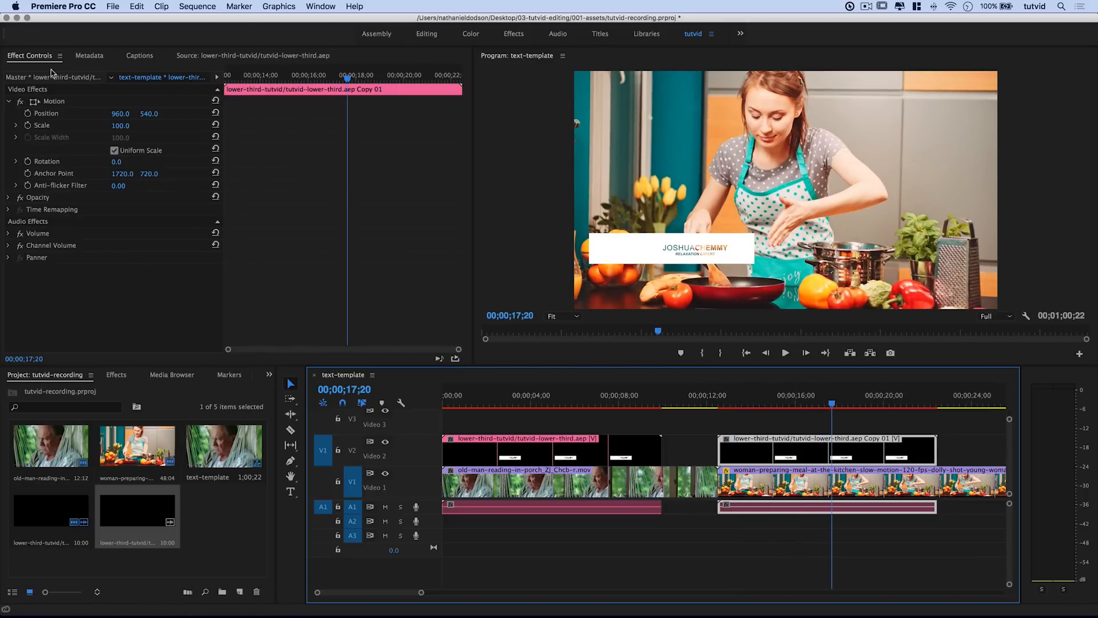
Step: Enter a new first and last name in Copy 01's editable text fields
left_click(137, 506)
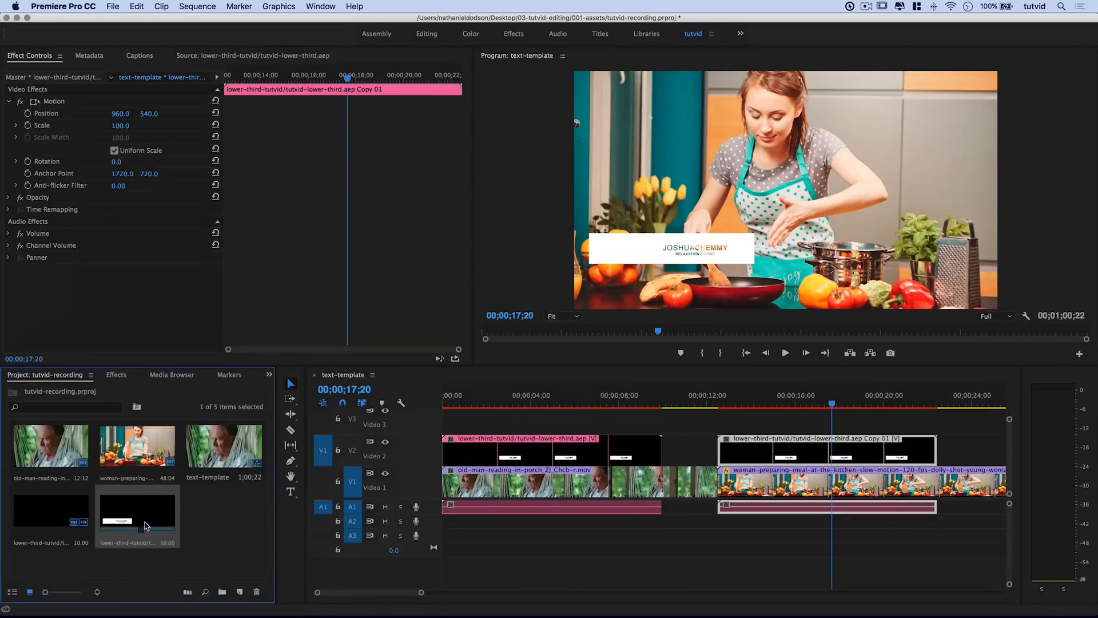
left_click(71, 78)
left_click(86, 98)
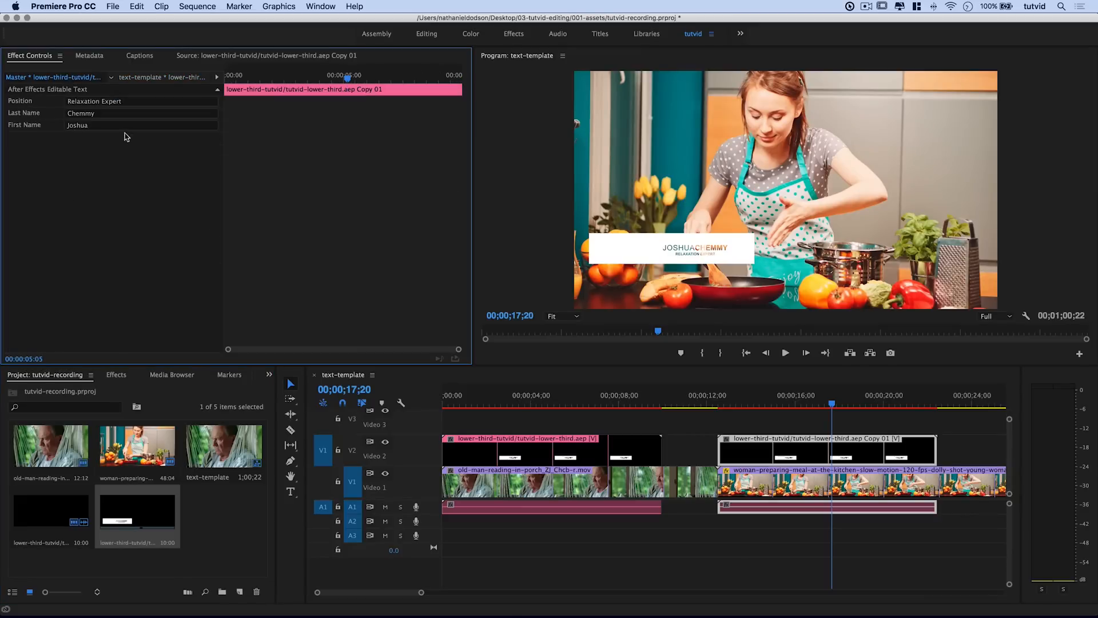
left_click(78, 124)
type("Bet")
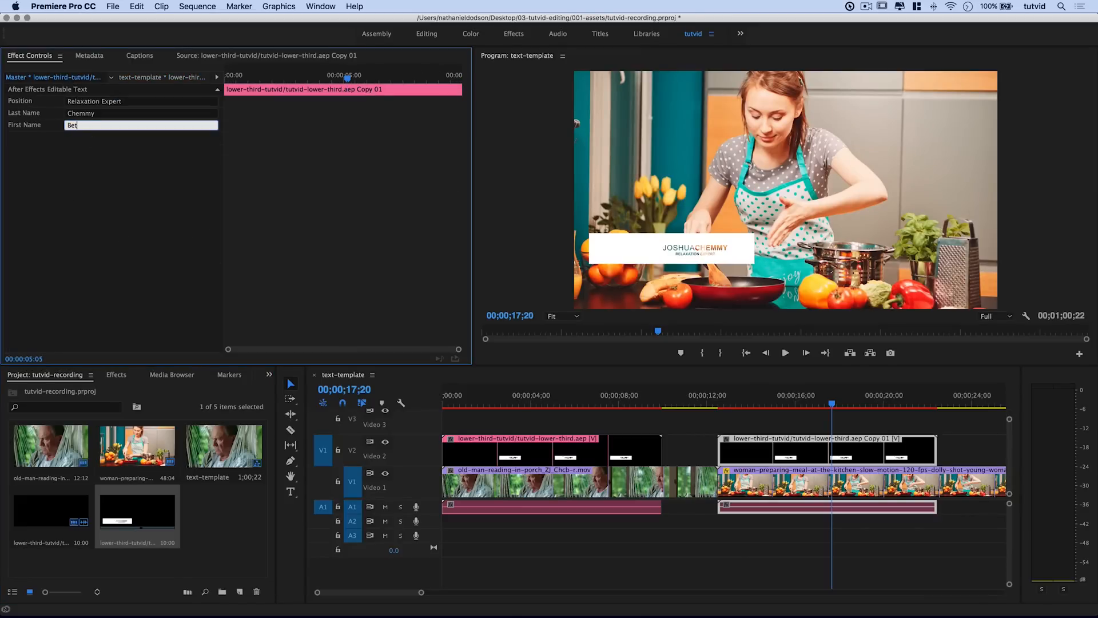
type("ty")
left_click(90, 113)
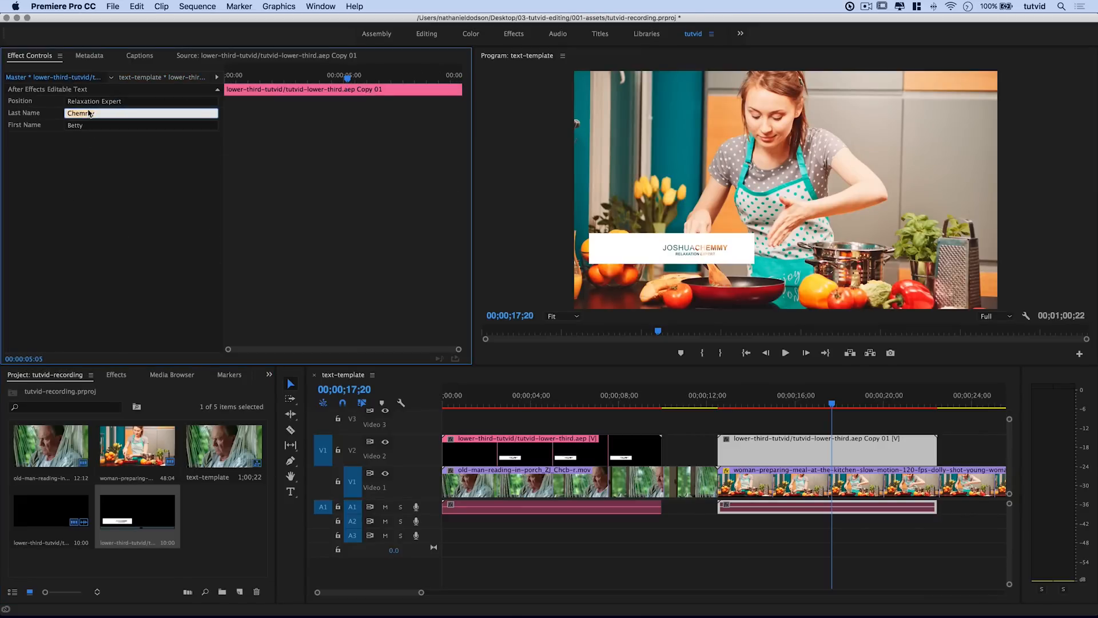
type("Crocker")
key("Tab")
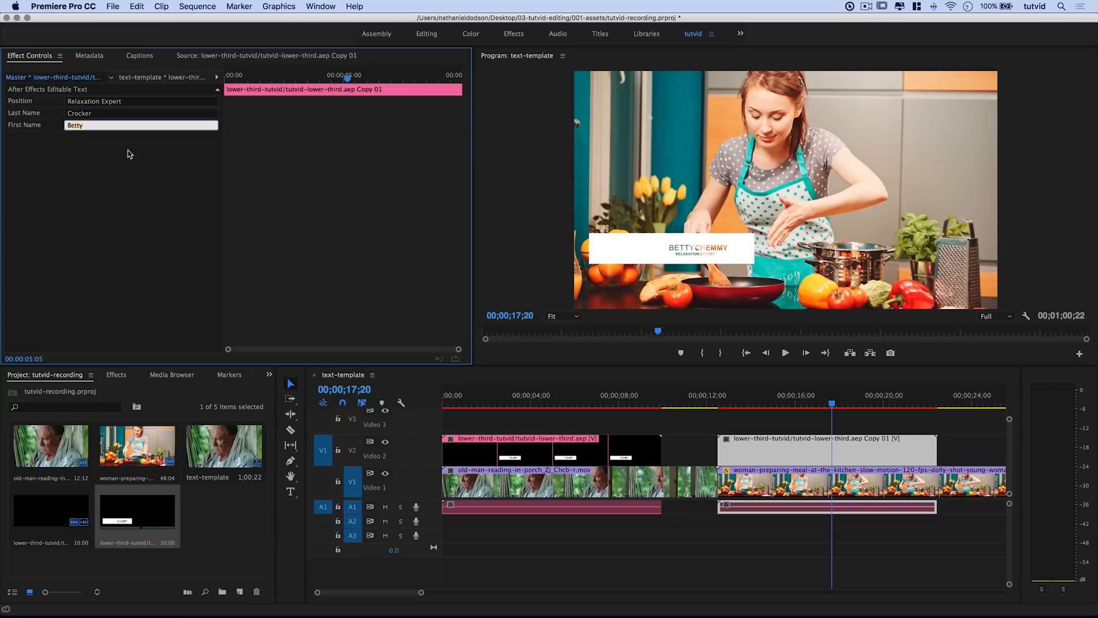
Step: Change the copy's Position title to 'Chef' and check it in playback
left_click(109, 103)
type("Chef")
key("Tab")
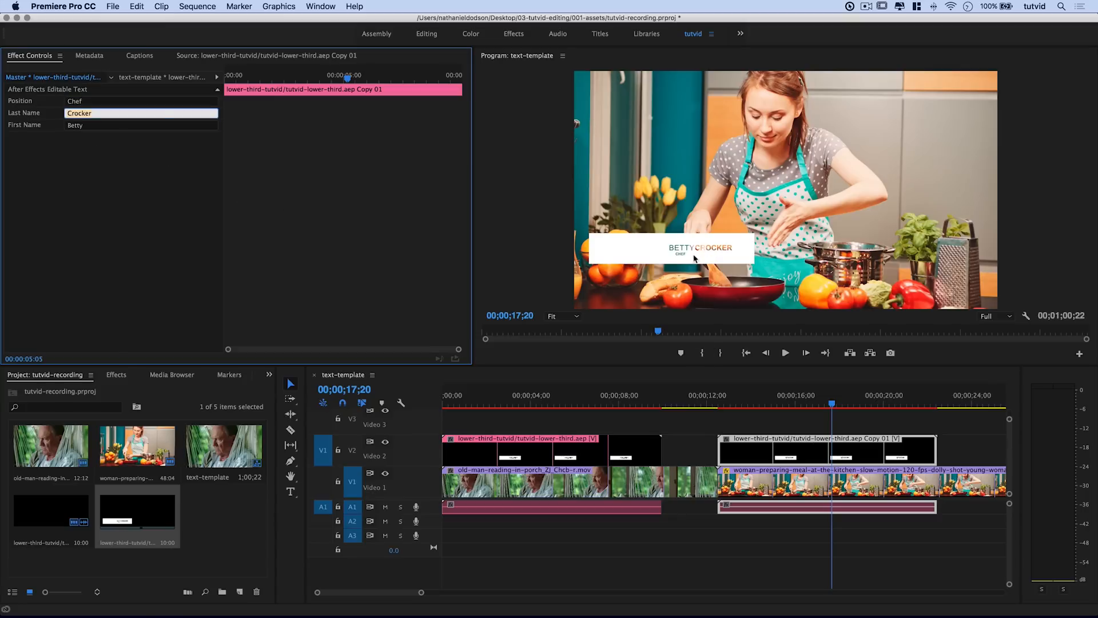
left_click_drag(738, 403, 499, 384)
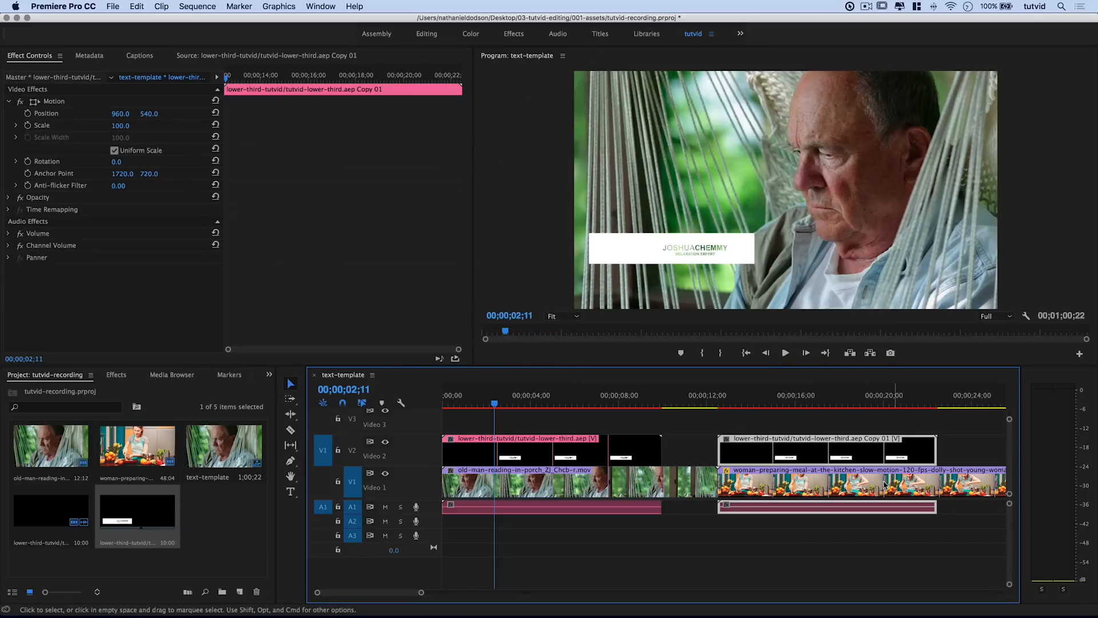
left_click(678, 448)
Step: Back in After Effects, select the under-shape backing layer of the lower third
left_click(763, 404)
left_click(591, 404)
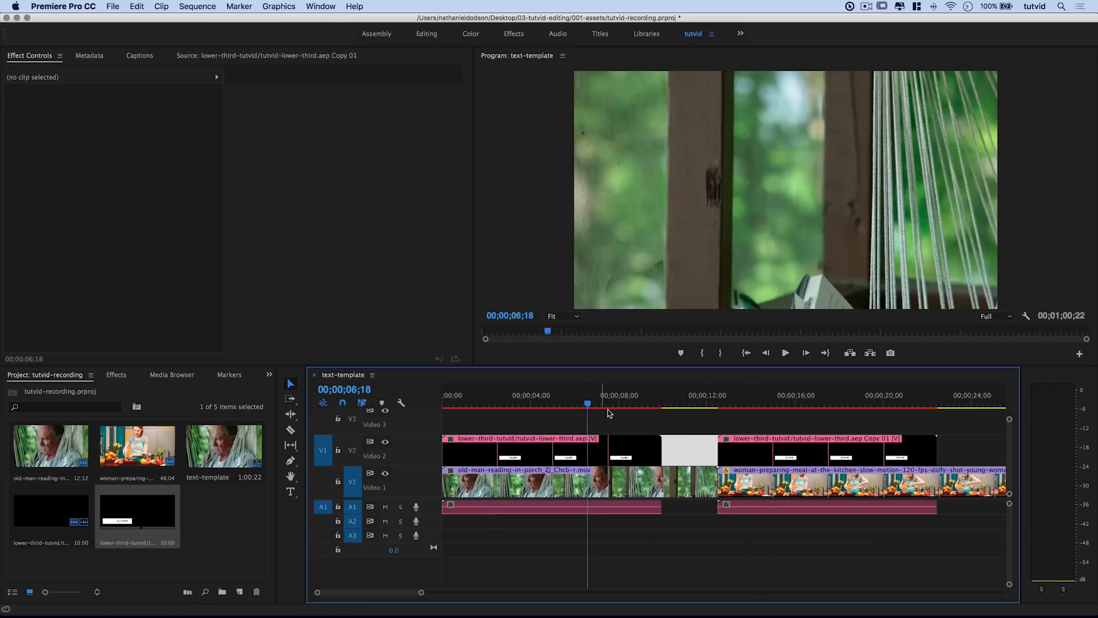
key("super+Tab")
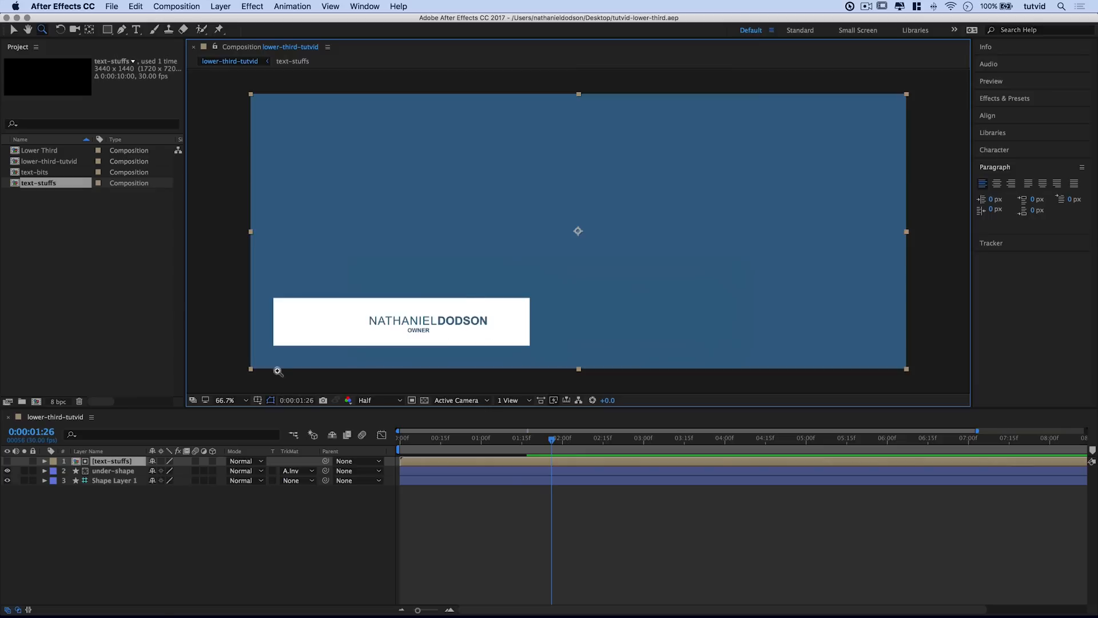
left_click(116, 481)
left_click(470, 322)
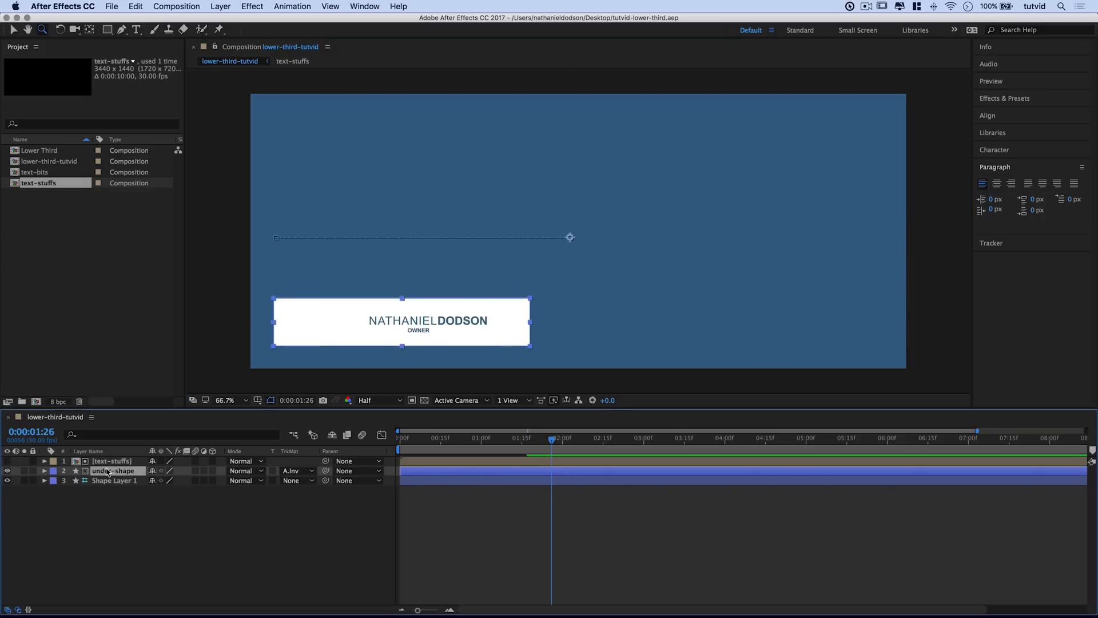
key("v")
Step: Fill the backing box with pink FEA0A0, save, and return to Premiere Pro
left_click(304, 322)
left_click(309, 341)
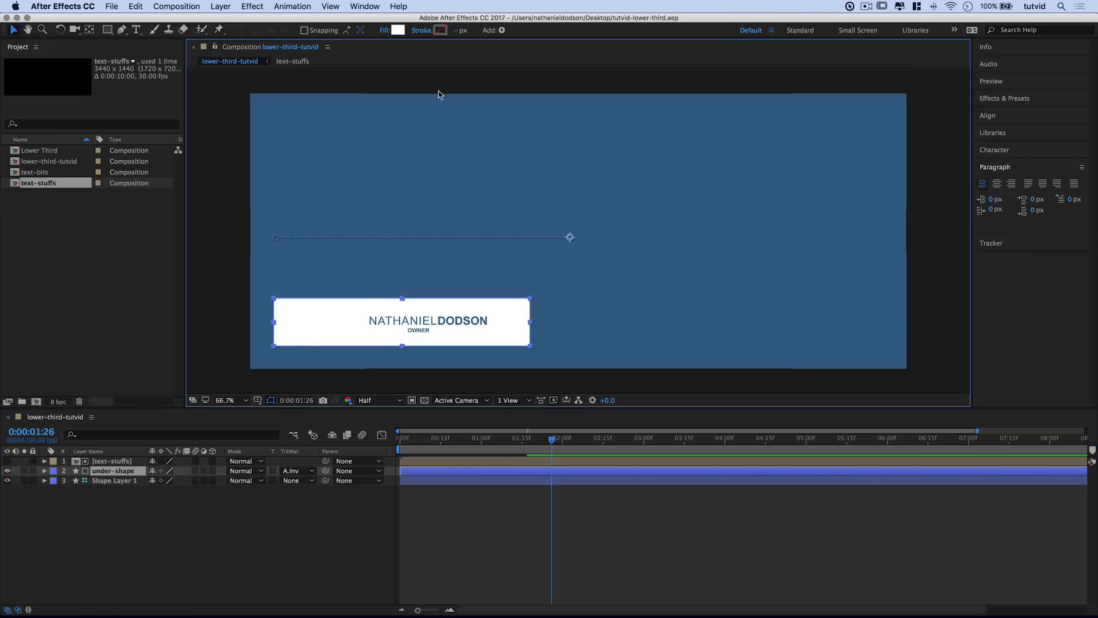
left_click(394, 30)
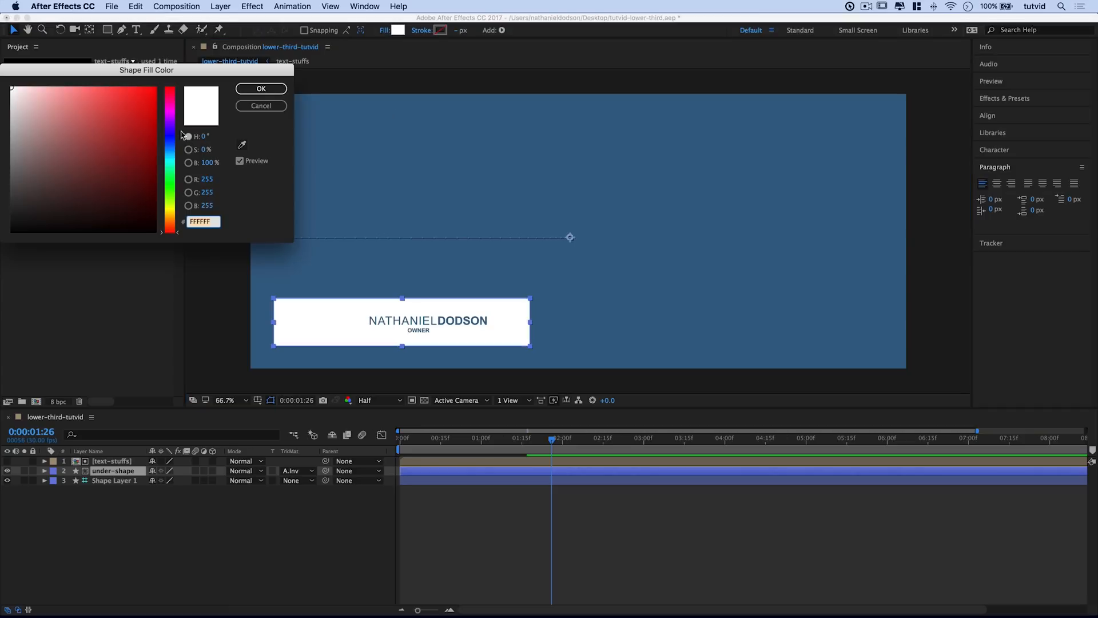
left_click_drag(76, 116, 64, 86)
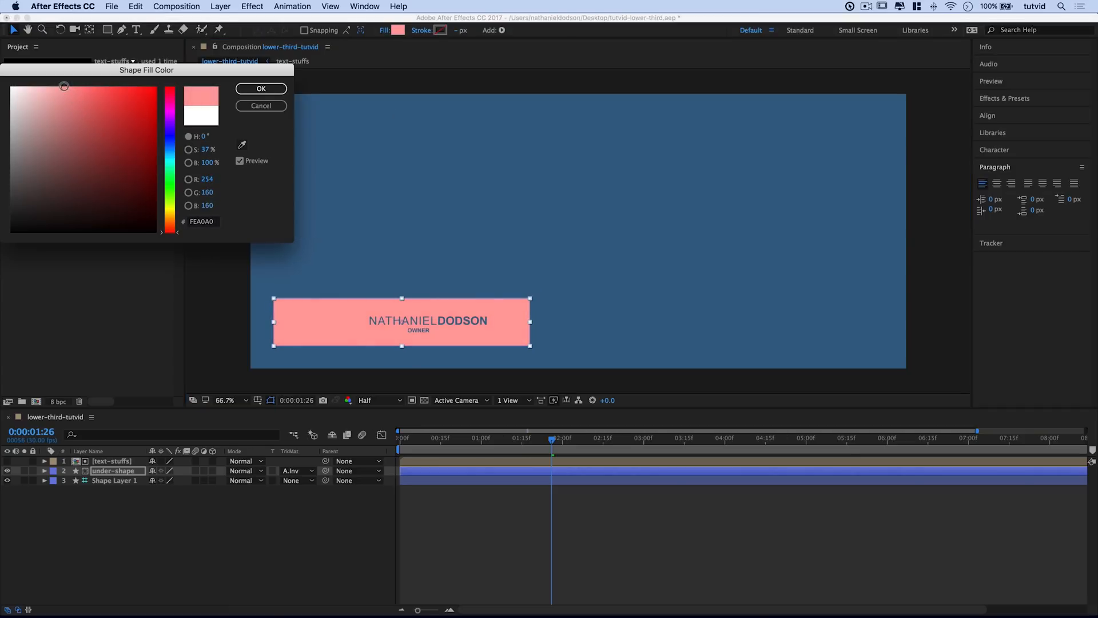
left_click(261, 89)
key("super+s")
key("super+Tab")
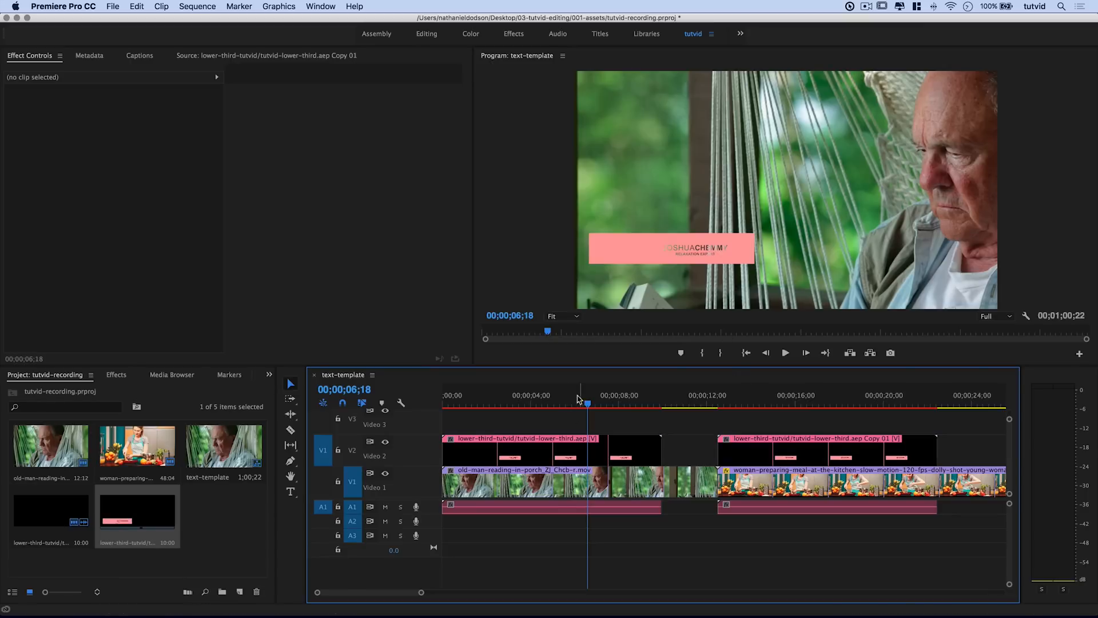
Step: Scrub to the kitchen shot and select the Copy 01 clip on V2 to show its editable text
left_click_drag(766, 397, 778, 365)
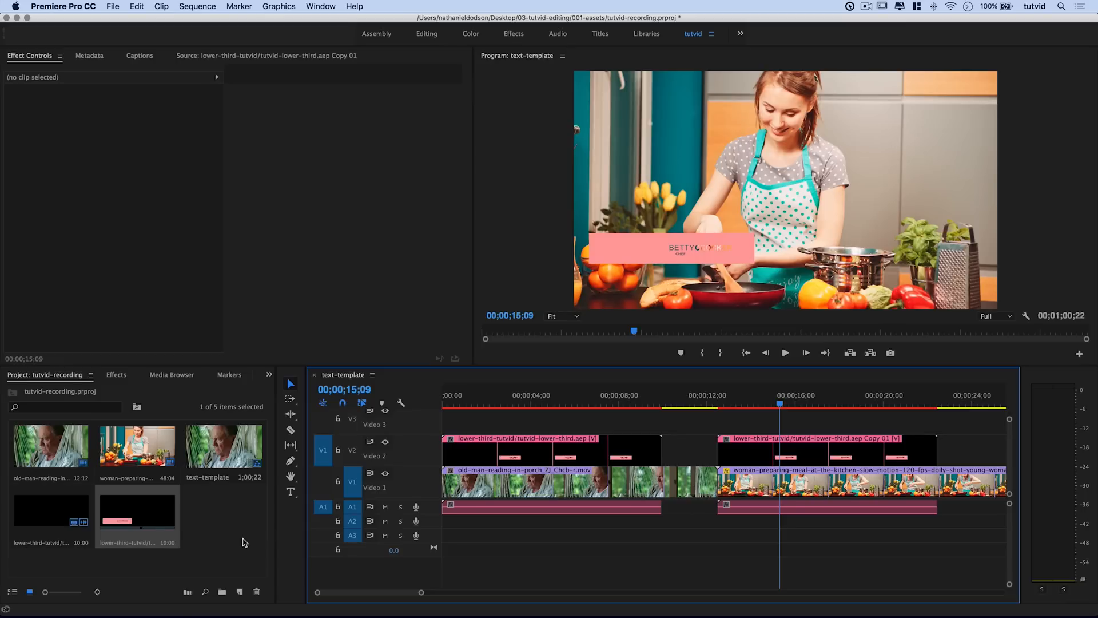
left_click(150, 518)
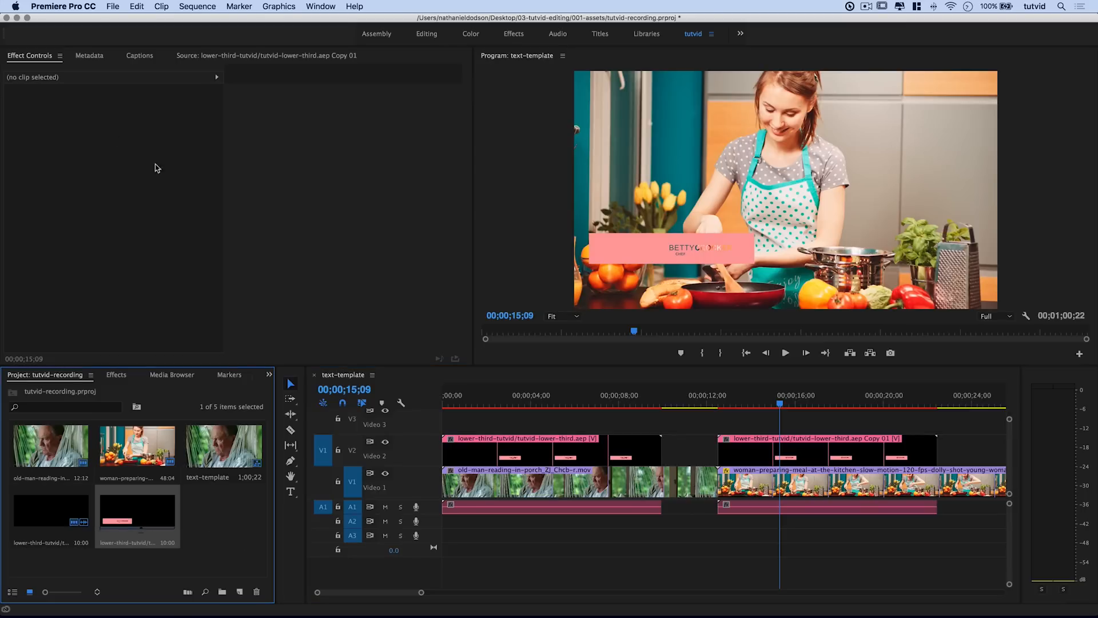
left_click(863, 449)
left_click(83, 78)
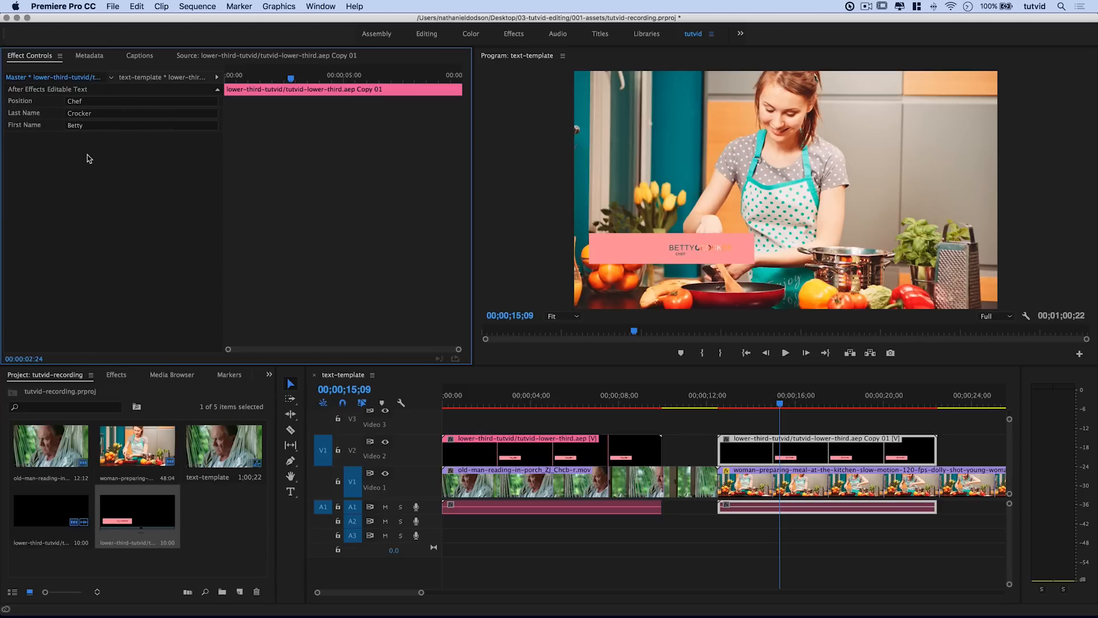
Step: Switch to After Effects to revert the pink fill, then return to Premiere Pro
left_click(210, 517)
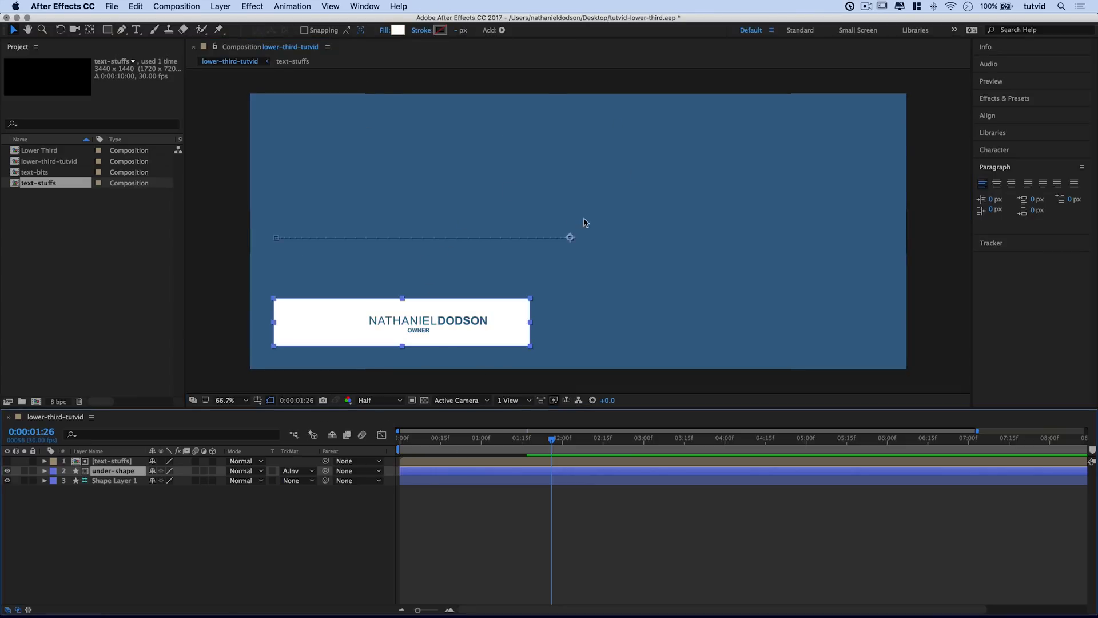
key("super+Tab")
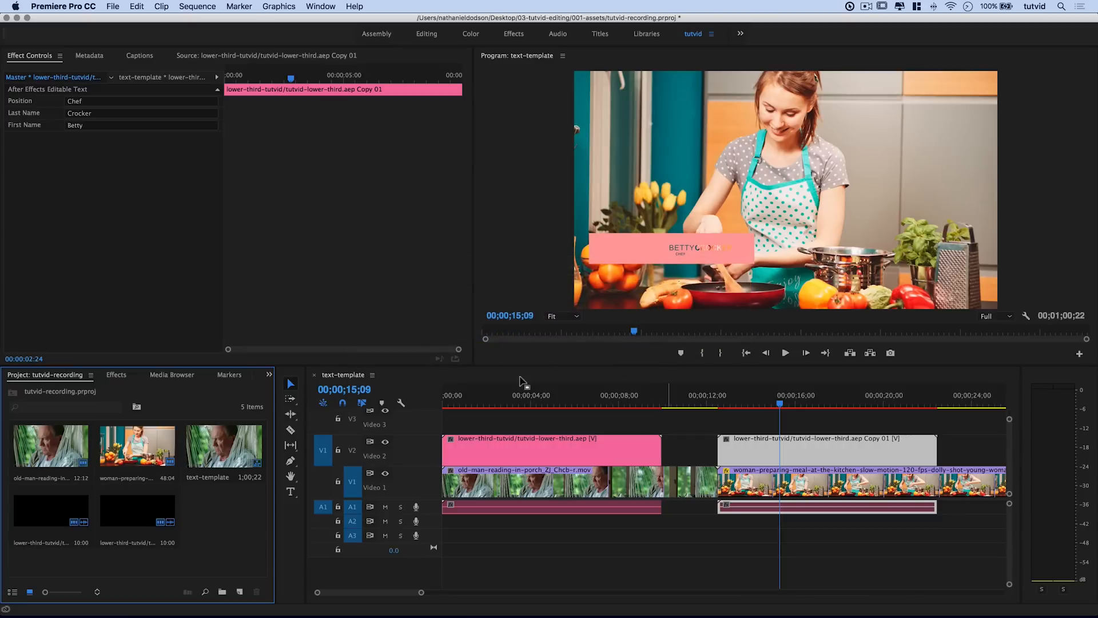